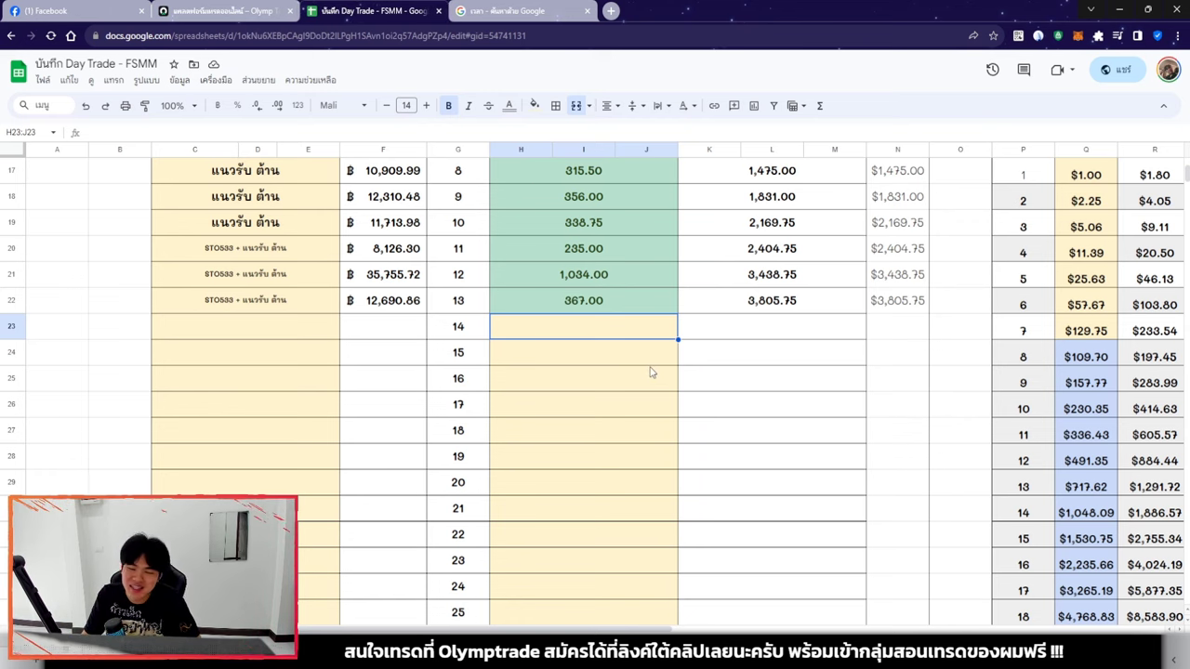
# Review the Profit and Loss log in the Day Trade sheet, from the first trades to the empty row for trade 14
pyautogui.scroll(5, 651, 372)
pyautogui.scroll(-1, 652, 360)
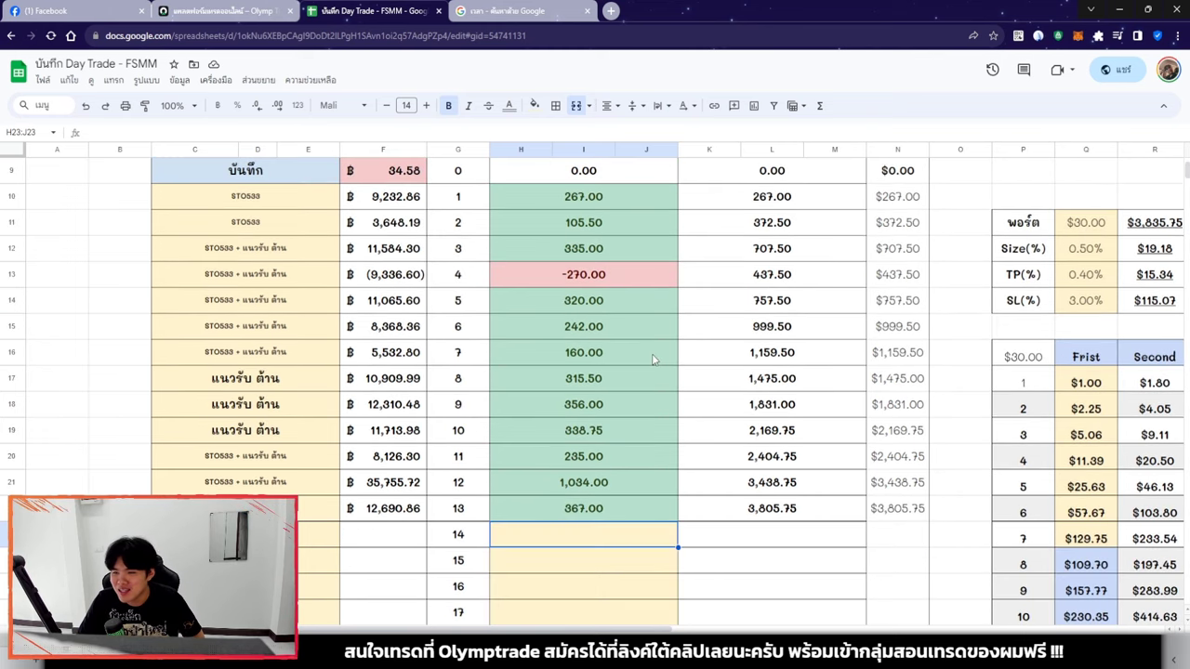
pyautogui.click(586, 338)
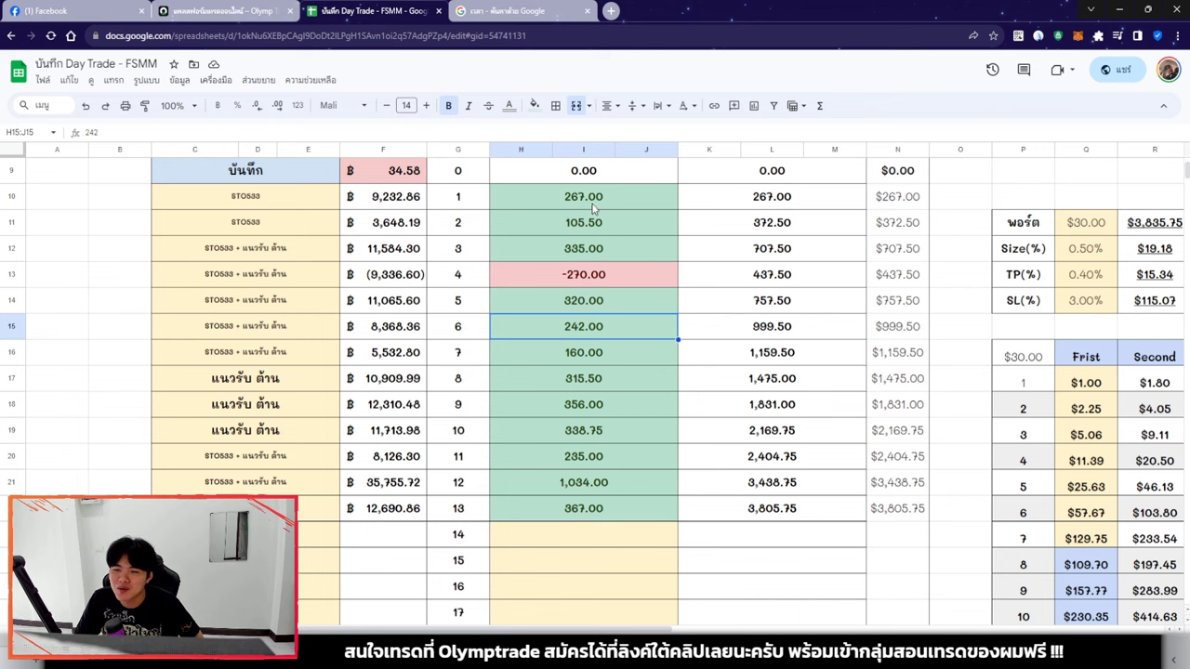
pyautogui.click(618, 278)
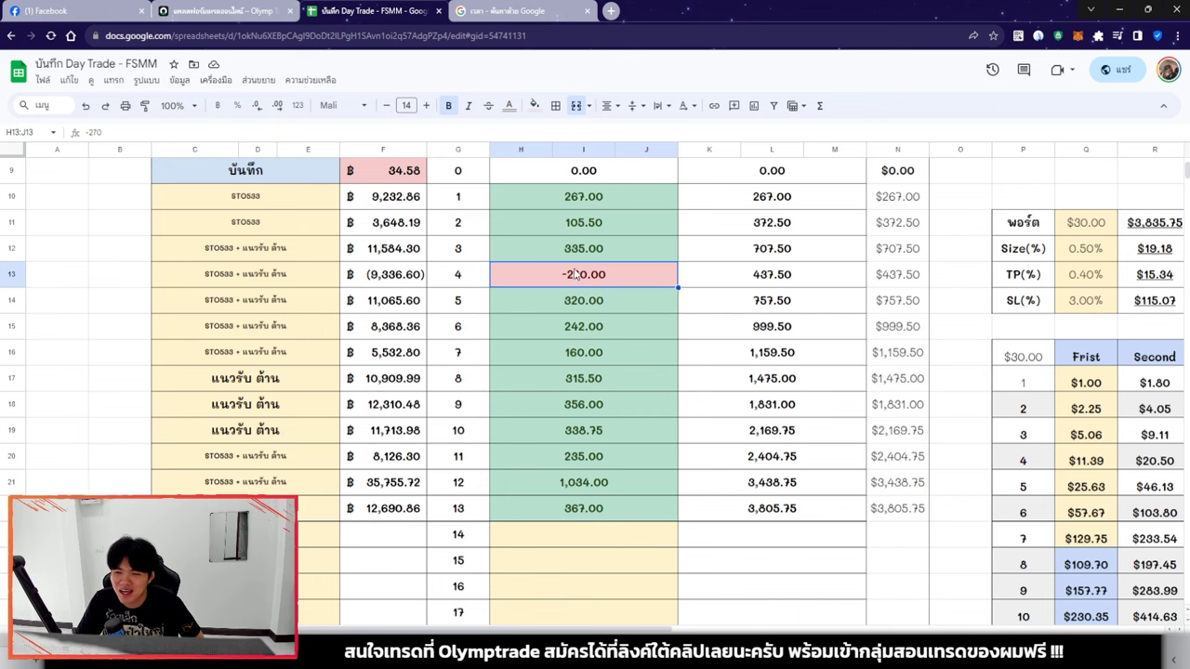
pyautogui.scroll(-2, 575, 273)
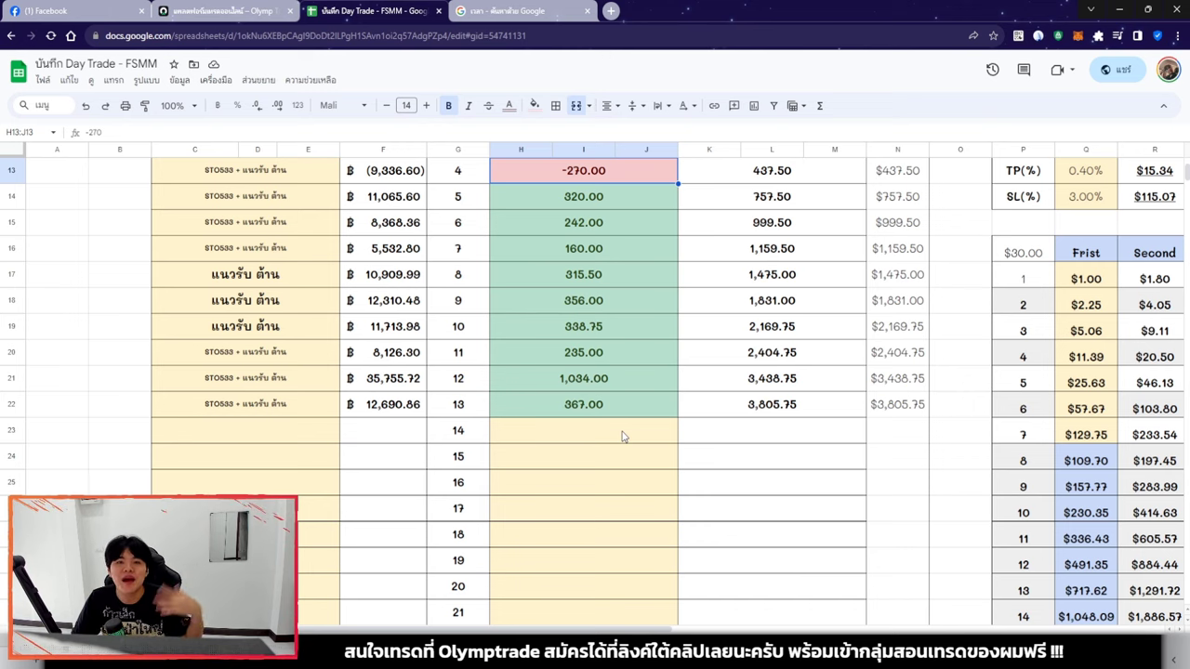
pyautogui.scroll(2, 622, 437)
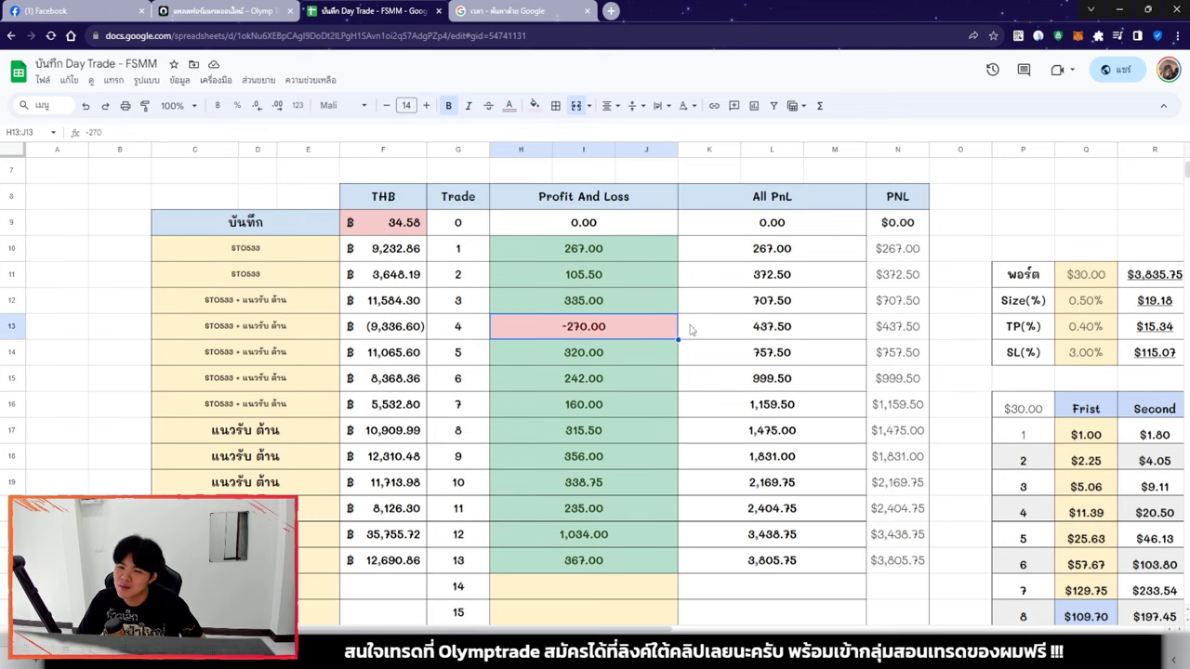
pyautogui.scroll(-1, 603, 373)
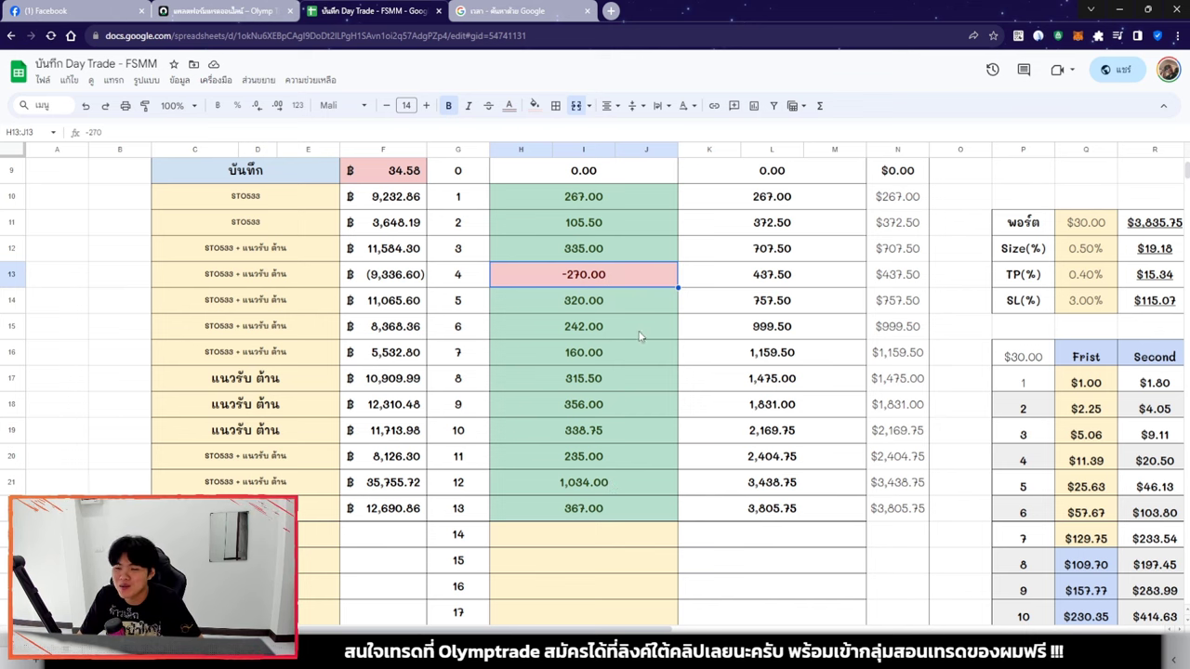
pyautogui.scroll(-3, 614, 353)
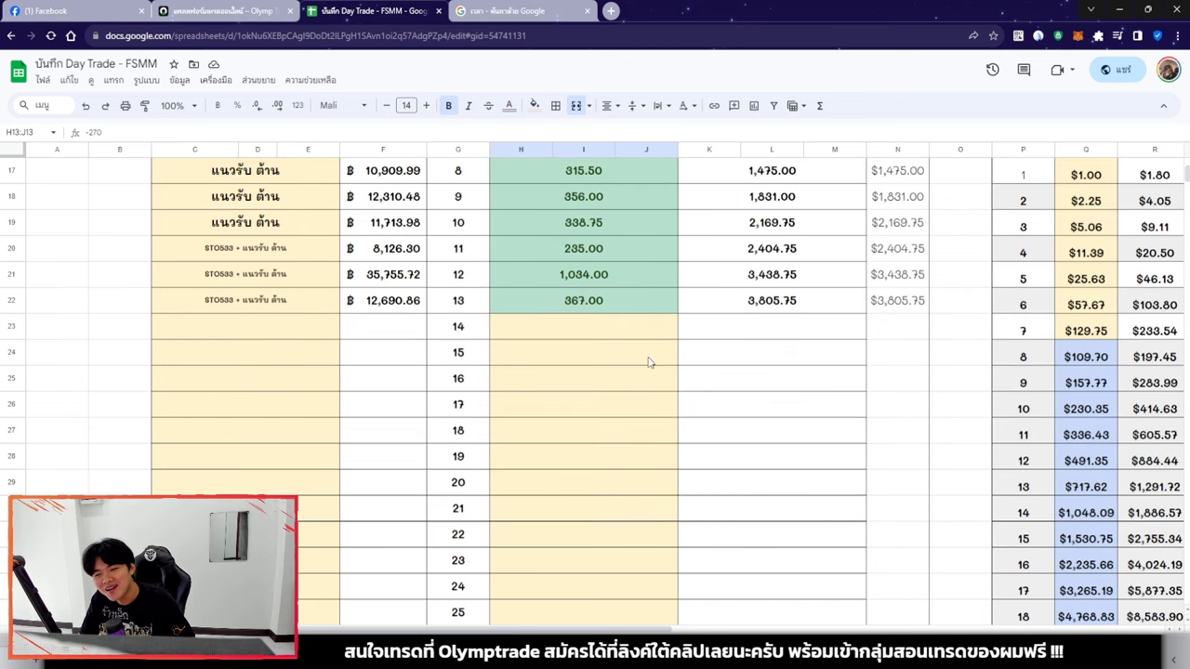
pyautogui.click(643, 335)
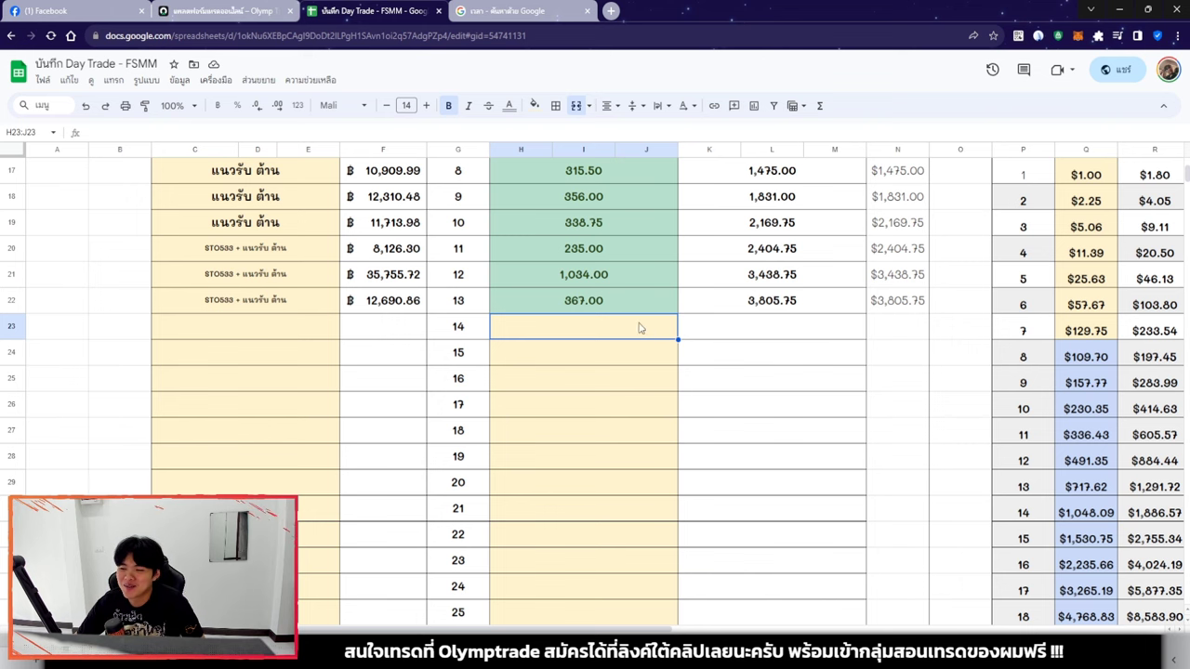
# Switch to Olymp Trade and examine the AUD/JPY chart's overall trend and its most recent candles
pyautogui.click(199, 10)
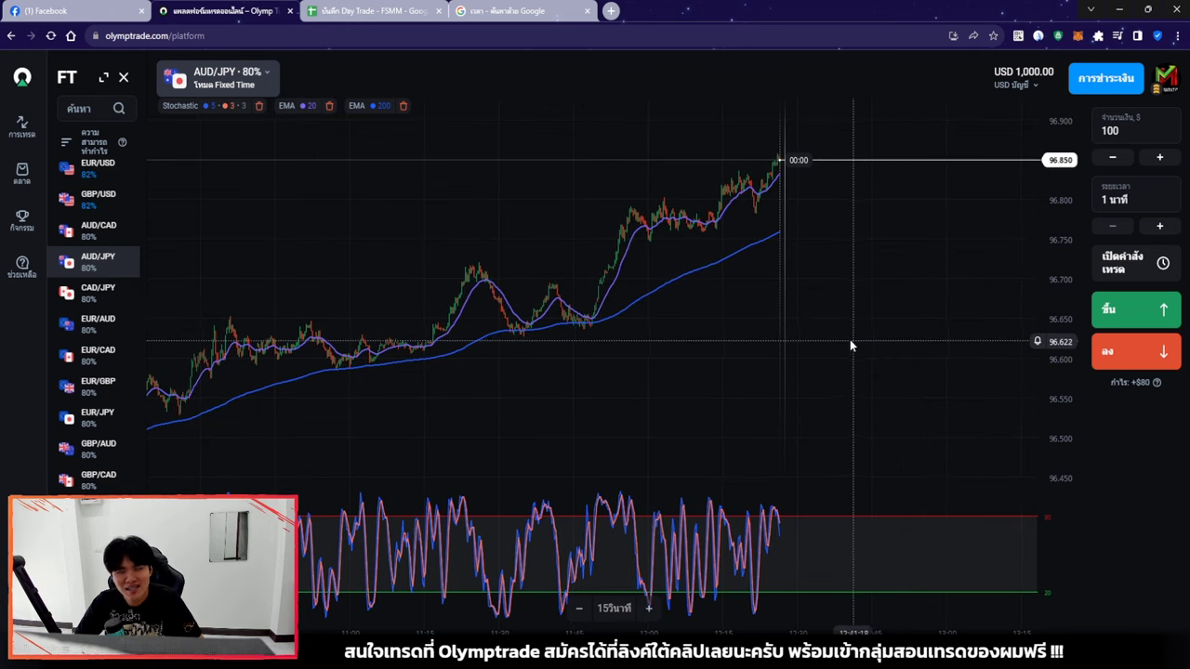
pyautogui.scroll(3, 818, 339)
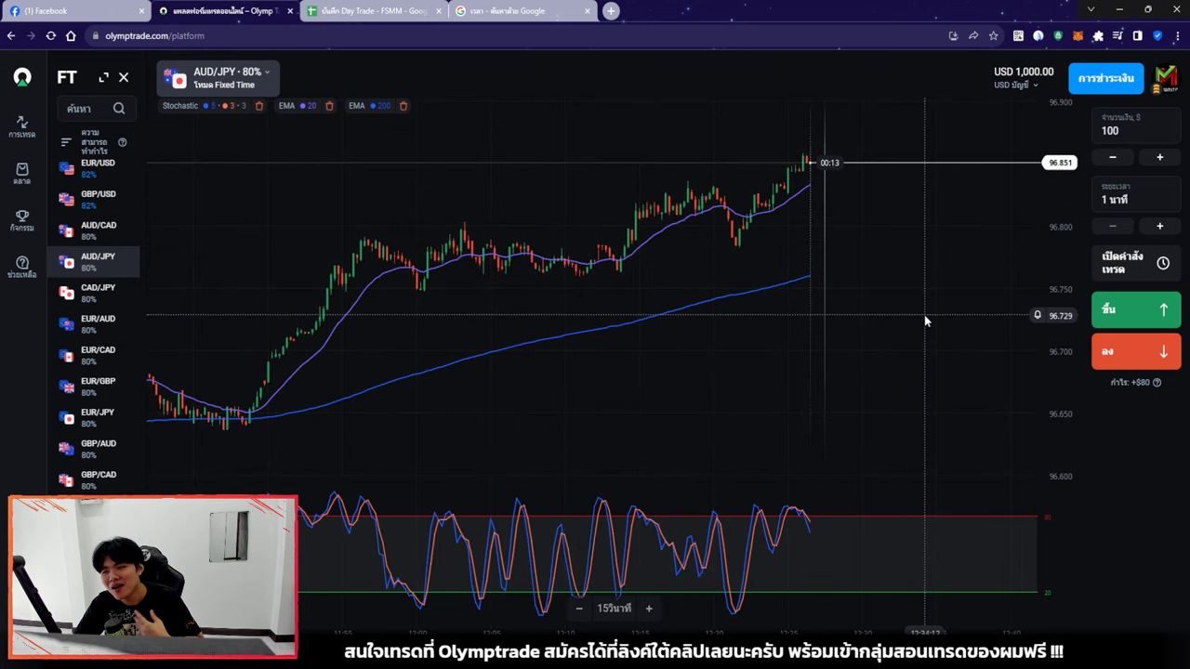
pyautogui.scroll(-4, 906, 278)
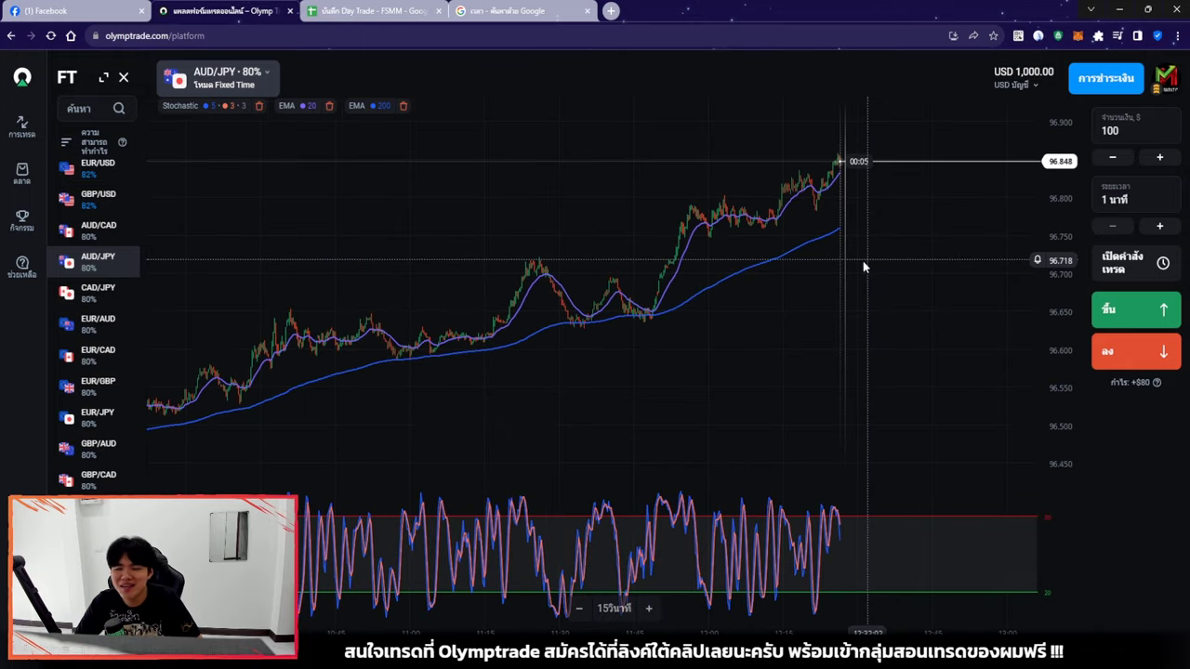
pyautogui.moveTo(877, 286); pyautogui.dragTo(847, 284)
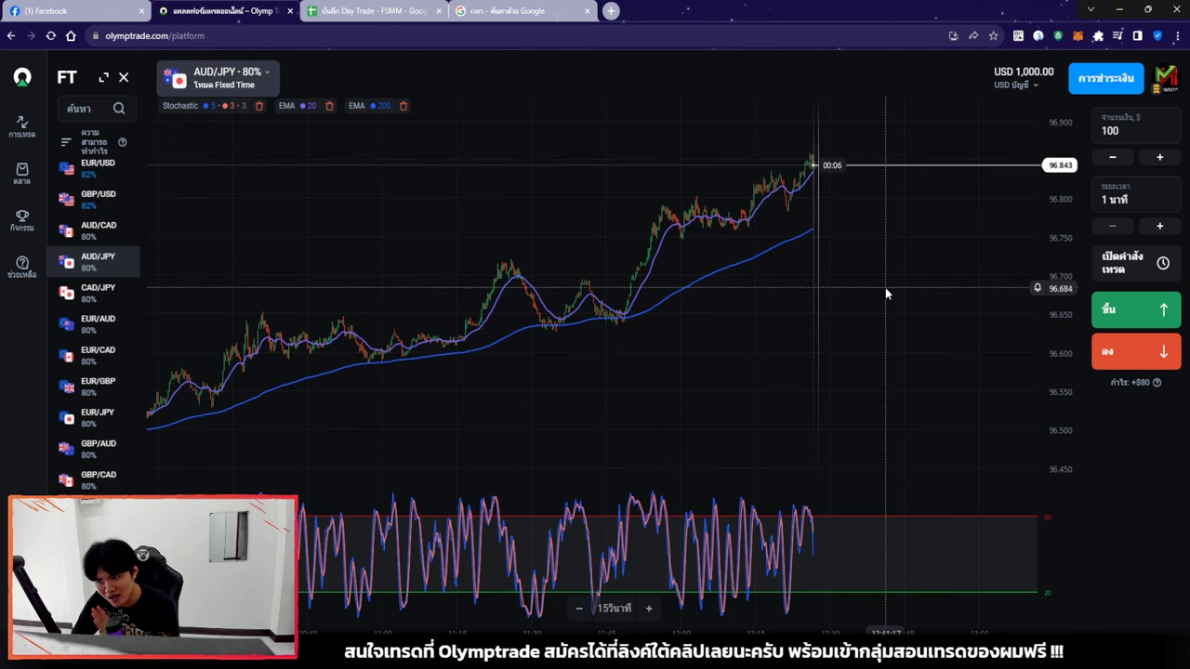
pyautogui.scroll(3, 885, 287)
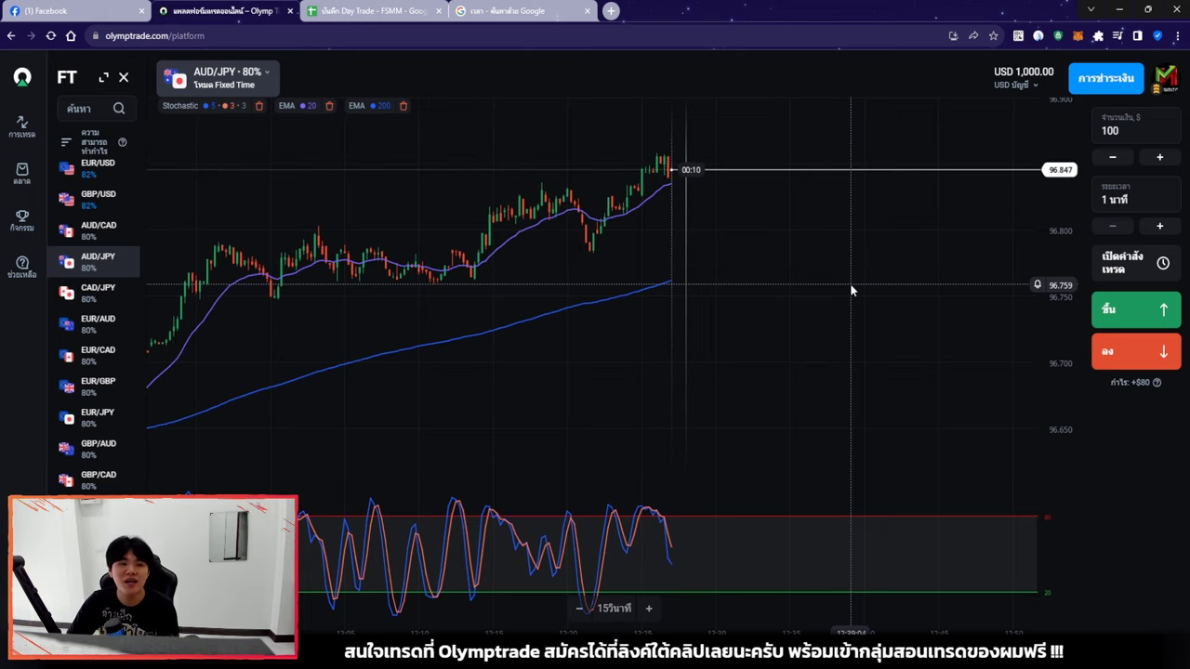
pyautogui.scroll(-3, 830, 286)
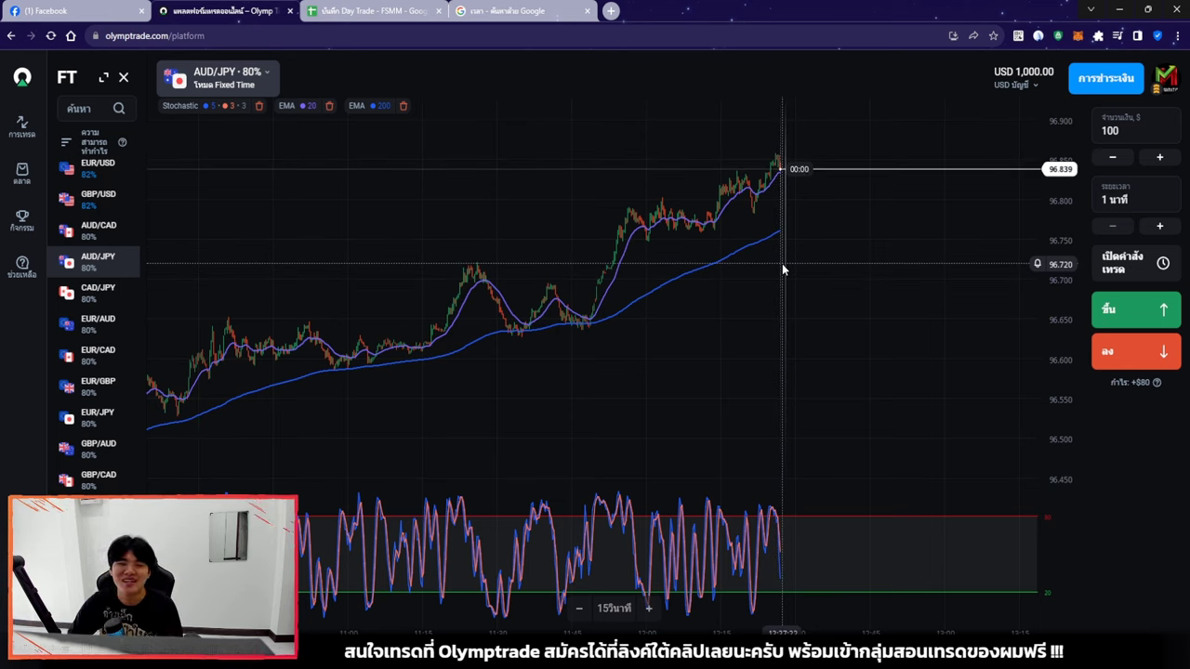
# Look through the charts of the other currency pairs, including GBP/USD, CAD/JPY, EUR/CAD, GBP/AUD, EUR/JPY and AUD/CAD
pyautogui.click(84, 200)
pyautogui.click(118, 261)
pyautogui.click(119, 293)
pyautogui.click(117, 356)
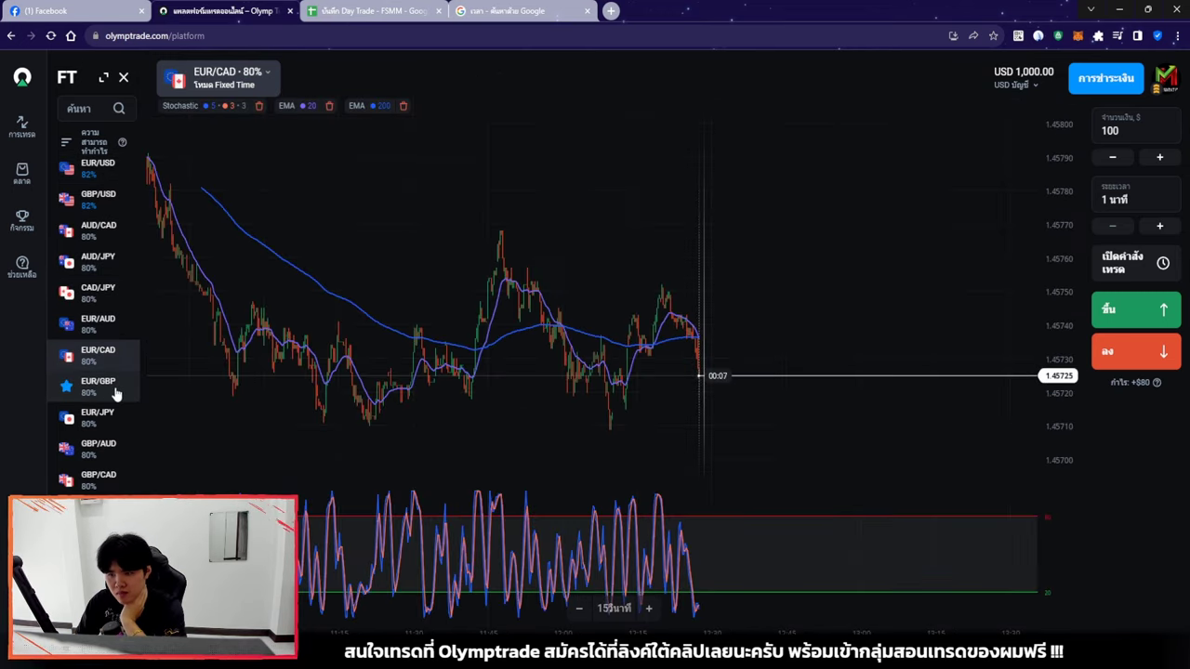
pyautogui.click(98, 450)
pyautogui.click(98, 417)
pyautogui.click(97, 230)
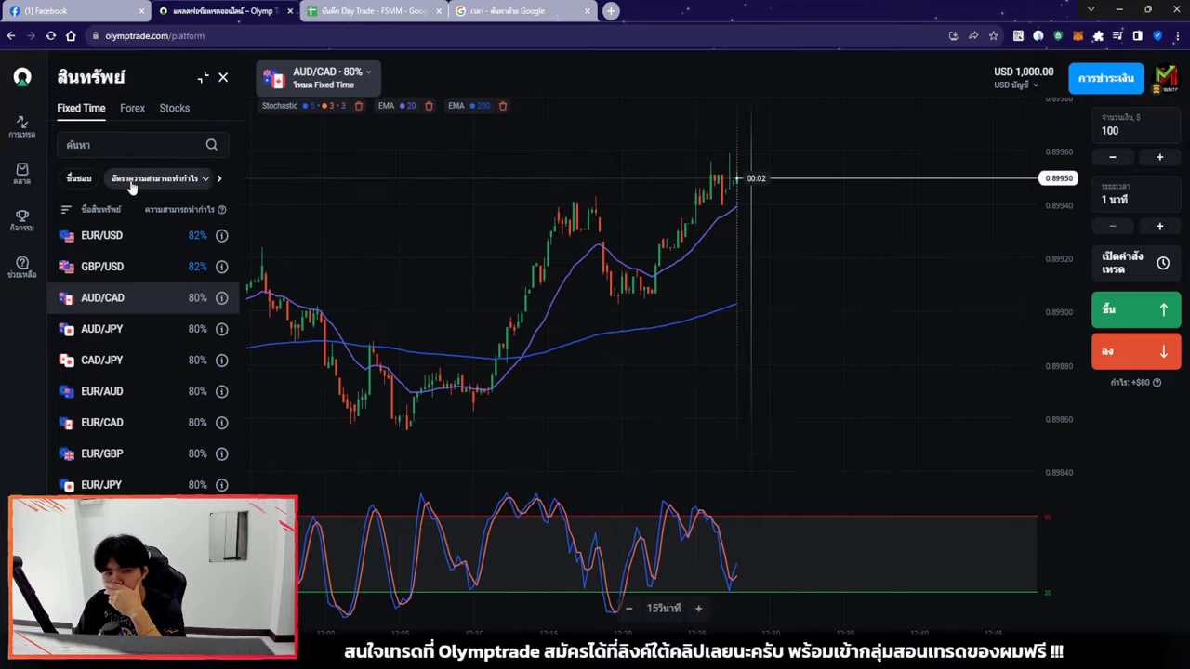
# Open the Mekong Commerce Index chart from the higher-payout assets and place a $100 one-minute up trade
pyautogui.click(132, 188)
pyautogui.click(103, 233)
pyautogui.click(202, 77)
pyautogui.click(104, 194)
pyautogui.click(89, 261)
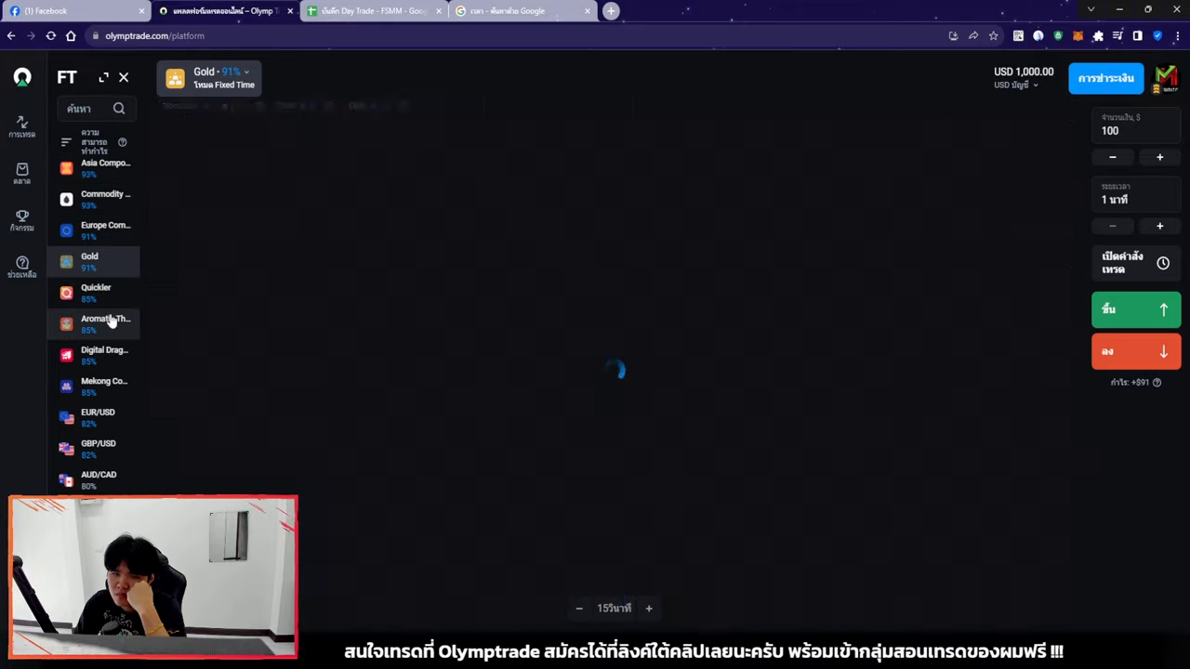
pyautogui.click(104, 353)
pyautogui.click(104, 384)
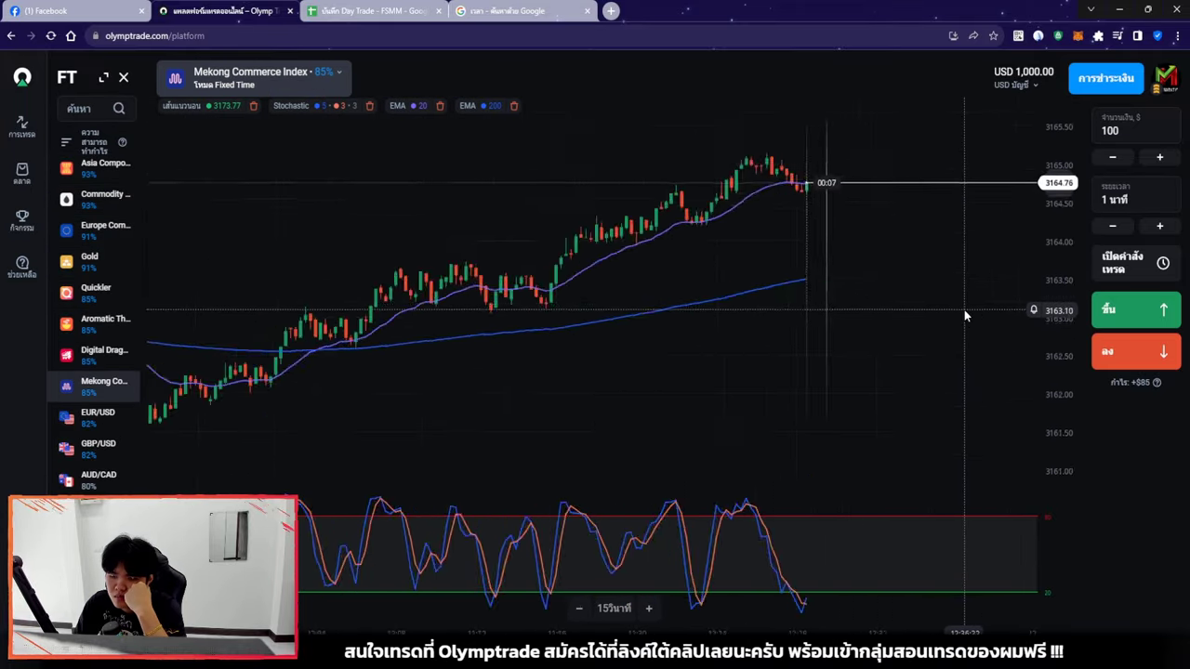
pyautogui.click(1108, 312)
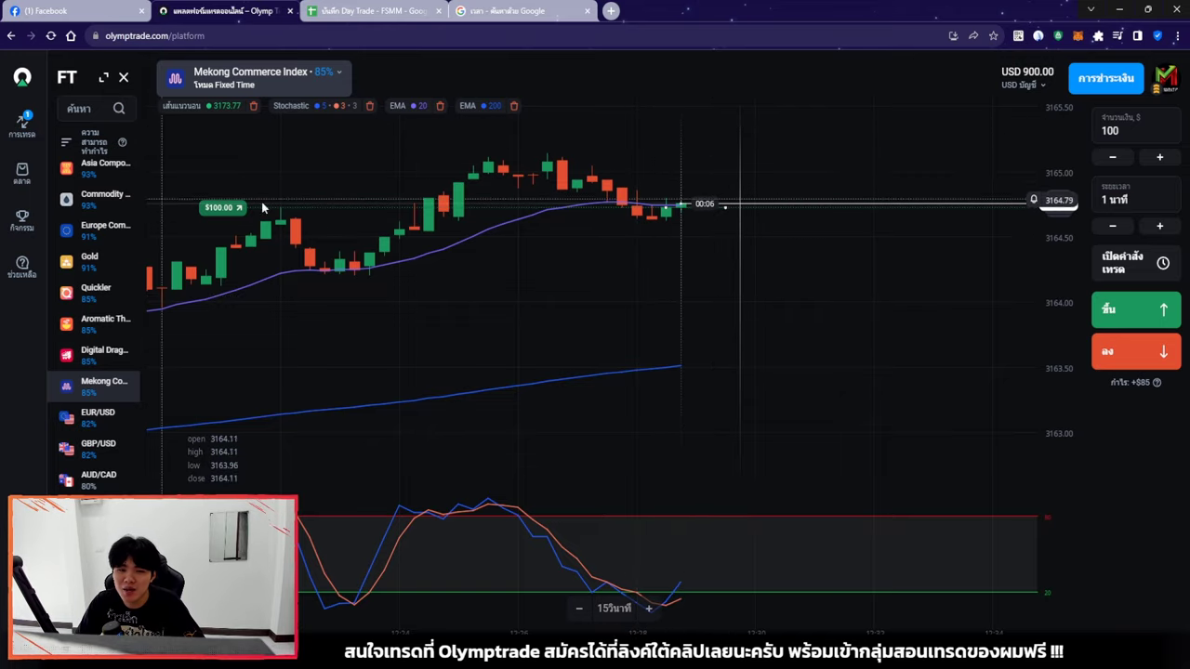
# Draw four upward arrows along the index's price trend with the screen annotation tool, and clear them all
pyautogui.scroll(-10, 518, 321)
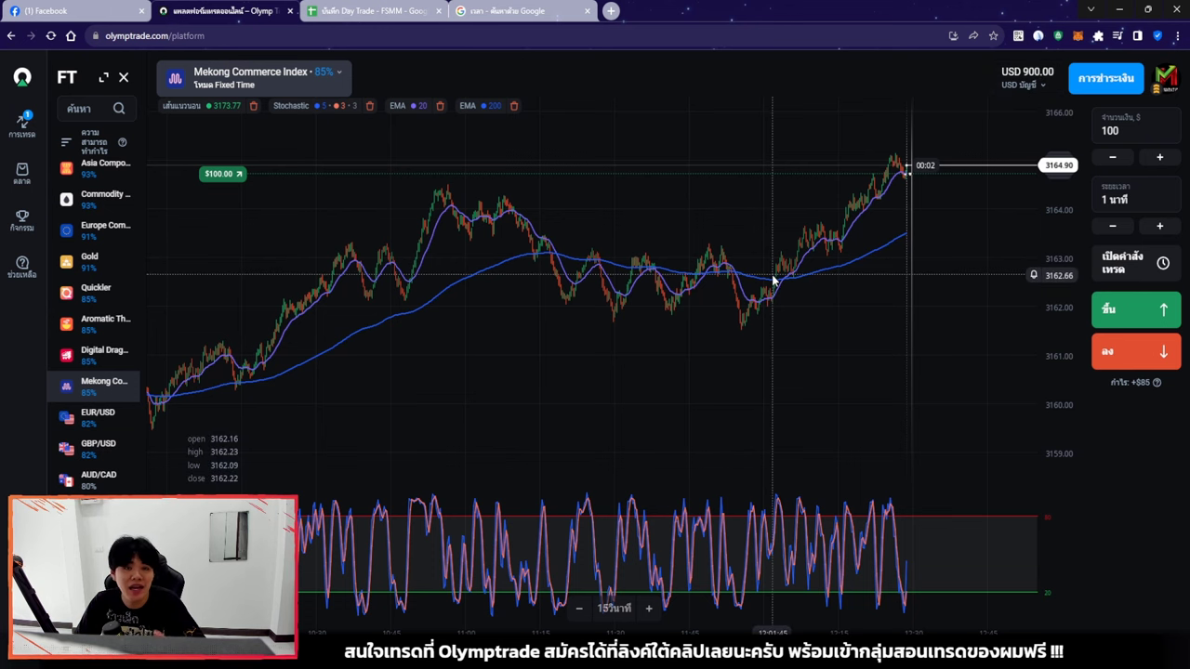
pyautogui.click(1038, 35)
pyautogui.click(941, 70)
pyautogui.moveTo(237, 454); pyautogui.dragTo(380, 352)
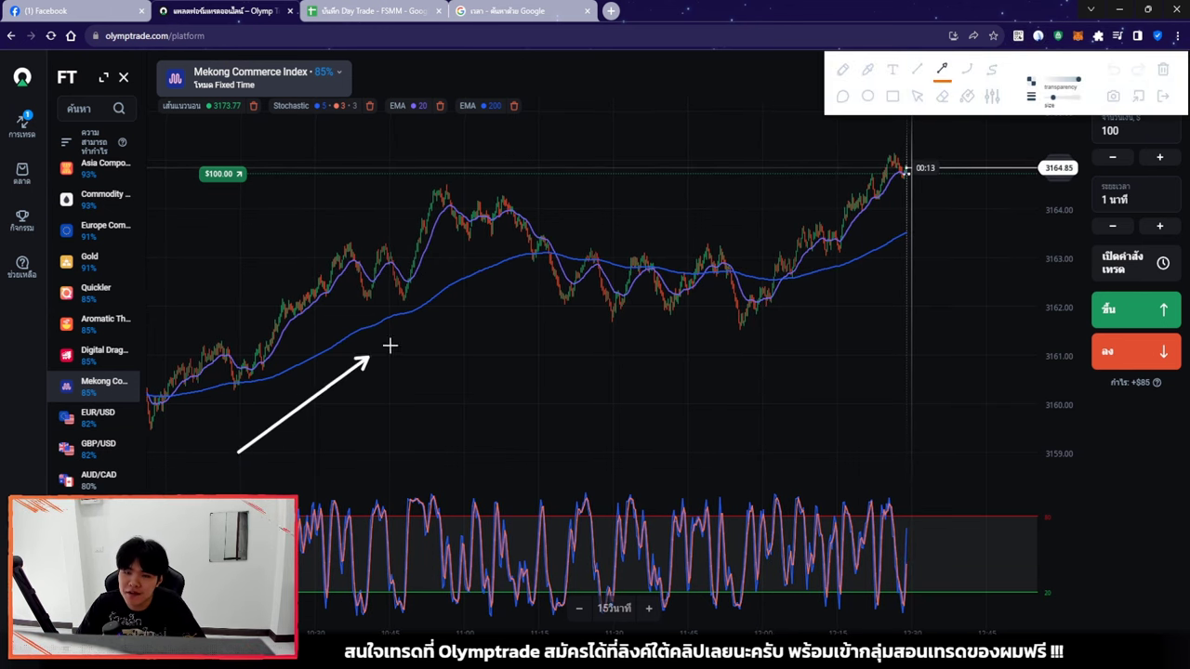
pyautogui.moveTo(384, 420); pyautogui.dragTo(562, 327)
pyautogui.moveTo(580, 388); pyautogui.dragTo(739, 300)
pyautogui.moveTo(796, 325); pyautogui.dragTo(989, 208)
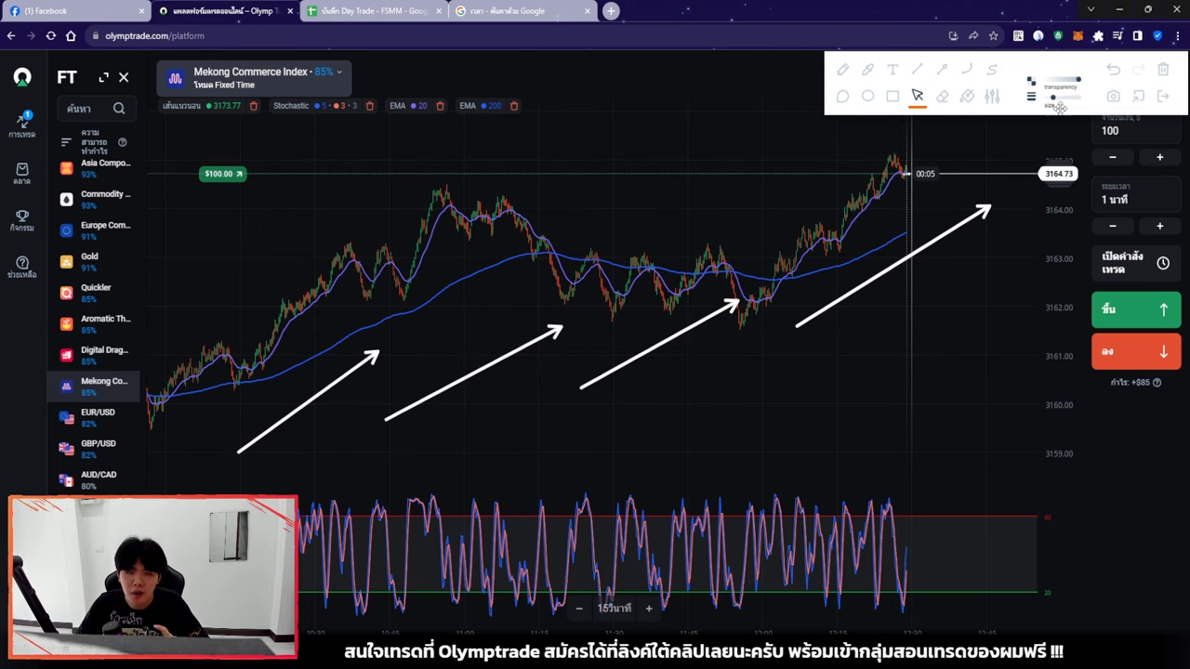
pyautogui.click(1162, 69)
# Follow the open $100 trade on the Mekong Commerce Index chart until it closes, and examine the surrounding trend
pyautogui.scroll(3, 961, 305)
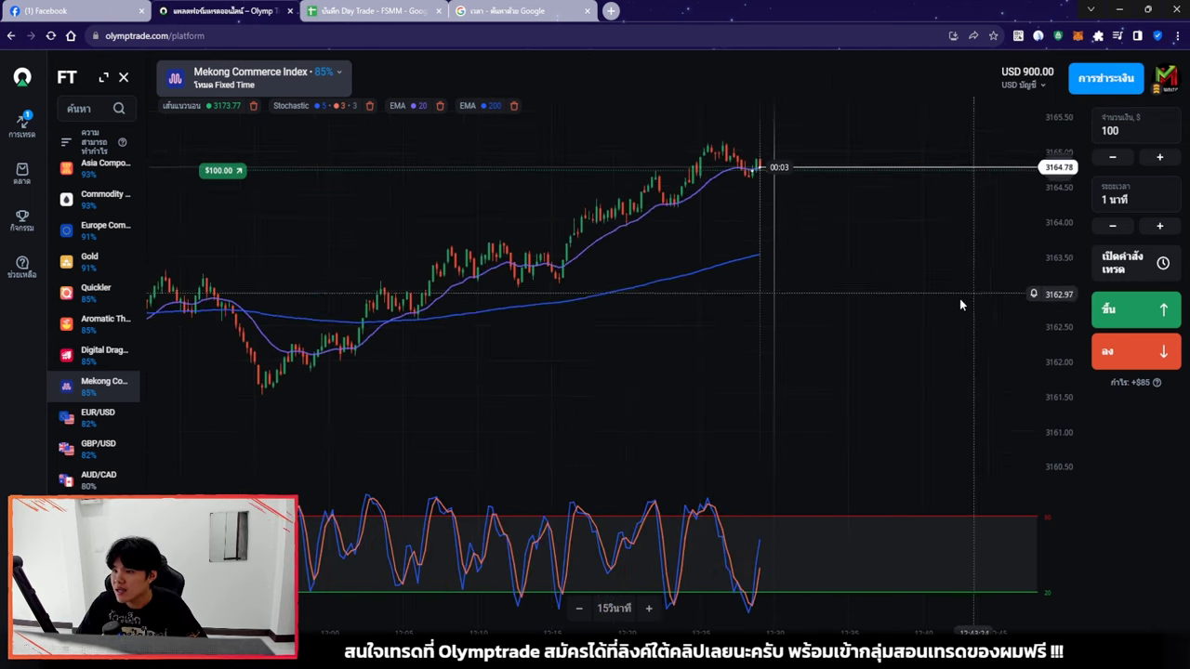
pyautogui.scroll(5, 962, 305)
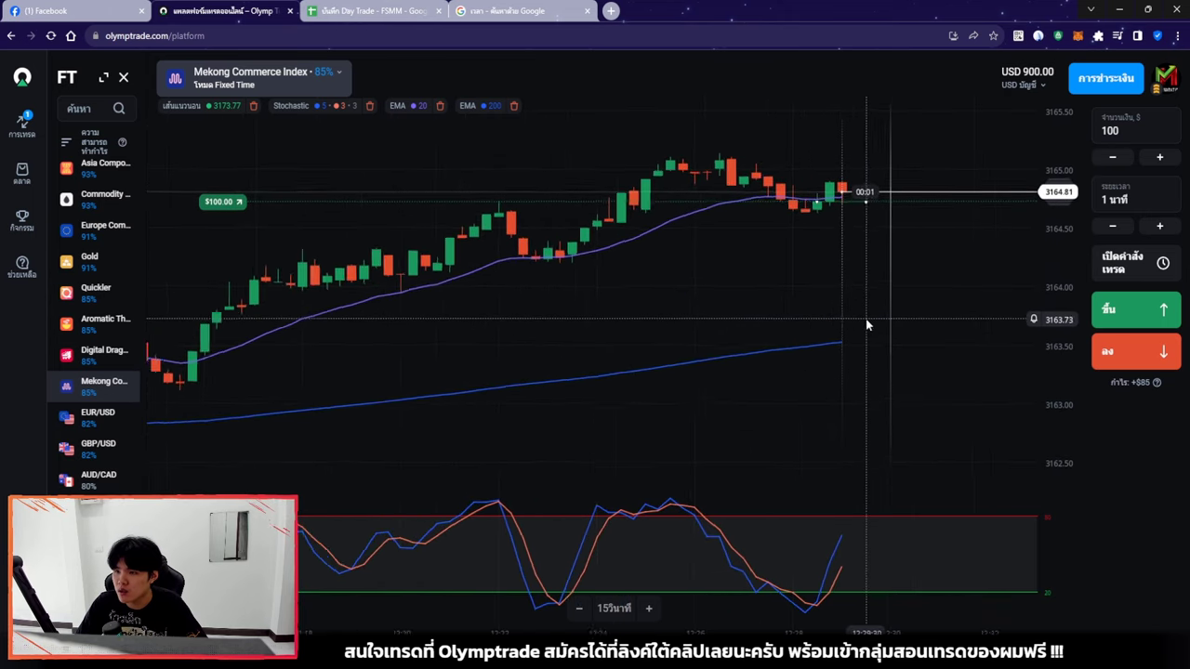
pyautogui.moveTo(866, 324); pyautogui.dragTo(734, 214)
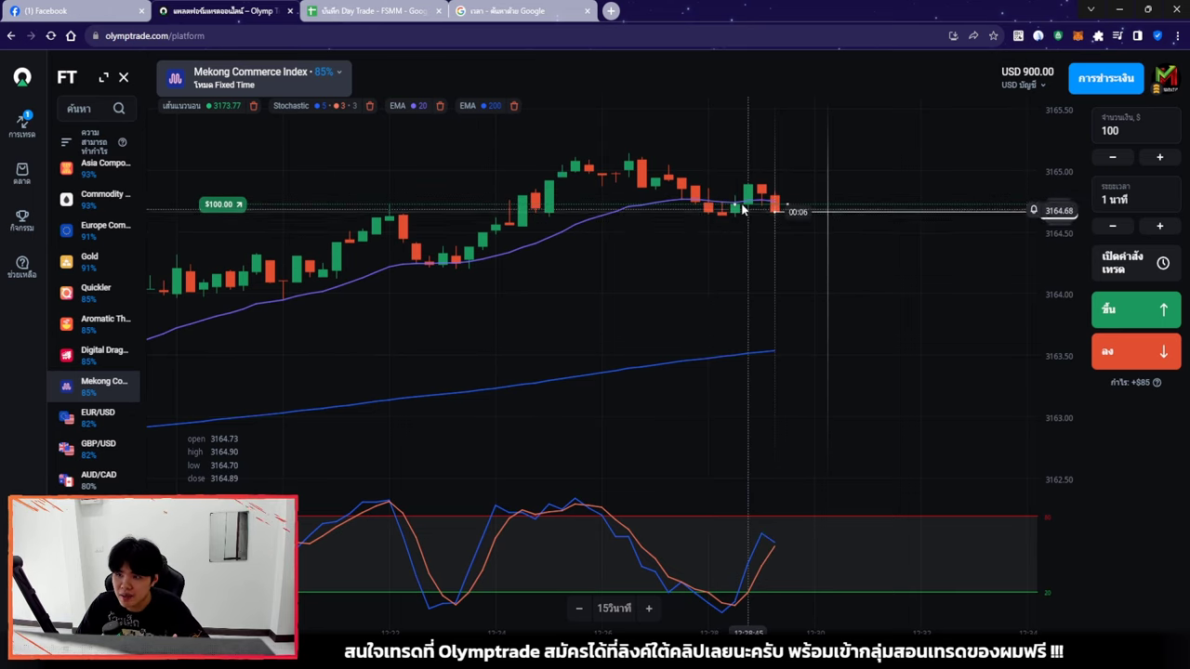
pyautogui.hscroll(3, 742, 208)
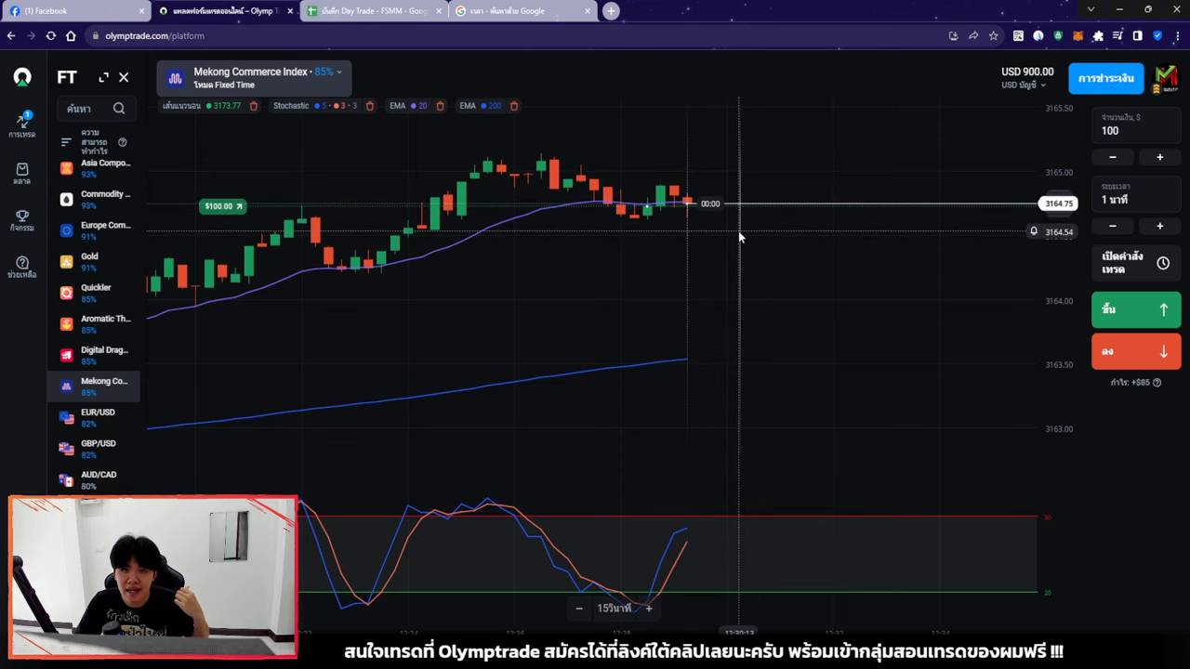
pyautogui.scroll(3, 738, 231)
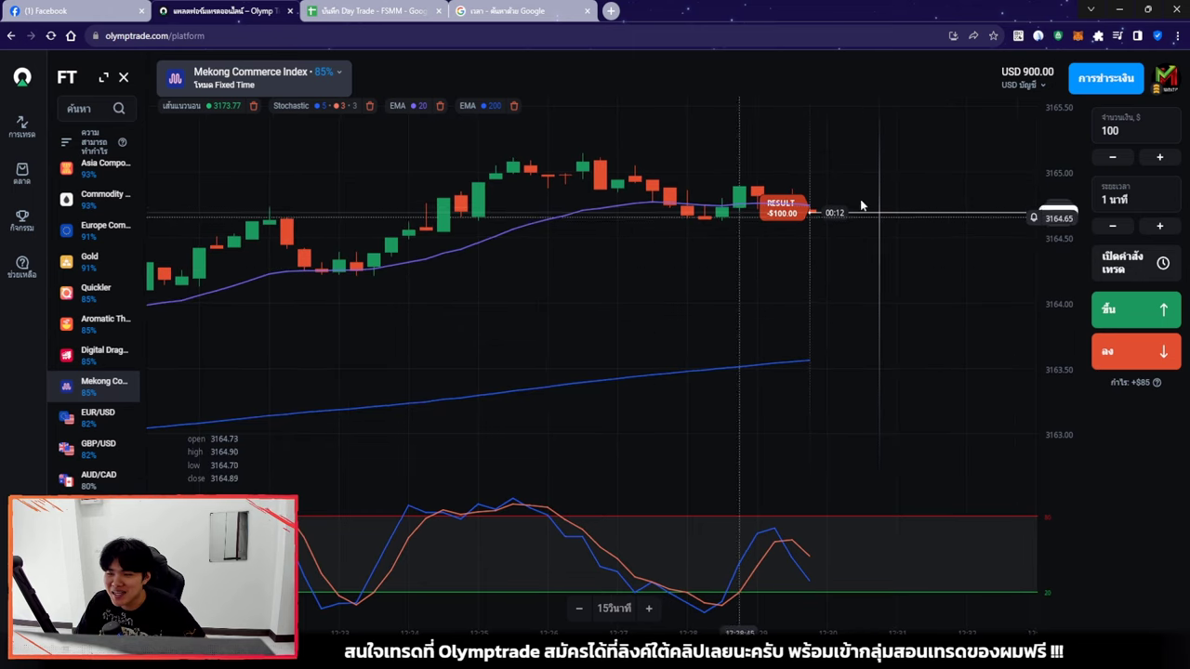
pyautogui.scroll(-5, 758, 355)
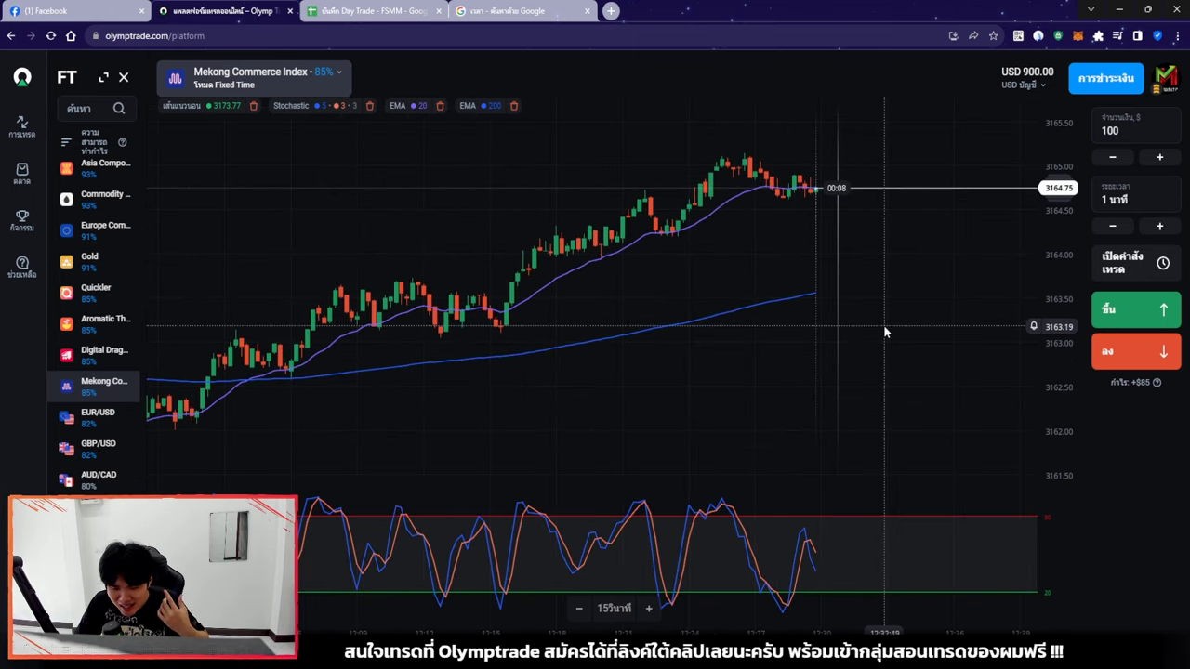
pyautogui.scroll(-5, 864, 324)
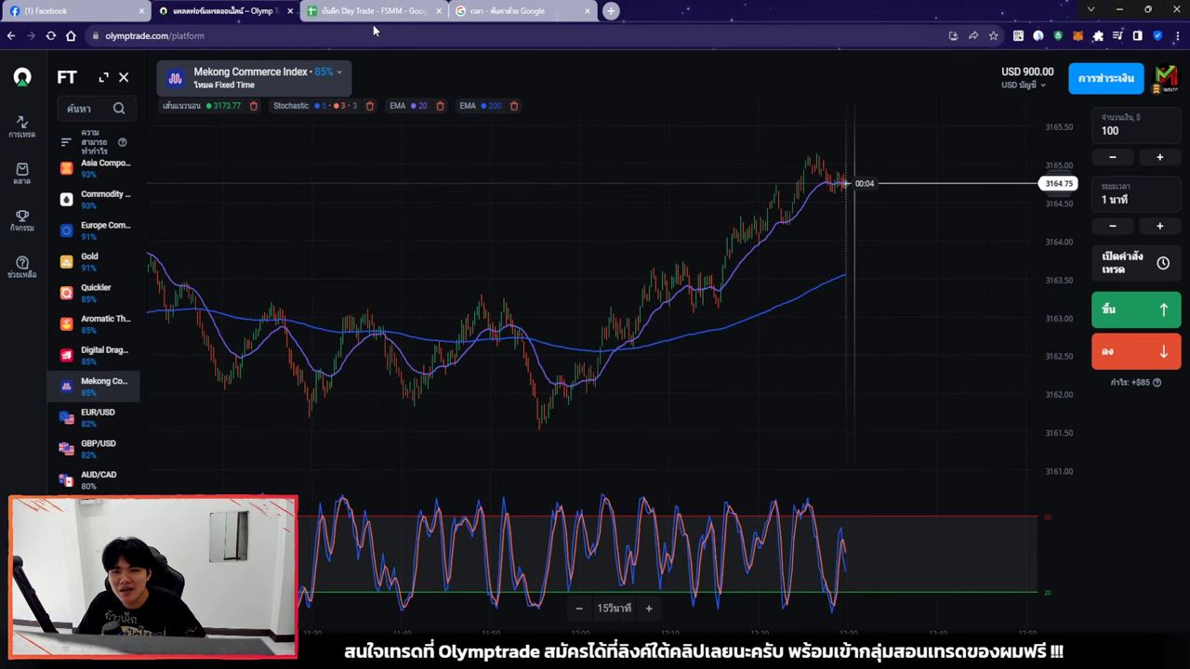
# Switch to the session summary sheet of the Day Trade spreadsheet and clear the ROI entries of trades 3 to 5
pyautogui.hotkey('ctrl', 'Tab')
pyautogui.hotkey('ctrl', 'shift', 'pageup')
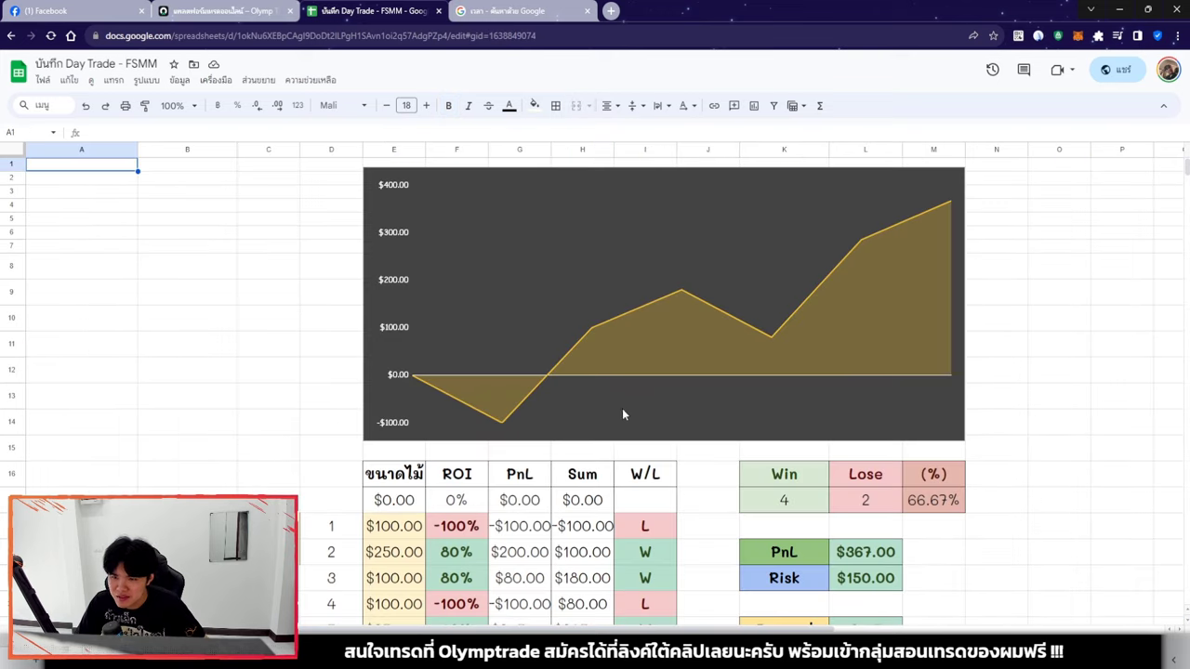
pyautogui.moveTo(462, 391); pyautogui.dragTo(449, 520)
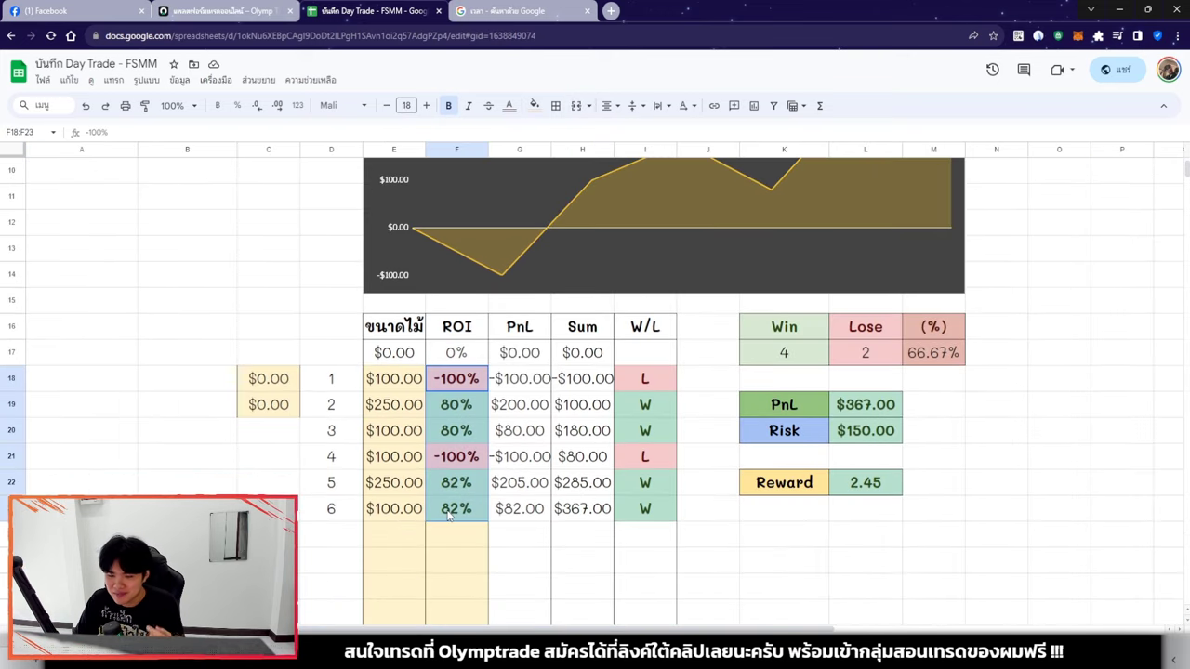
pyautogui.press('Delete')
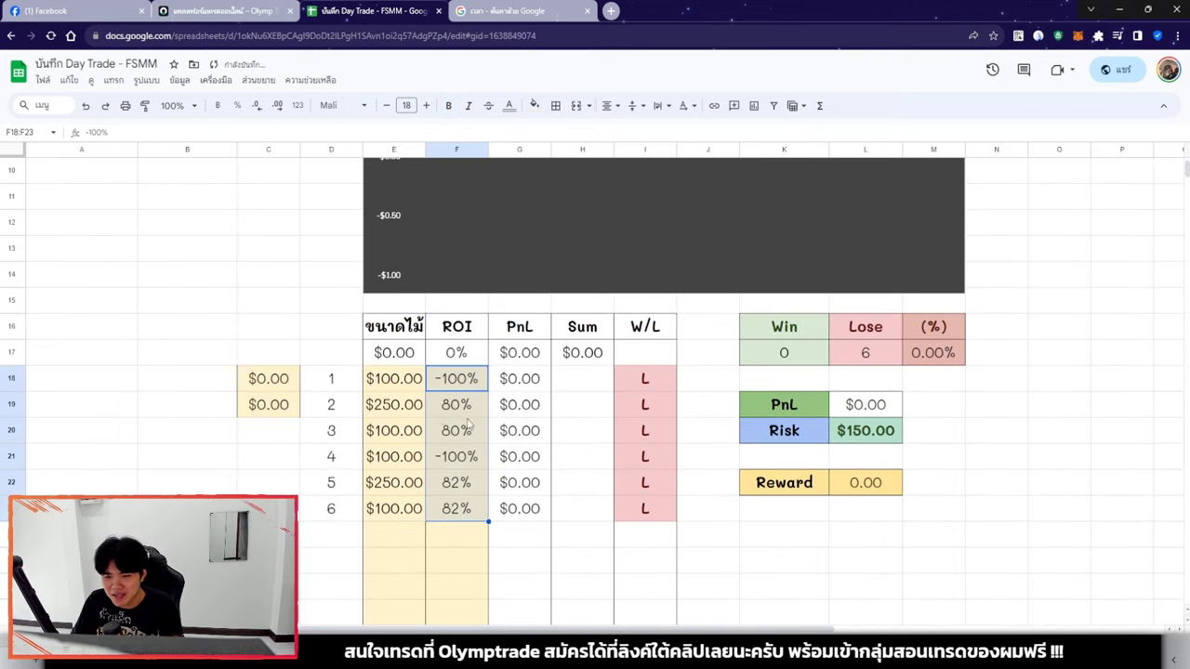
pyautogui.click(469, 424)
pyautogui.press('Delete')
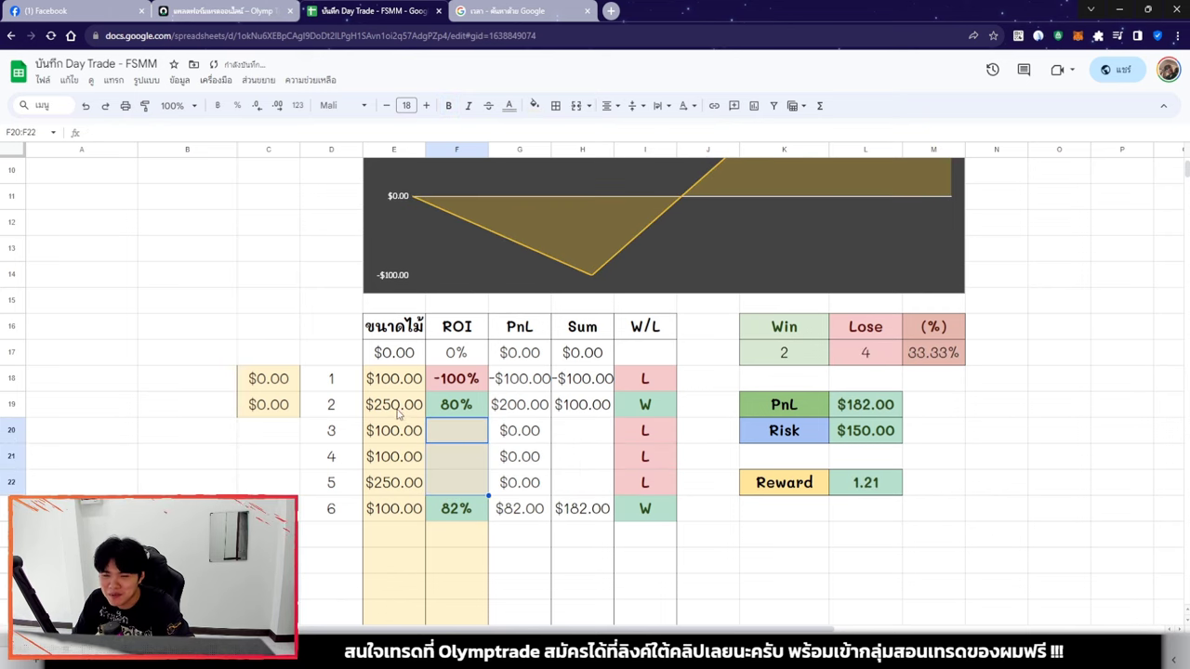
# Clear the trade sizes of trades 3 to 6 and the ROI entries of trades 6 and 2
pyautogui.moveTo(399, 430); pyautogui.dragTo(400, 507)
pyautogui.press('Delete')
pyautogui.click(457, 508)
pyautogui.press('Delete')
pyautogui.click(458, 381)
pyautogui.click(467, 406)
pyautogui.press('Delete')
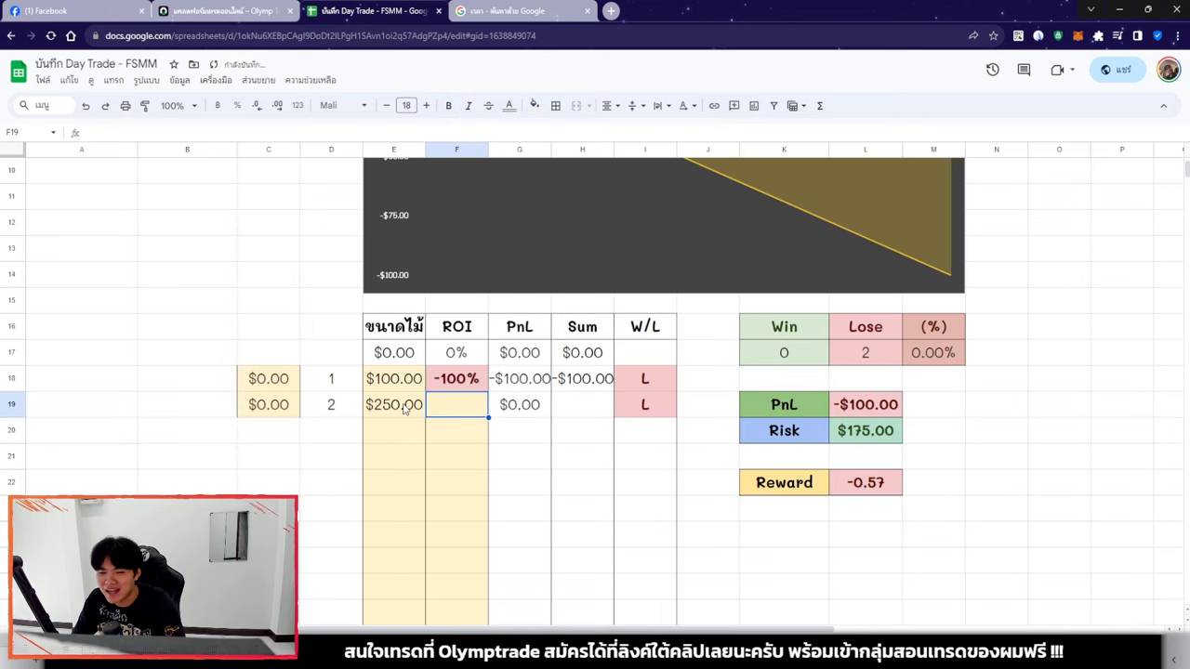
# Switch back to Olymp Trade and set the trade amount to 250, matching the size planned for trade 2
pyautogui.click(405, 409)
pyautogui.click(225, 11)
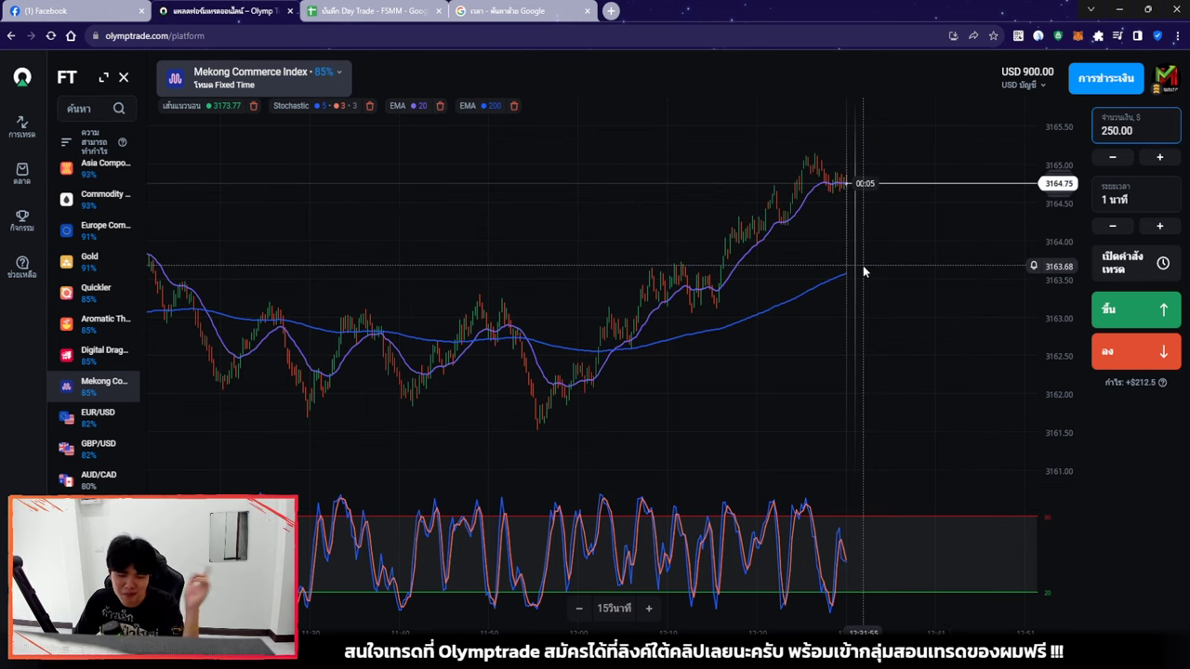
# Review the Mekong Commerce Index trend on the chart and open a $250 one-minute trade in the up direction
pyautogui.scroll(5, 846, 279)
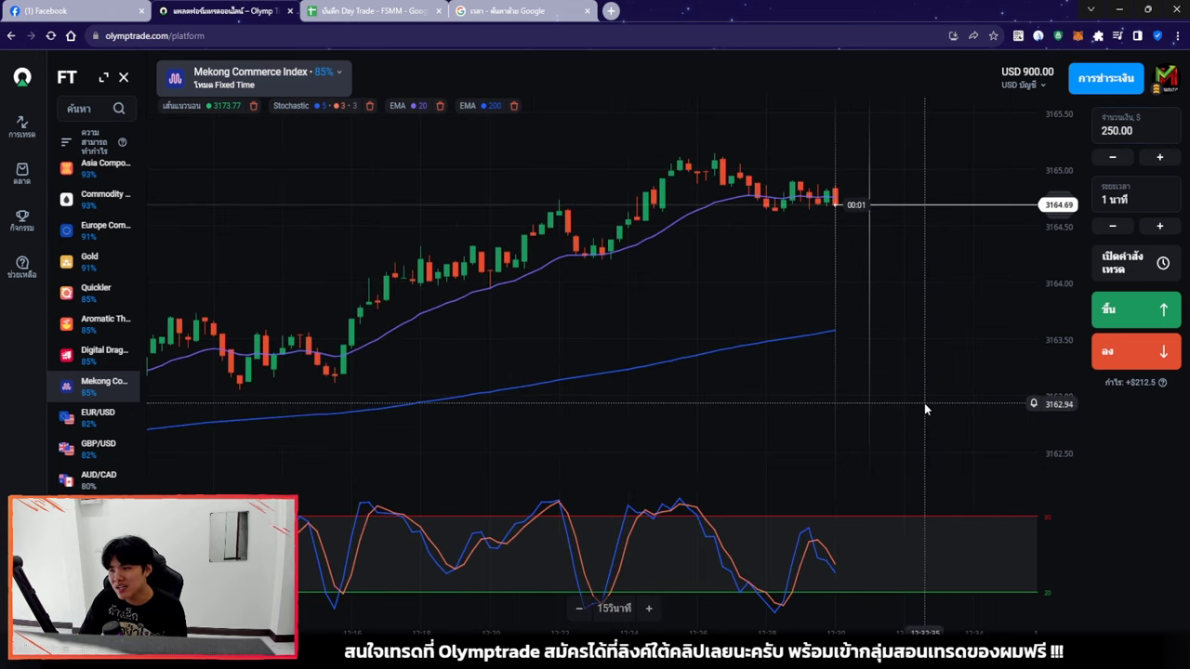
pyautogui.scroll(2, 846, 312)
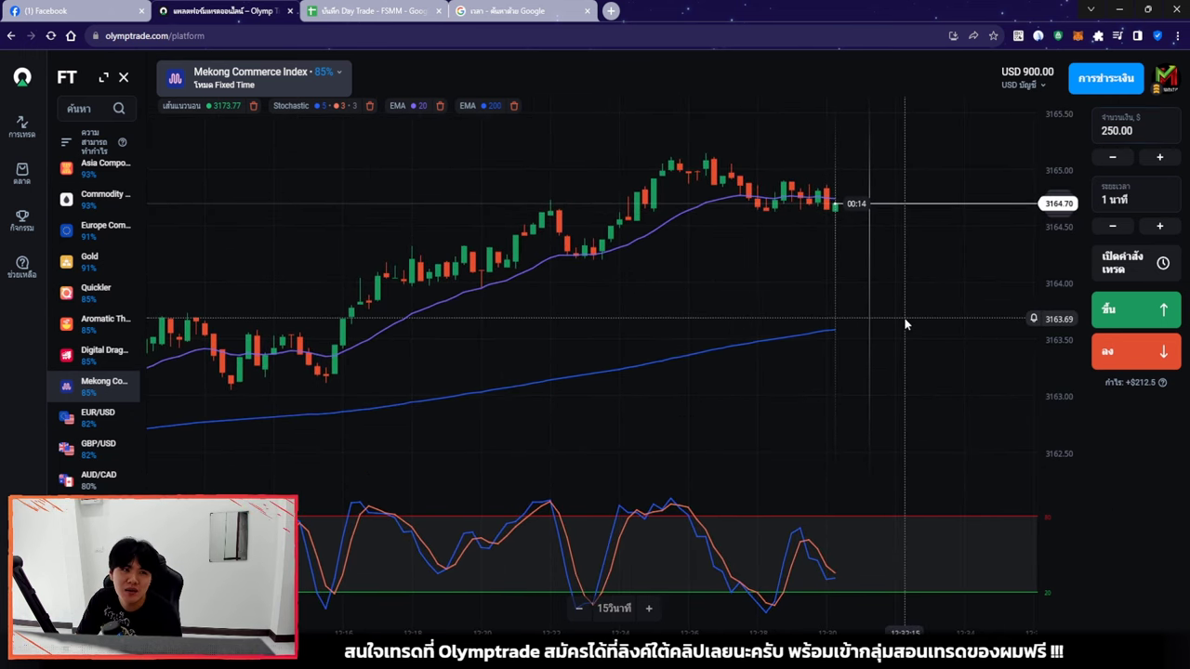
pyautogui.scroll(-2, 906, 320)
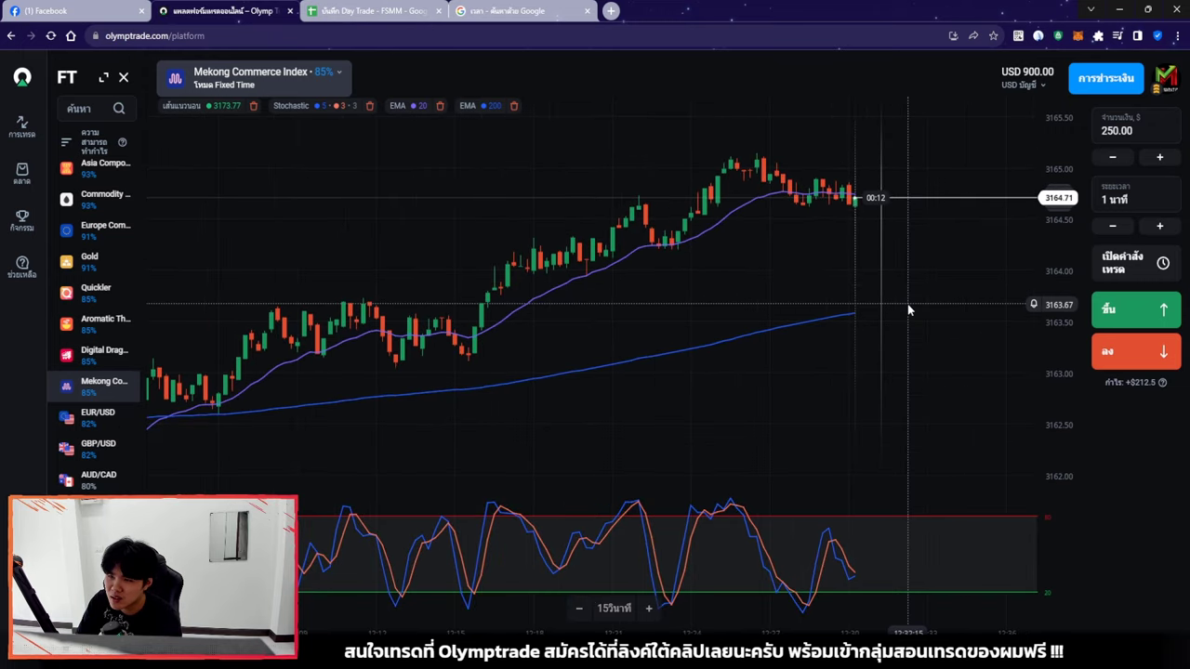
pyautogui.scroll(-5, 909, 309)
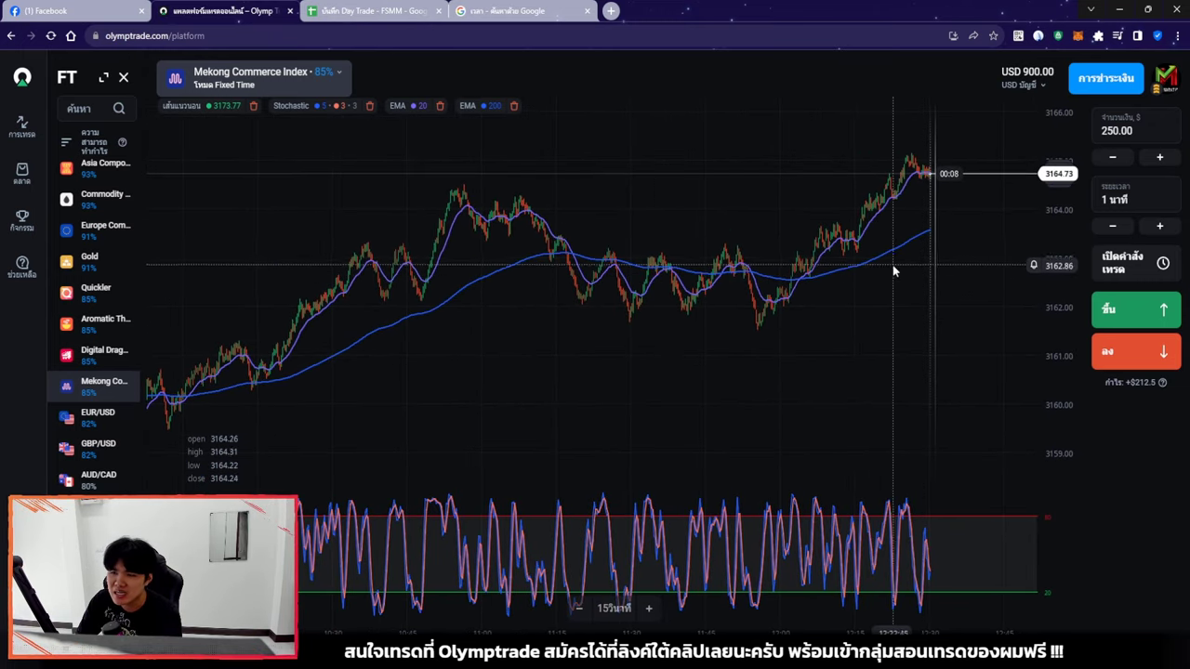
pyautogui.scroll(6, 893, 265)
pyautogui.moveTo(924, 234); pyautogui.dragTo(720, 249)
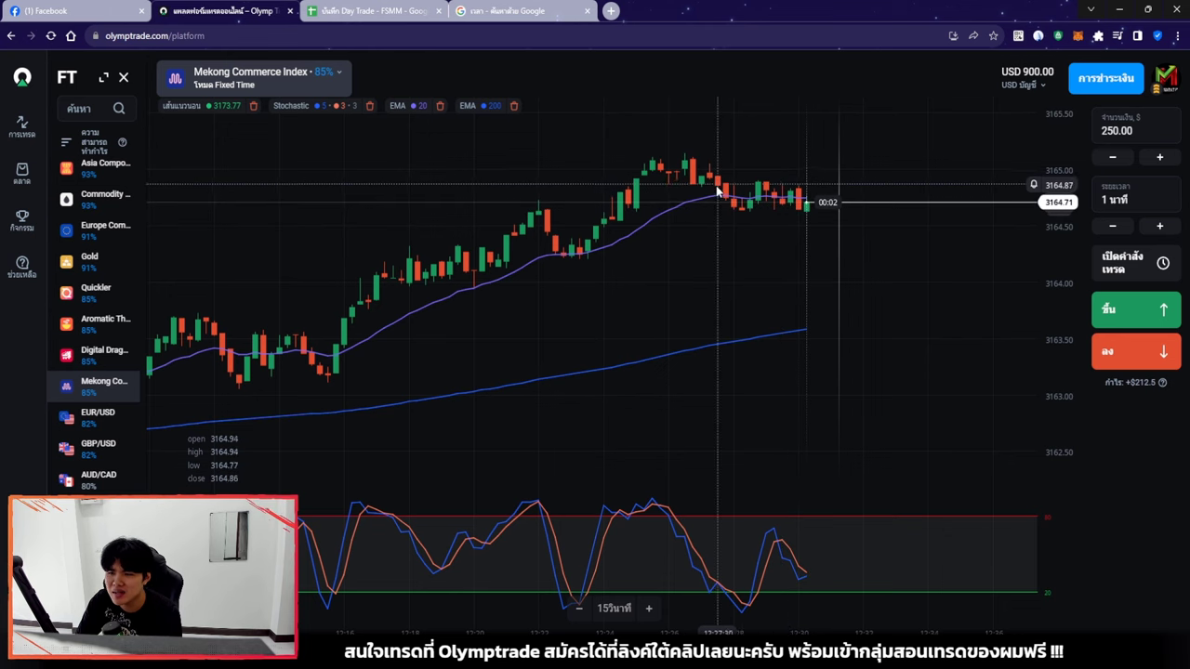
pyautogui.click(1136, 309)
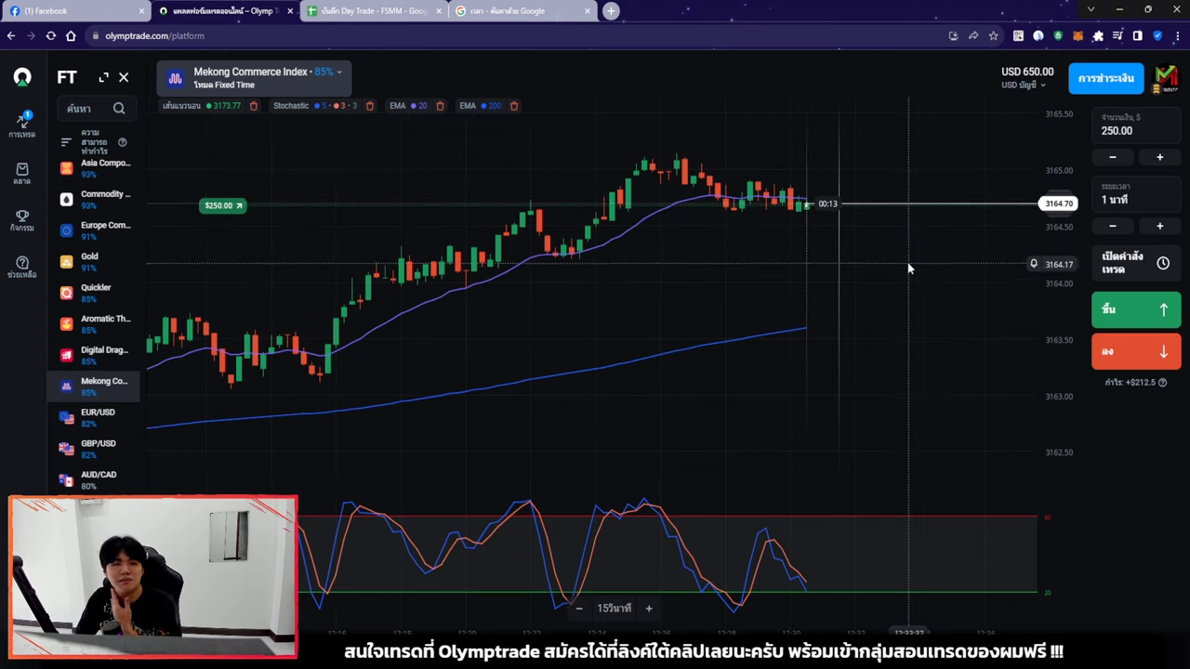
# Outline the latest sideways candles around the short EMA with a rectangle annotation, and remove the annotation again
pyautogui.scroll(1, 900, 253)
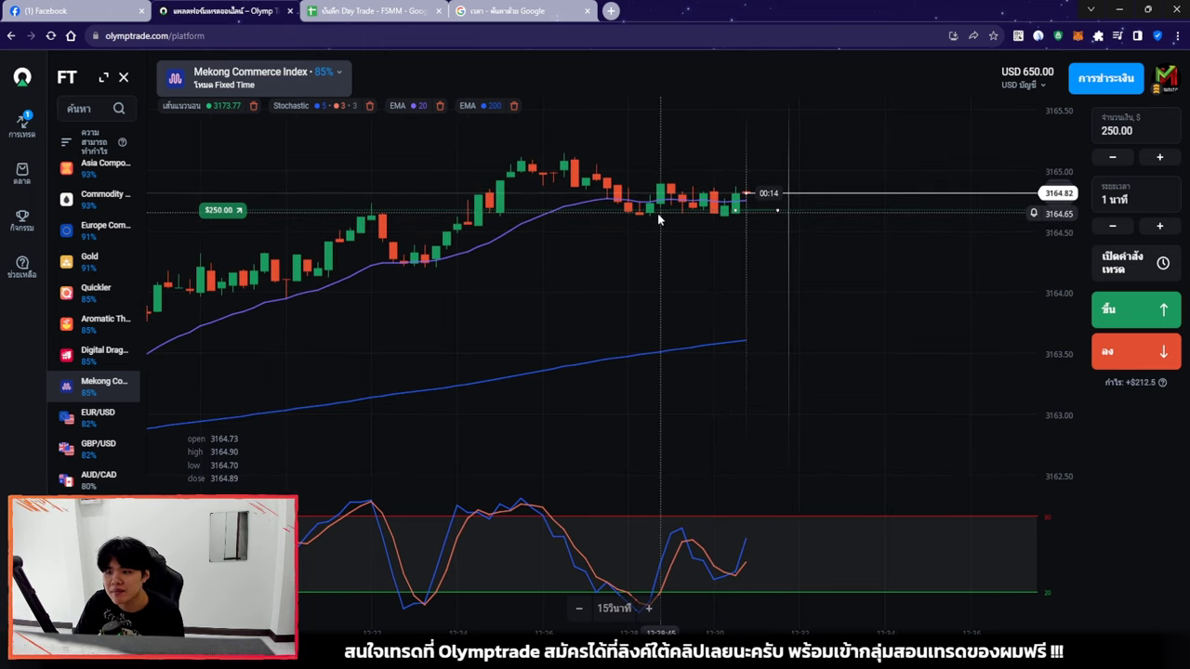
pyautogui.click(1036, 37)
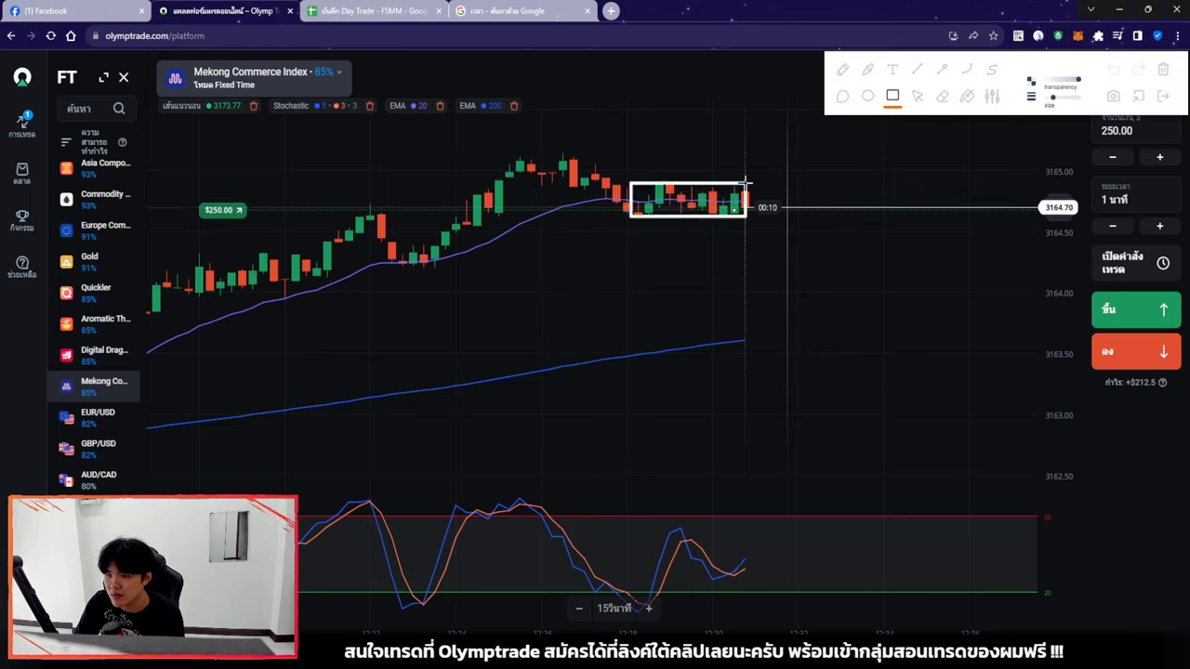
pyautogui.click(916, 96)
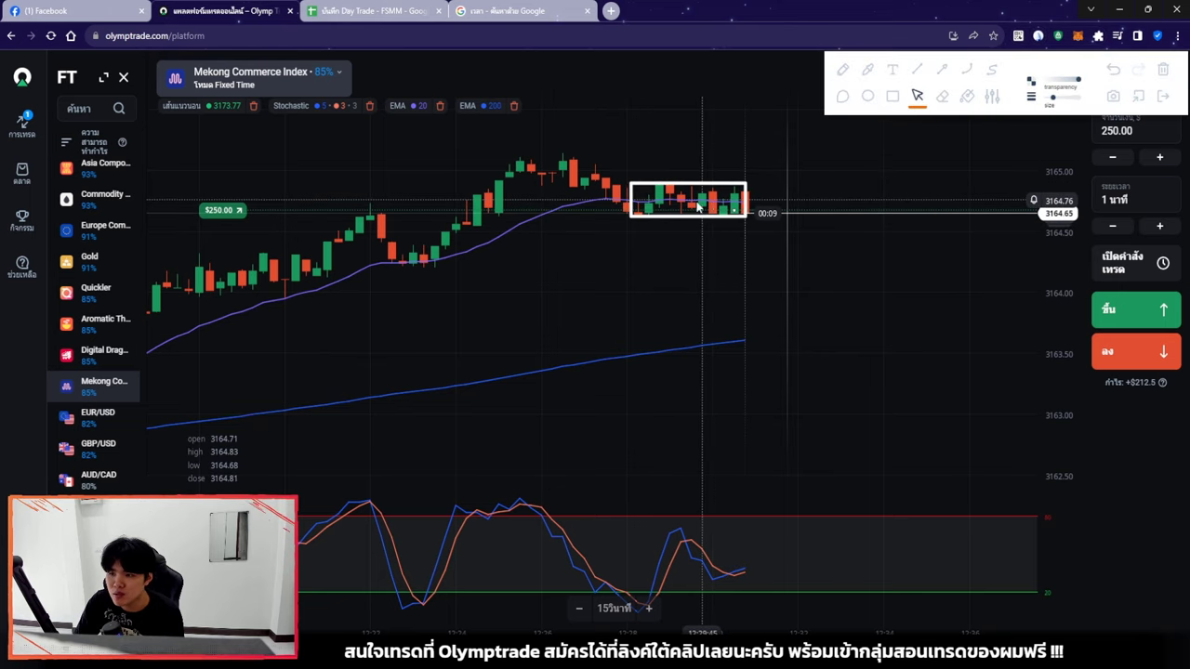
pyautogui.click(1165, 95)
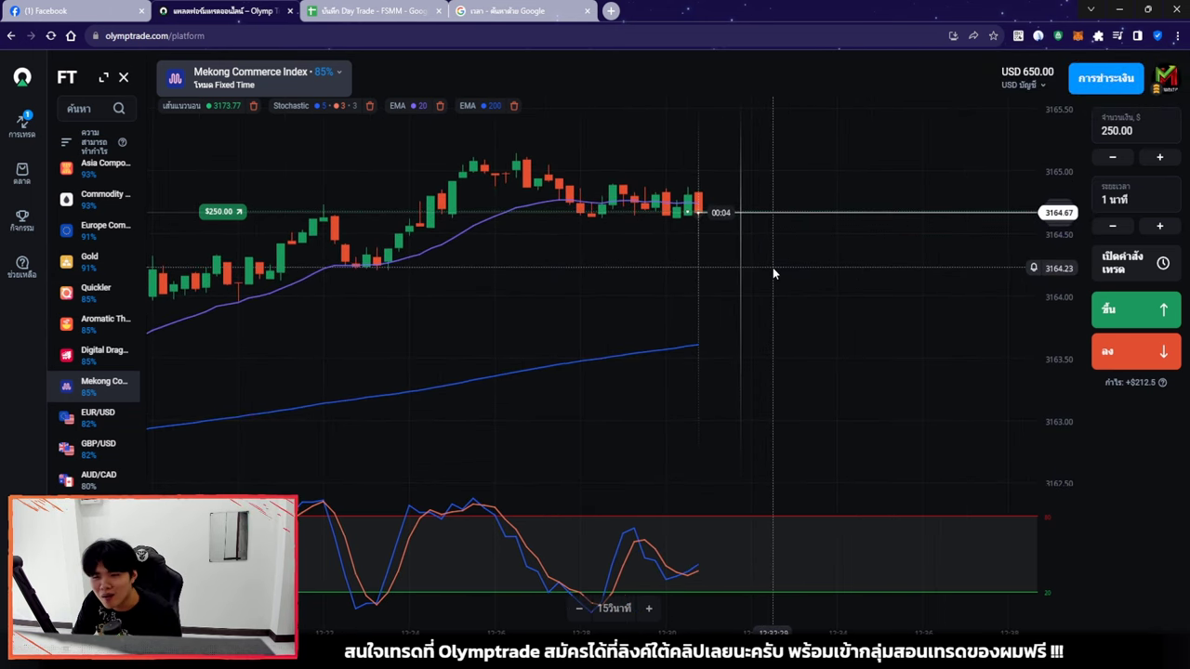
# Follow the open $250 trade until it closes, comparing the price with the wider Mekong Commerce Index trend
pyautogui.scroll(-1, 775, 268)
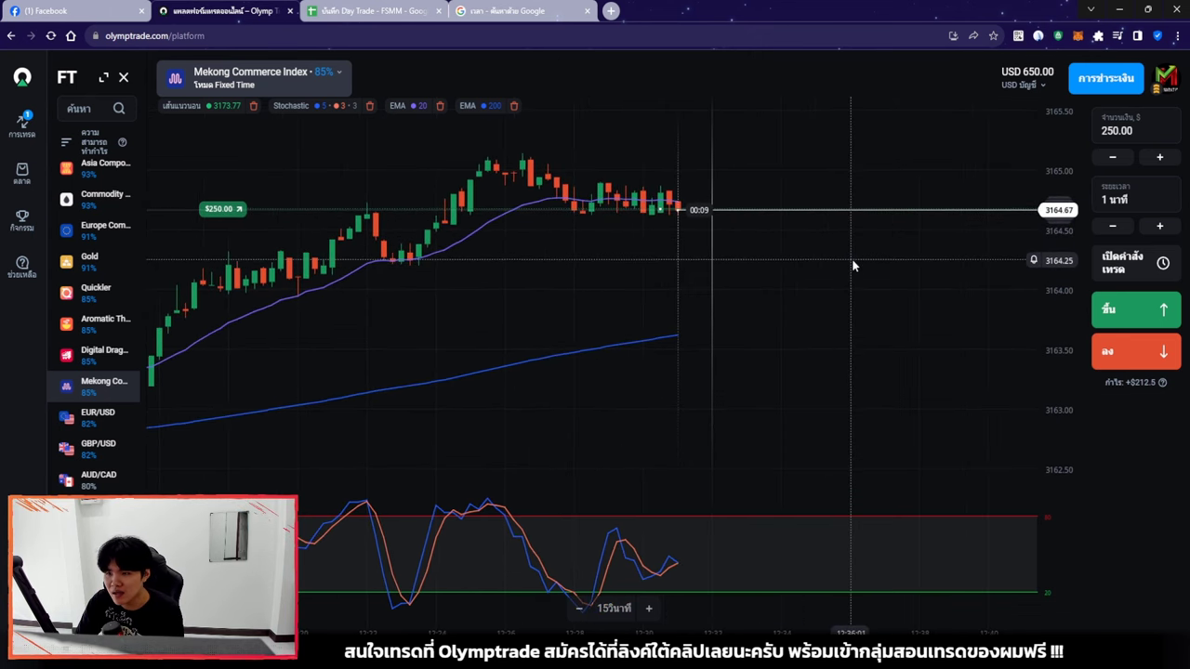
pyautogui.scroll(-4, 851, 258)
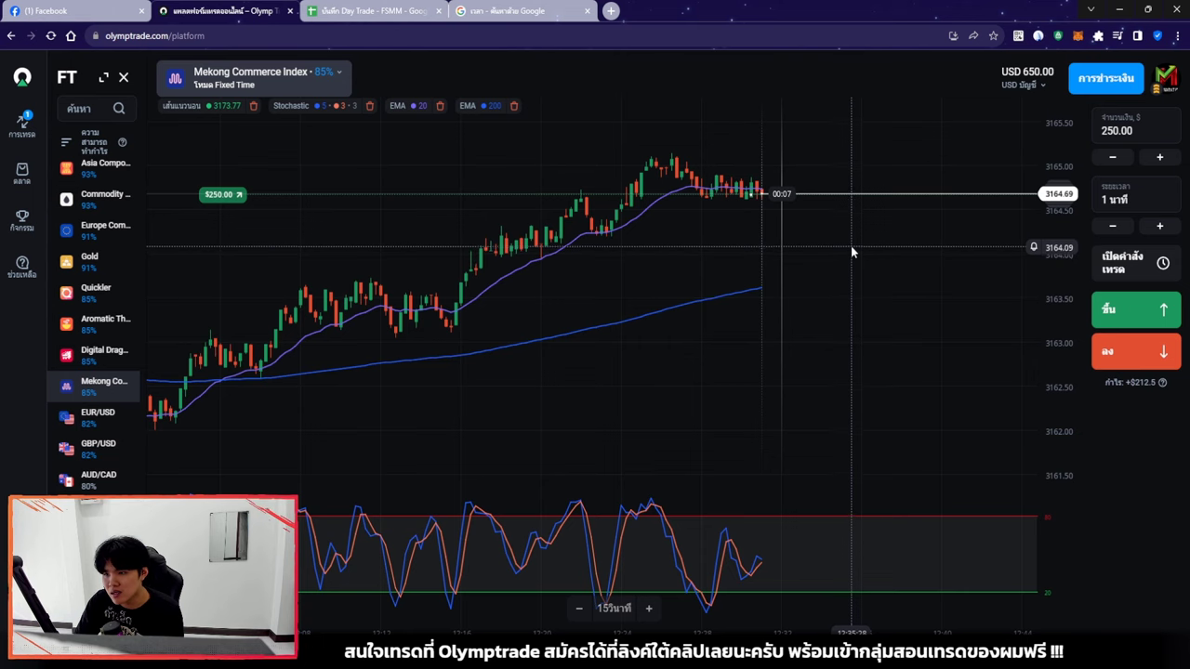
pyautogui.scroll(2, 844, 242)
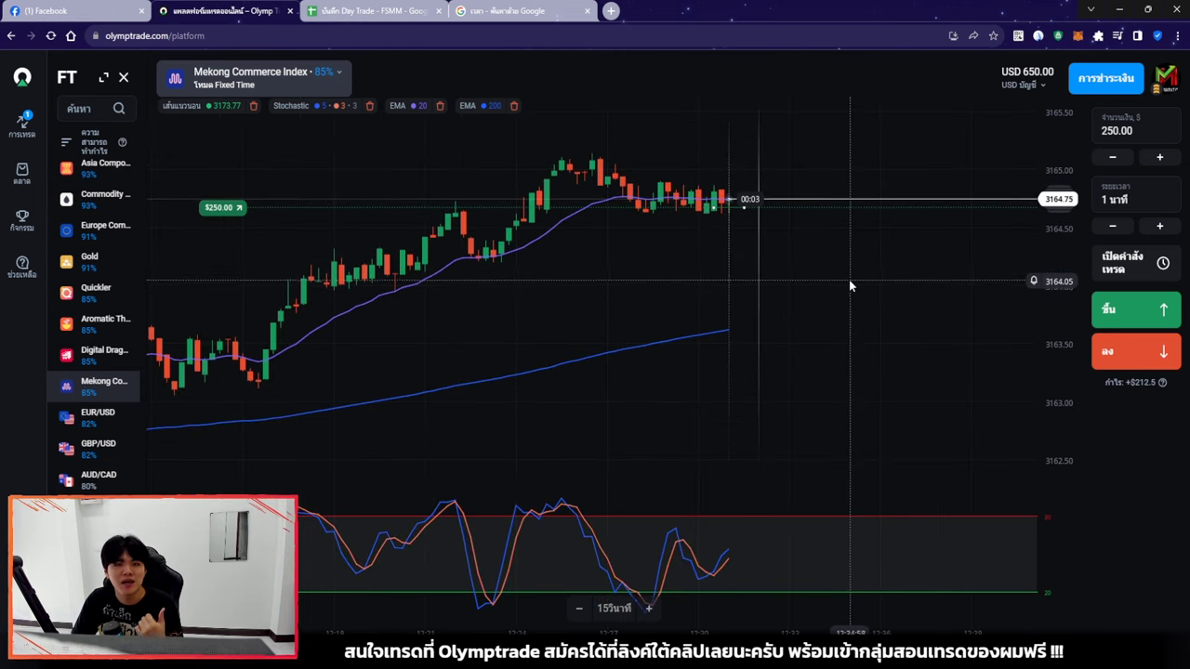
pyautogui.scroll(2, 852, 270)
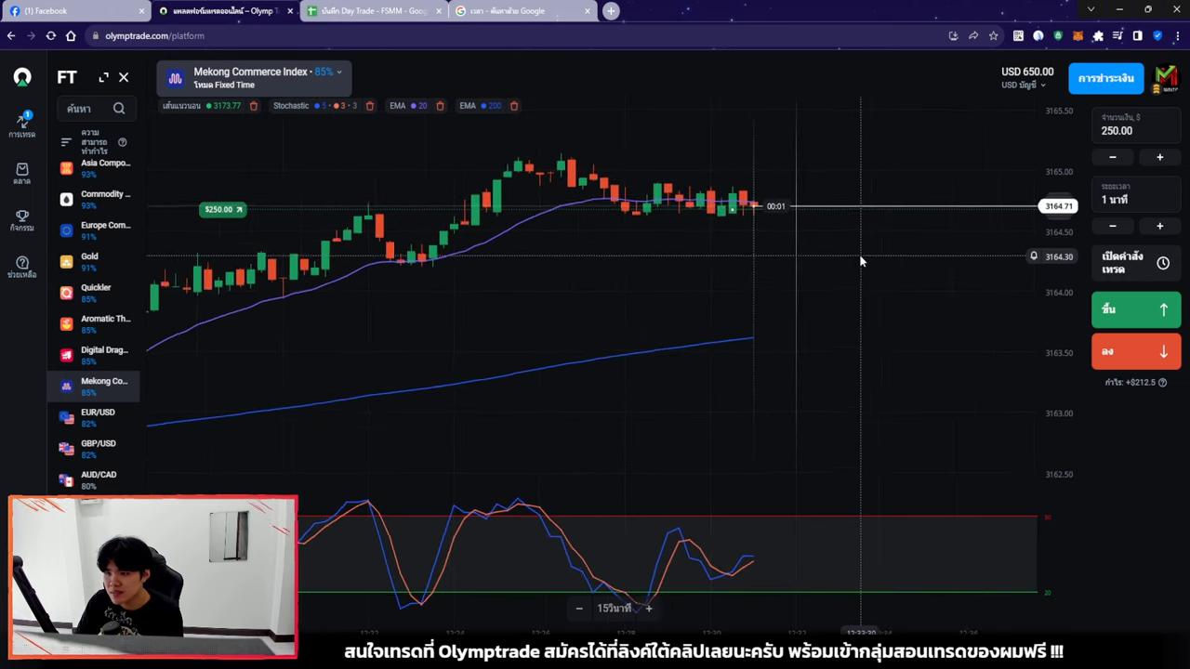
pyautogui.scroll(2, 830, 262)
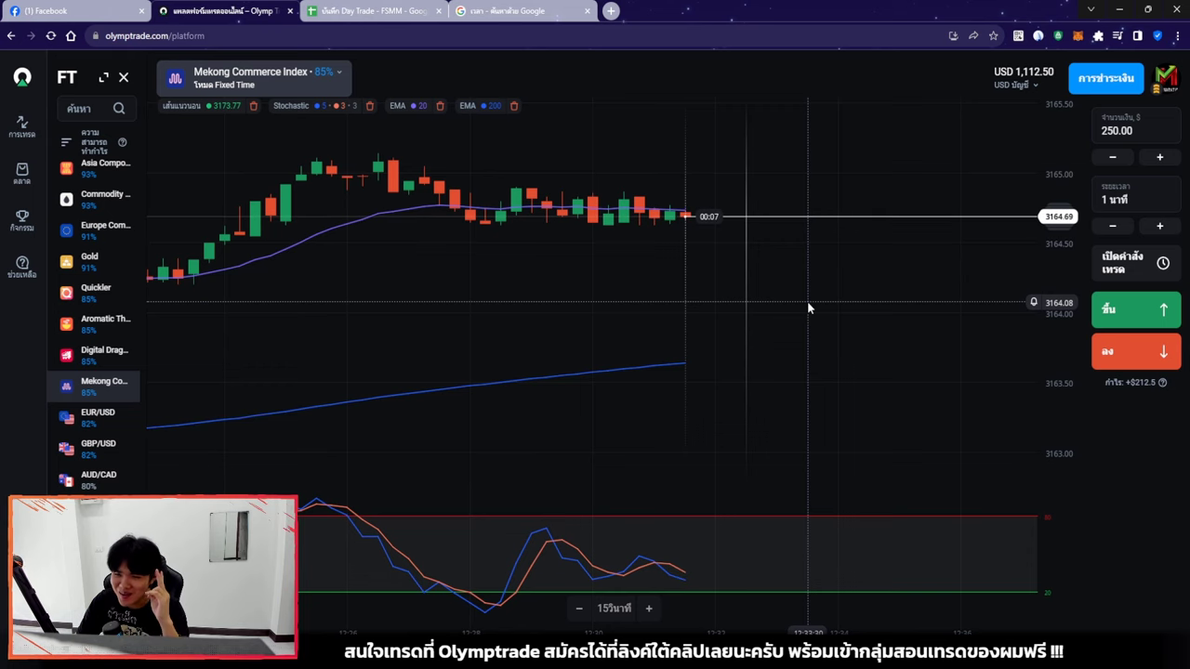
pyautogui.scroll(-5, 796, 297)
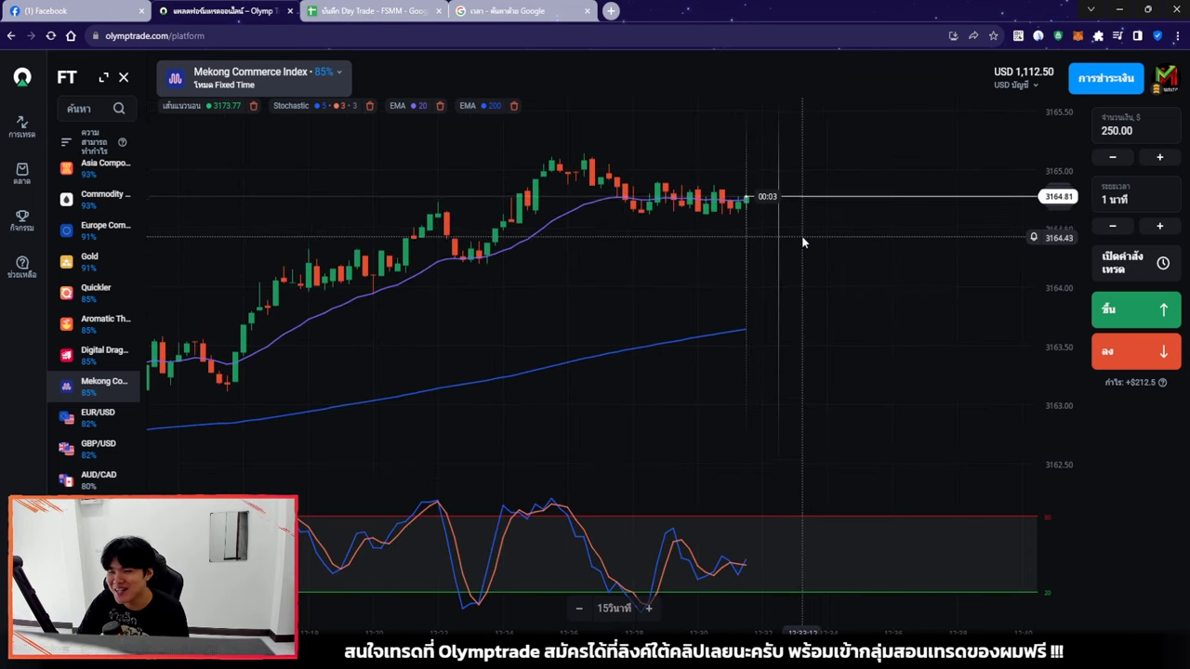
pyautogui.scroll(3, 797, 265)
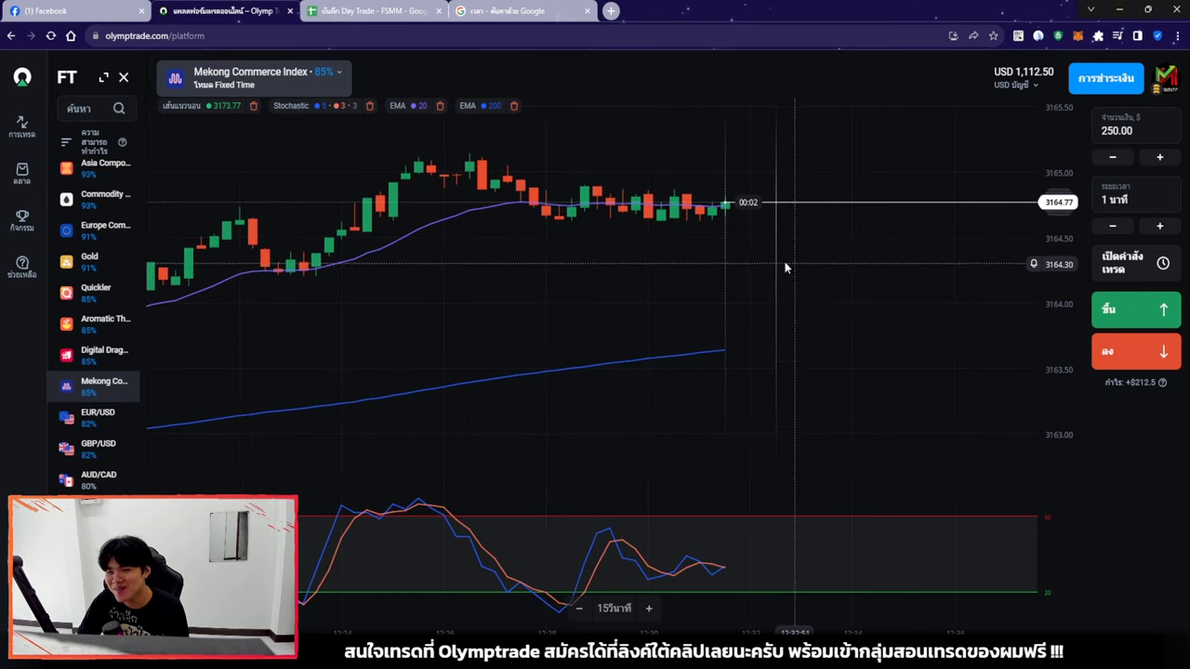
# Switch to the Day Trade spreadsheet and record an ROI of 85% for trade 2
pyautogui.click(371, 10)
pyautogui.scroll(-1, 547, 352)
pyautogui.hotkey('ctrl', 'shift', 'Tab')
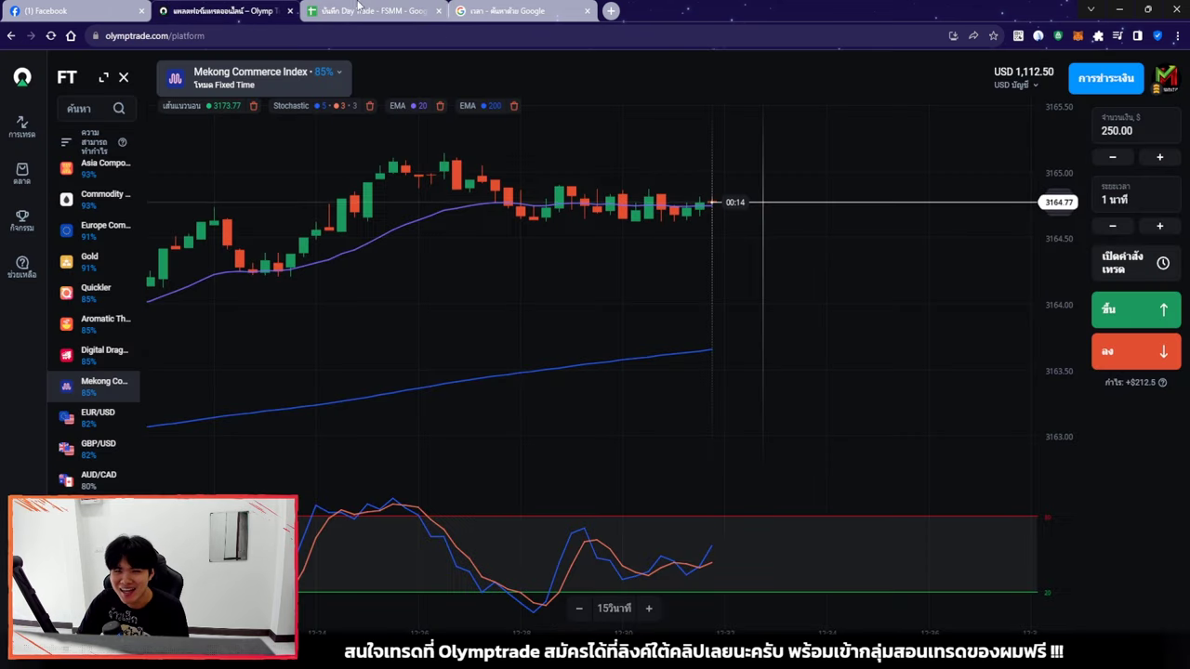
pyautogui.hotkey('ctrl', 'Tab')
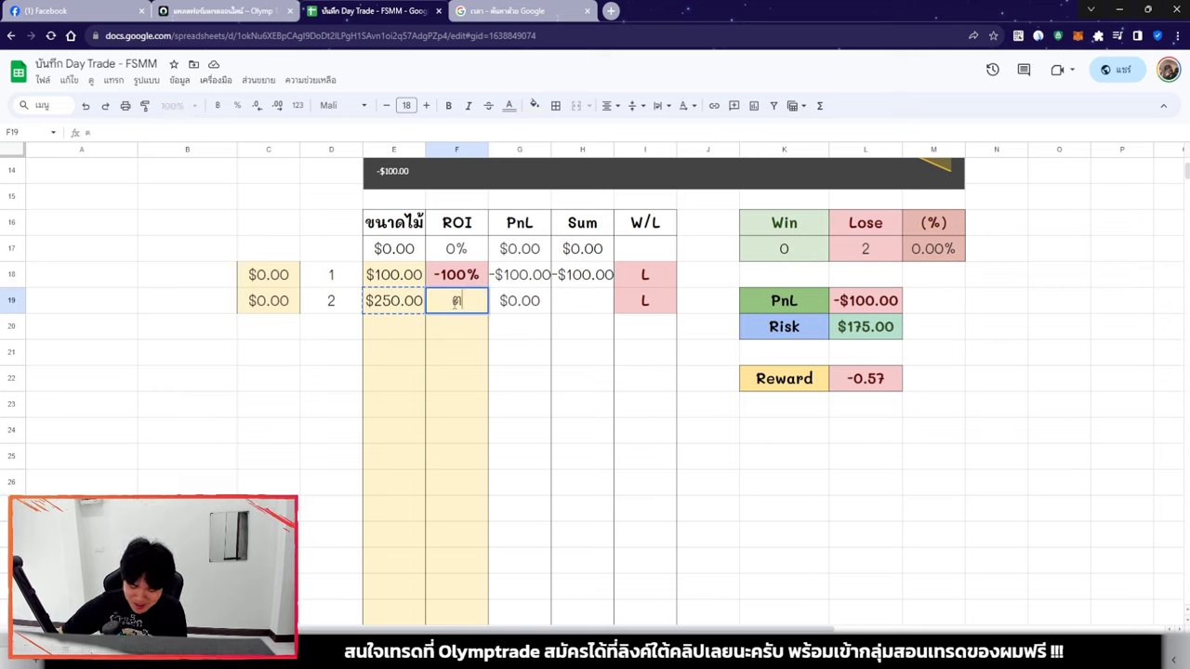
pyautogui.click(456, 310)
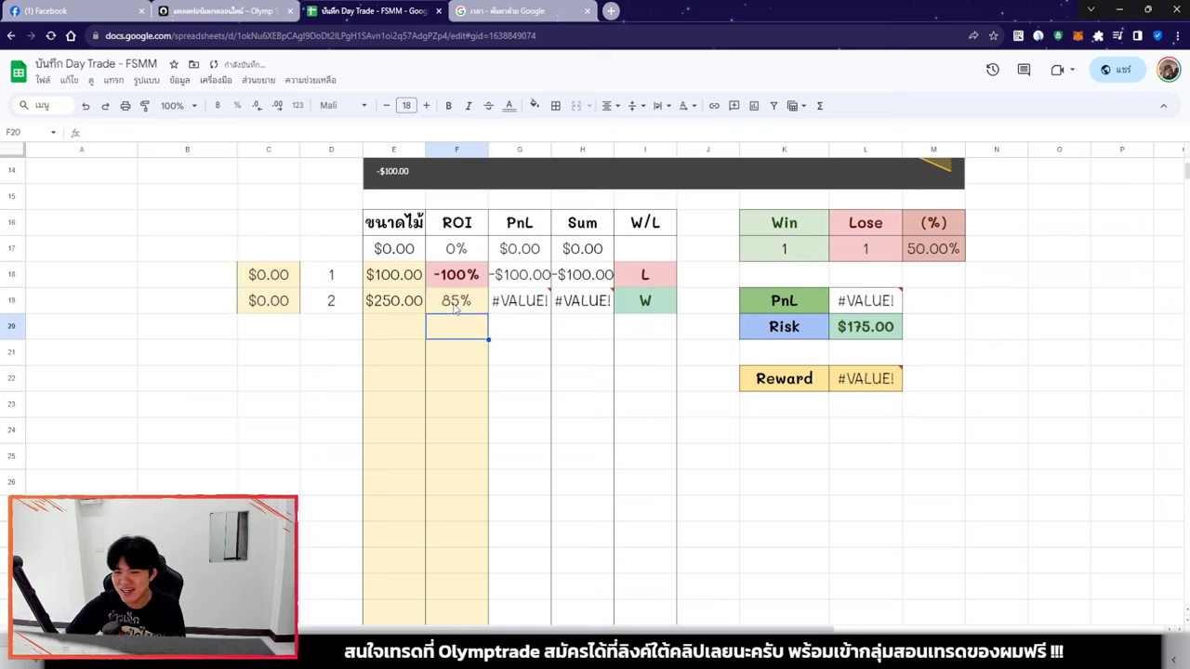
# Enter $100.00 as the size of trade 3, reusing the size of trade 1
pyautogui.click(396, 275)
pyautogui.write('$100.00')
pyautogui.click(456, 331)
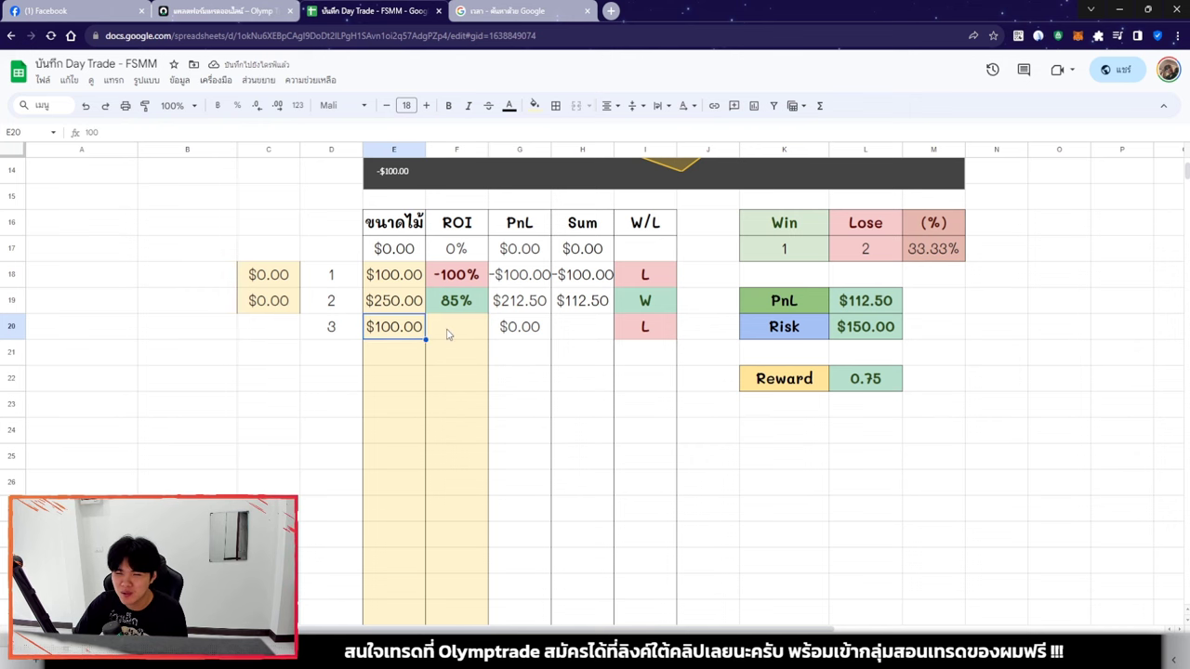
# Switch back to Olymp Trade, set the trade amount to 100 and open a one-minute up trade on the Mekong Commerce Index
pyautogui.click(233, 10)
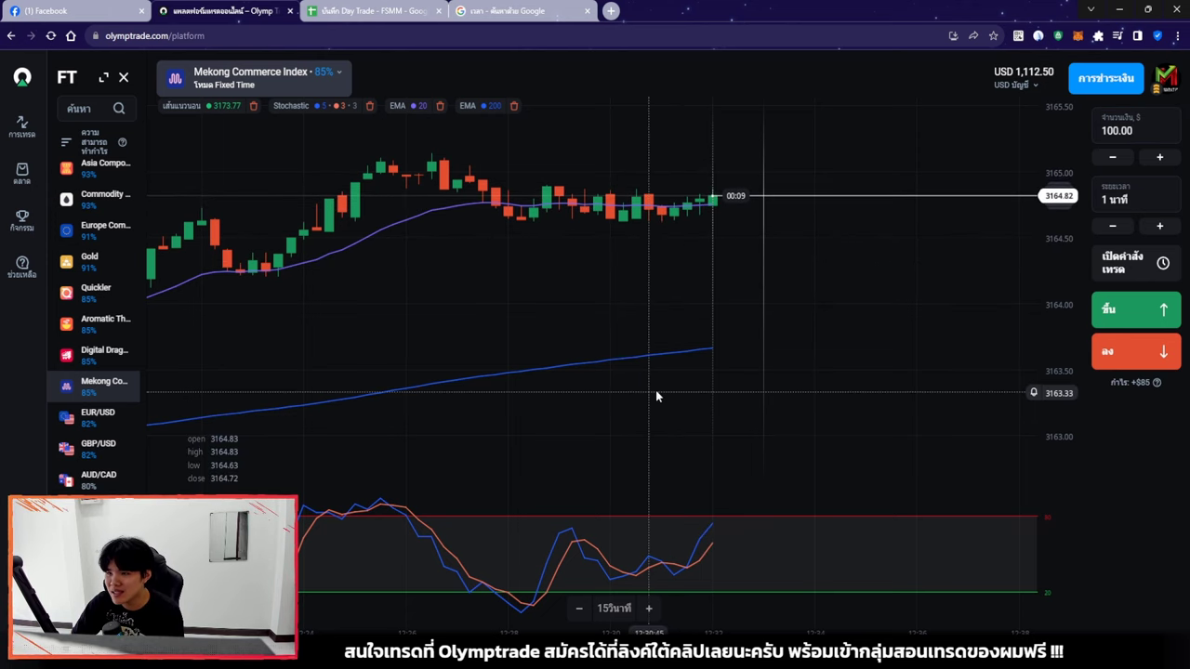
pyautogui.scroll(-2, 778, 396)
pyautogui.scroll(-2, 781, 391)
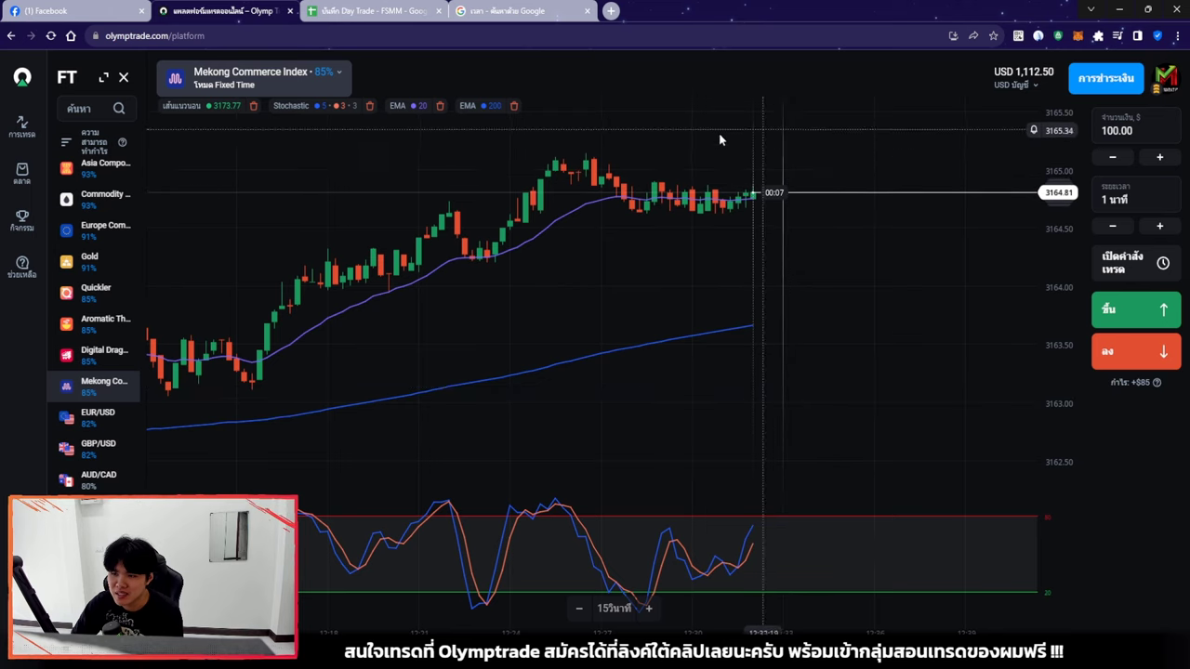
pyautogui.click(1121, 309)
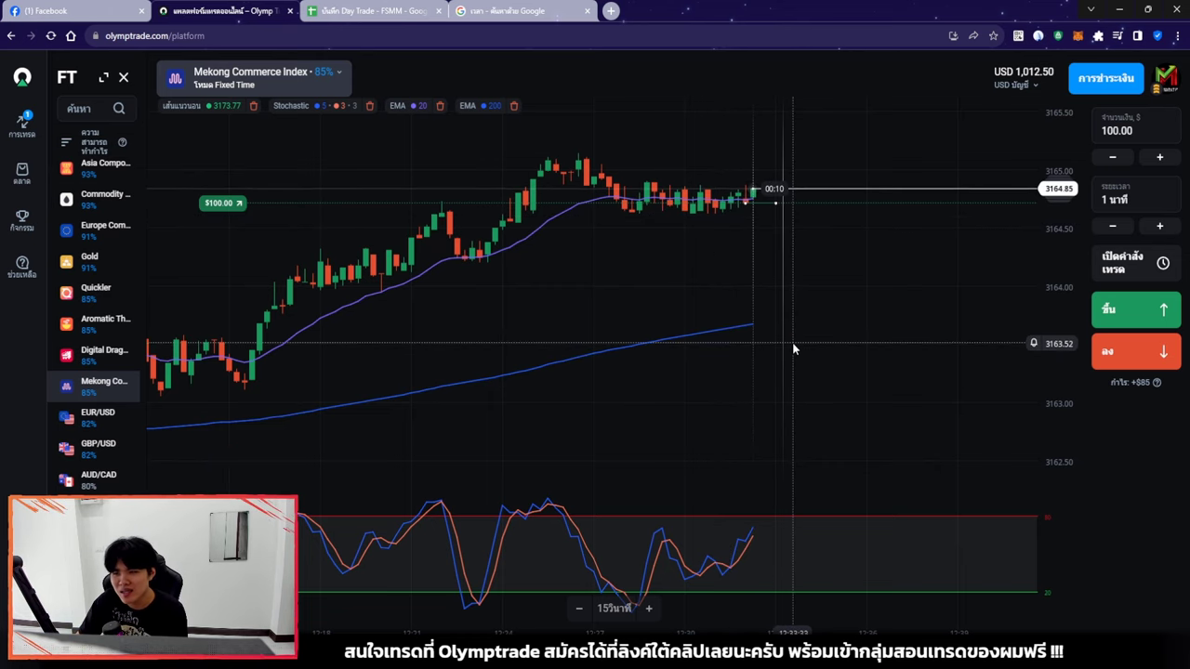
# Follow the open $100 up trade until it closes, and examine the latest candles, moving averages and Stochastic
pyautogui.scroll(2, 836, 344)
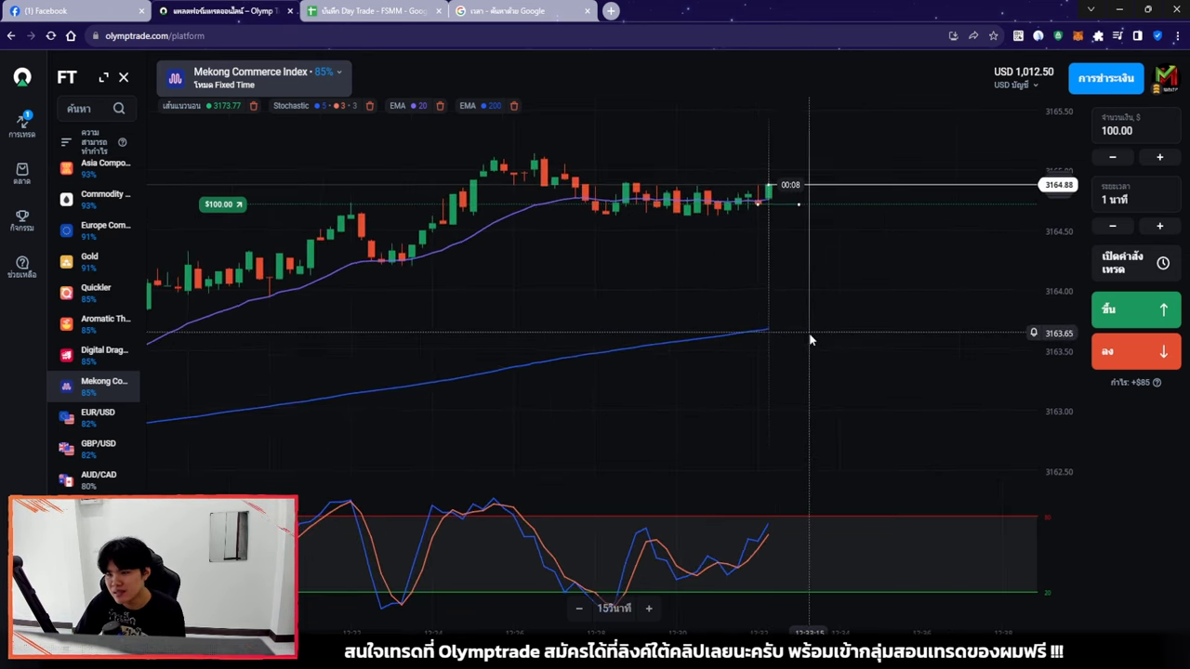
pyautogui.scroll(-2, 924, 365)
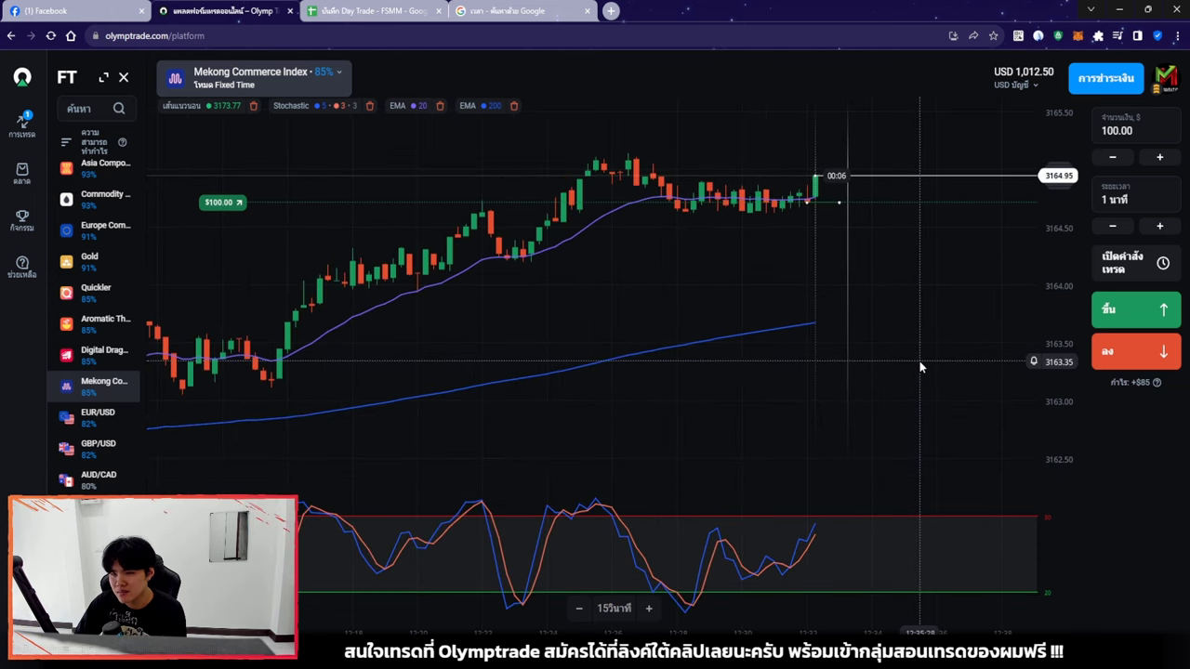
pyautogui.scroll(-1, 892, 363)
pyautogui.scroll(-3, 883, 369)
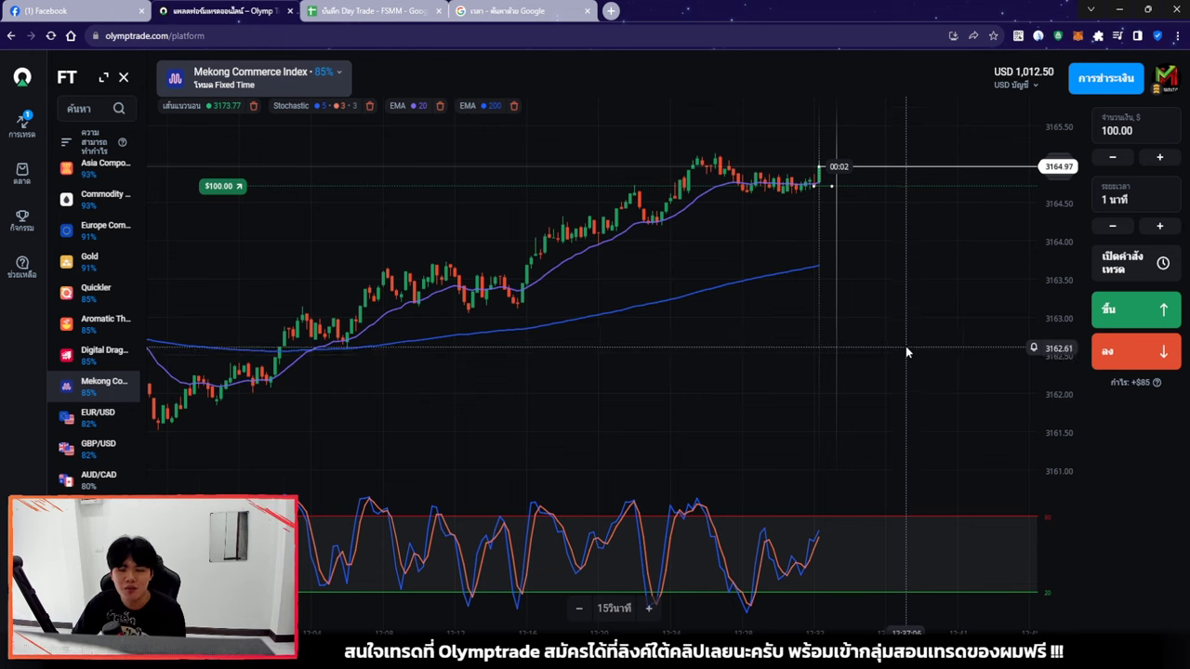
pyautogui.scroll(3, 906, 345)
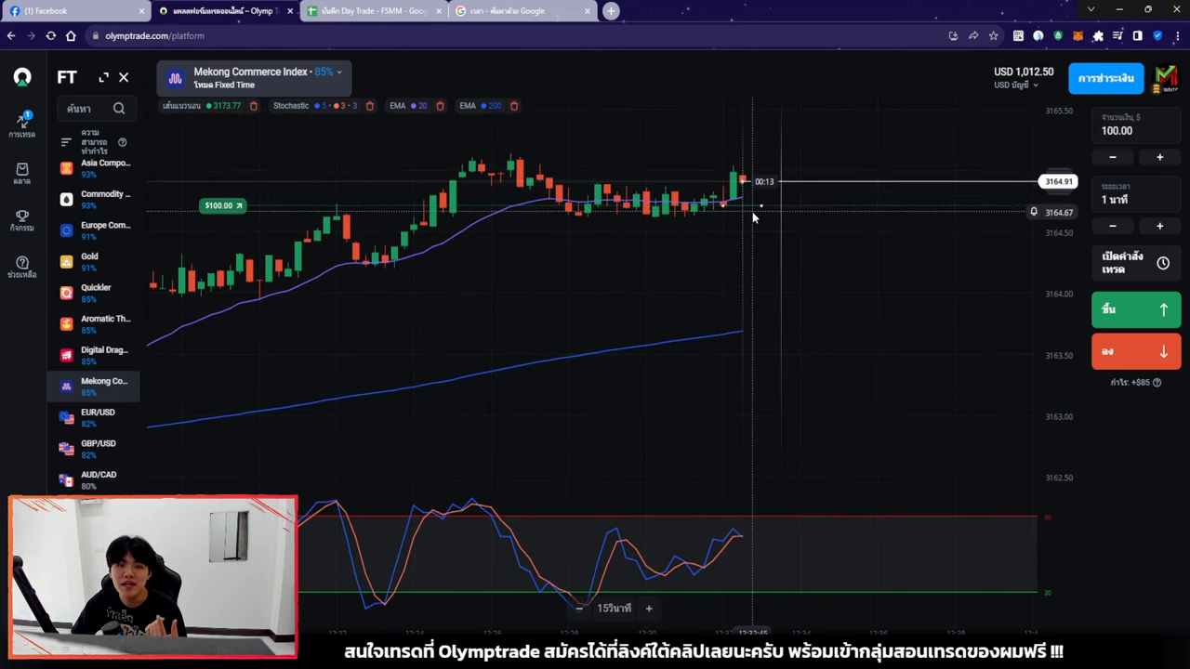
pyautogui.scroll(-2, 794, 362)
pyautogui.scroll(-6, 795, 363)
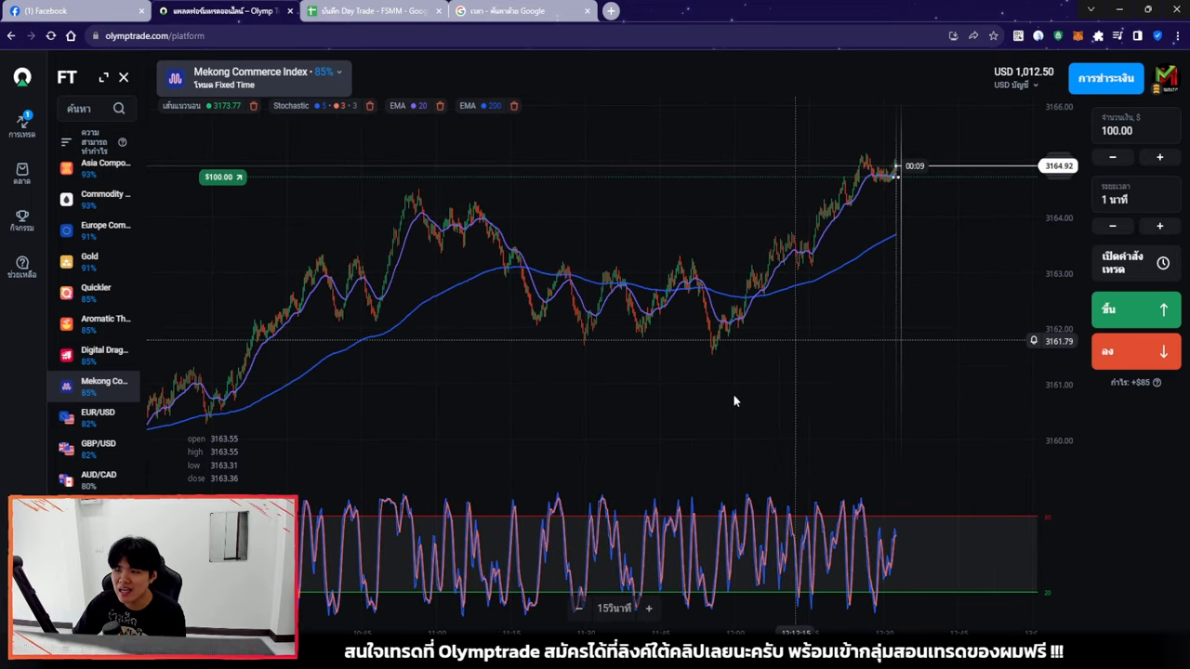
pyautogui.moveTo(536, 389); pyautogui.dragTo(591, 389)
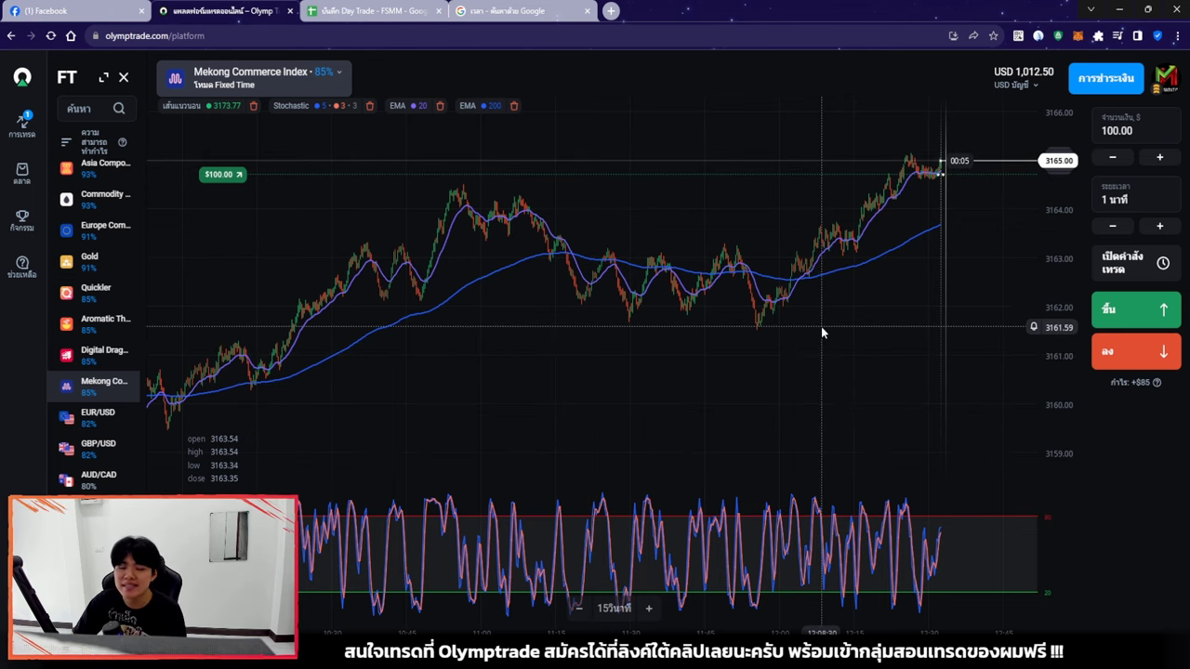
pyautogui.scroll(4, 958, 292)
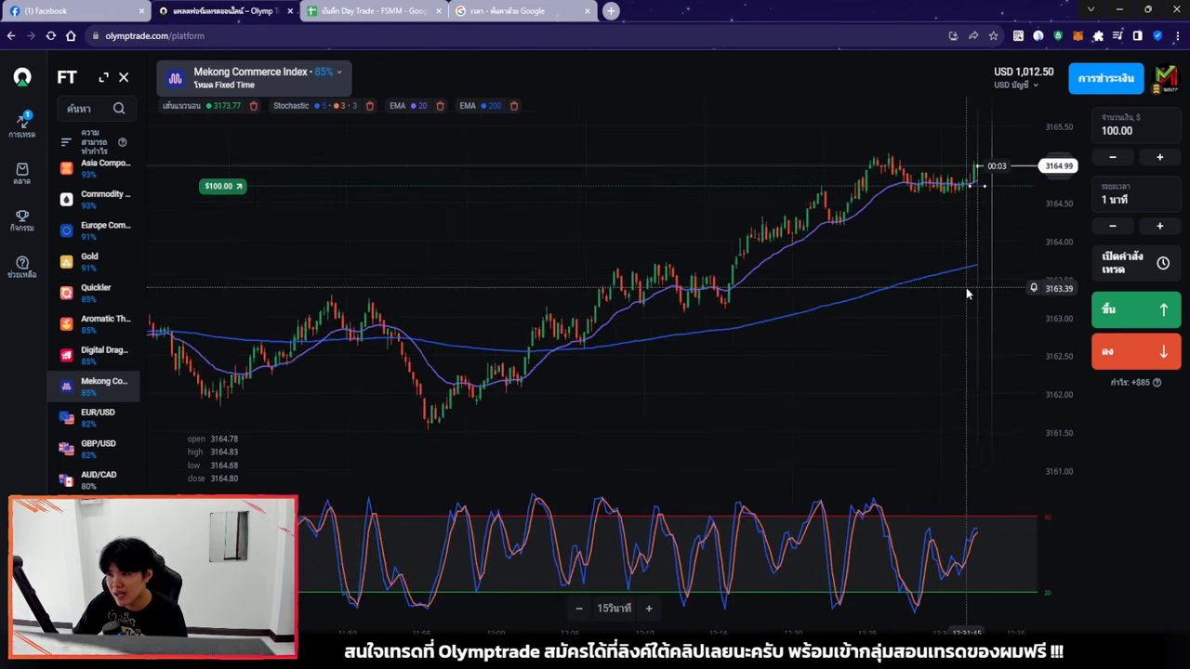
pyautogui.scroll(4, 967, 289)
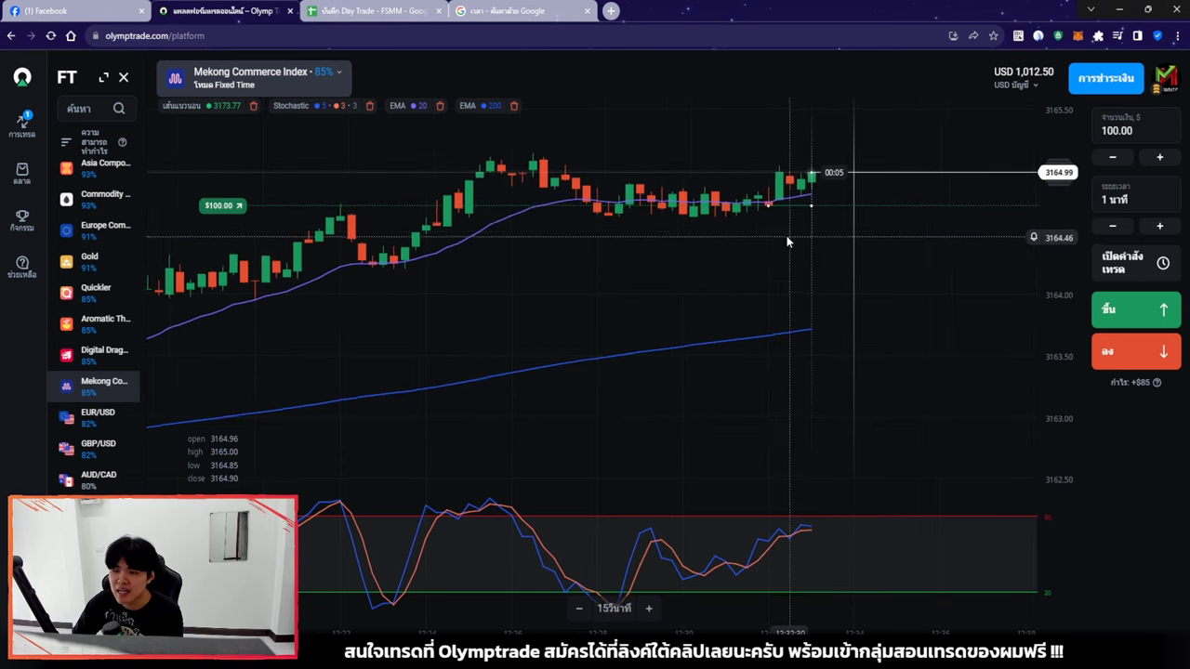
pyautogui.moveTo(786, 239); pyautogui.dragTo(751, 241)
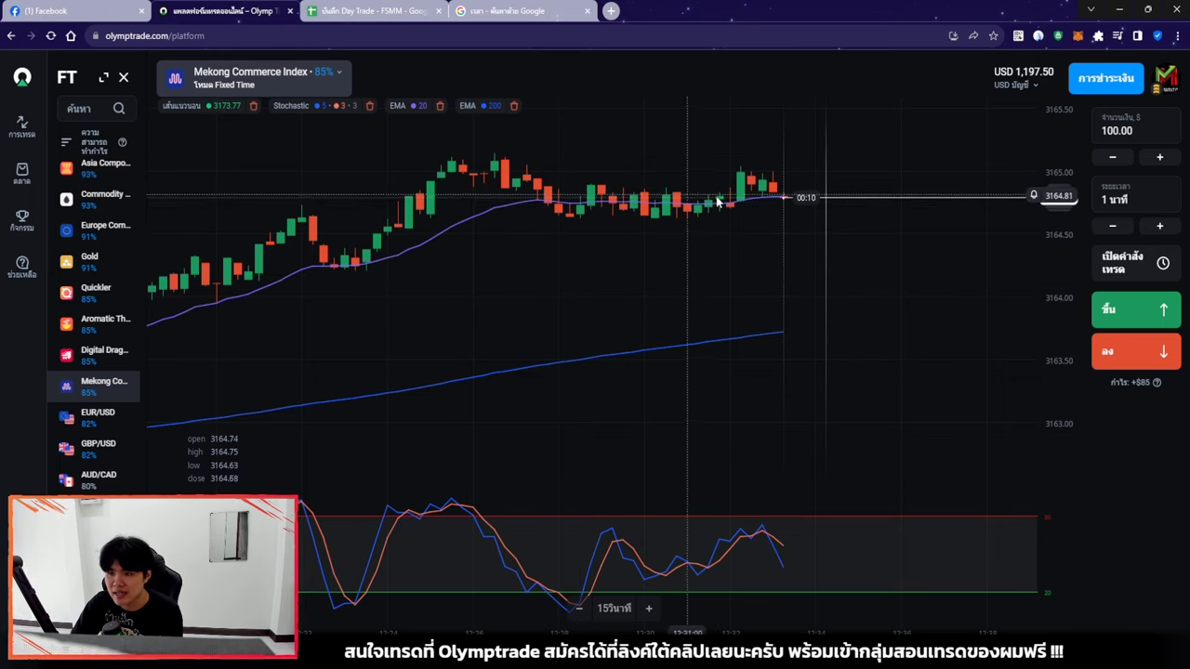
pyautogui.moveTo(779, 240); pyautogui.dragTo(750, 233)
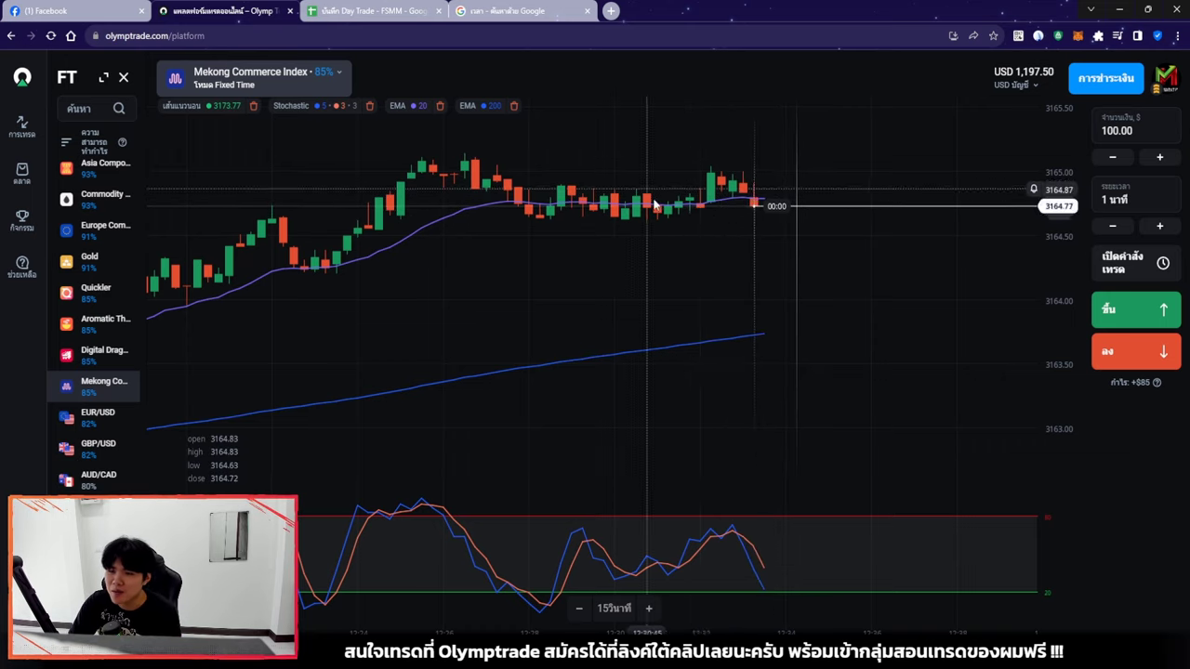
pyautogui.scroll(-3, 590, 212)
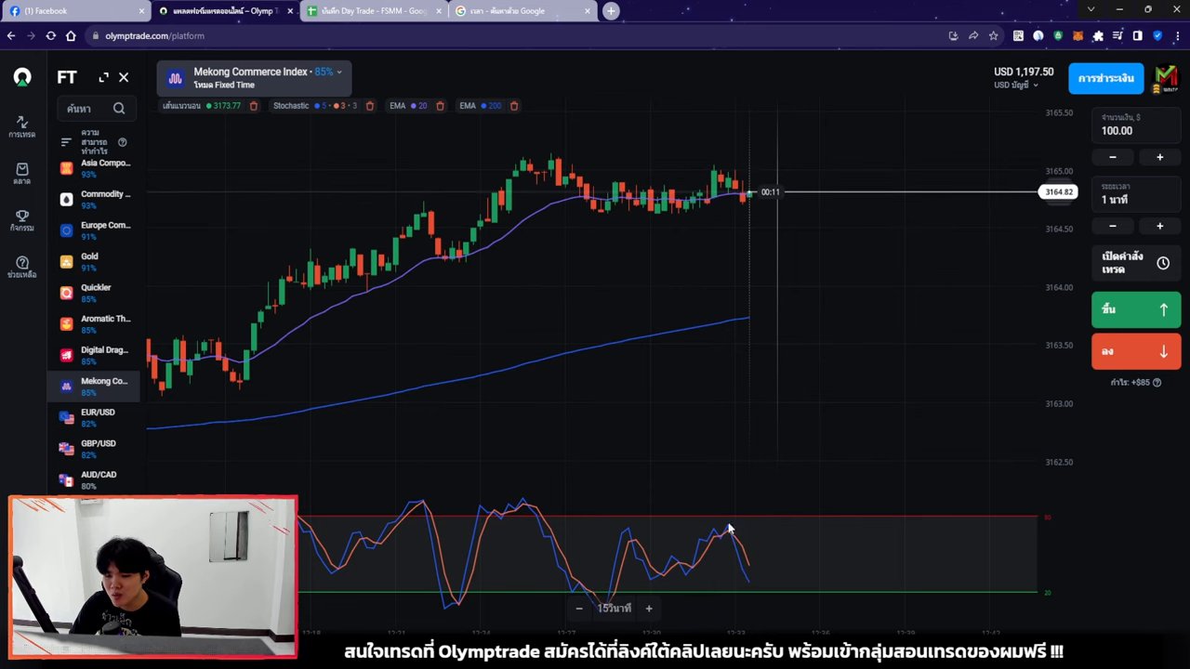
# Switch to the Day Trade spreadsheet, record an ROI of 85% for trade 3 and enter $100.00 as the size of trade 4
pyautogui.scroll(-3, 879, 317)
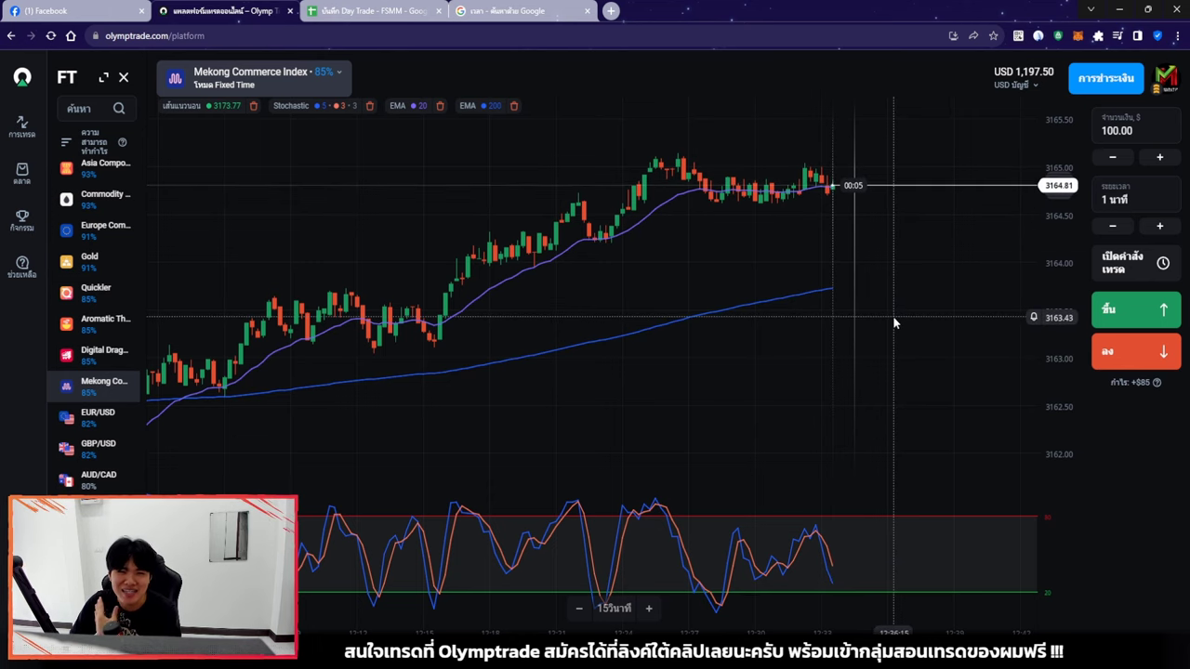
pyautogui.scroll(3, 892, 315)
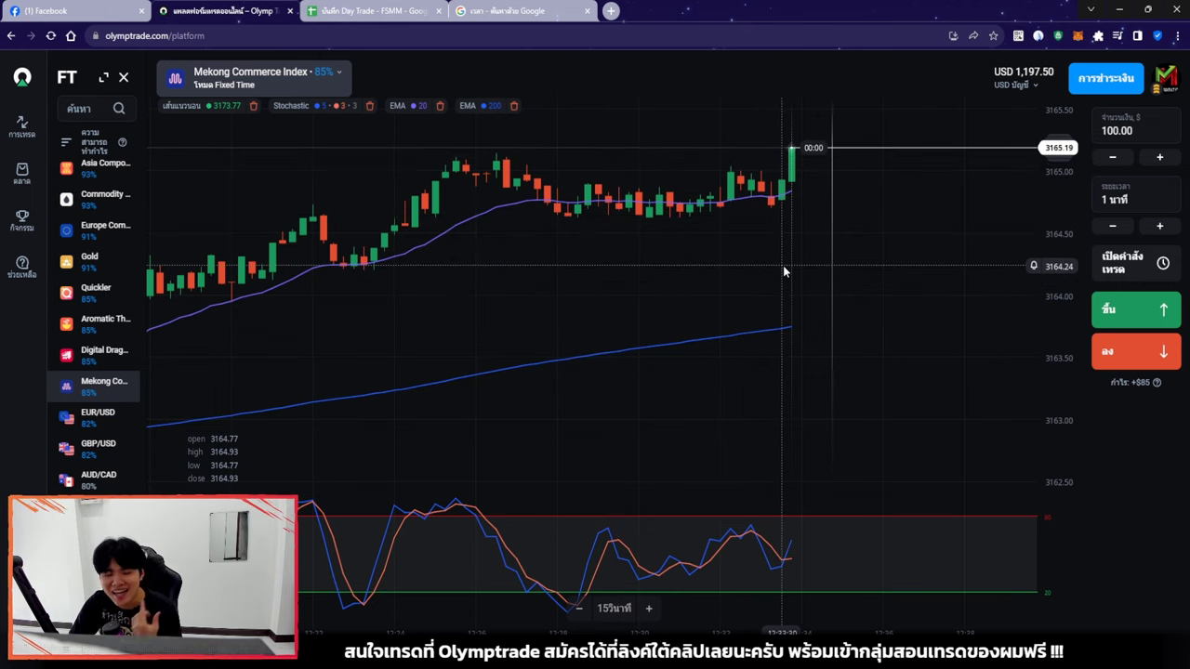
pyautogui.click(375, 12)
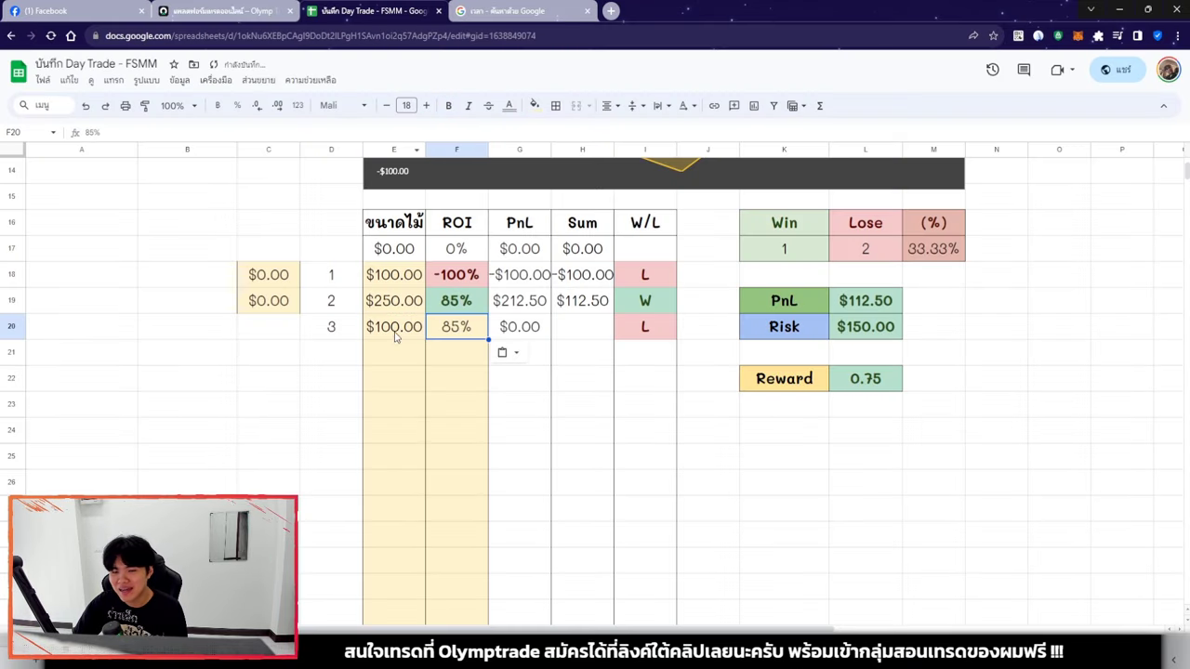
pyautogui.click(395, 336)
pyautogui.hotkey('ctrl', 'c')
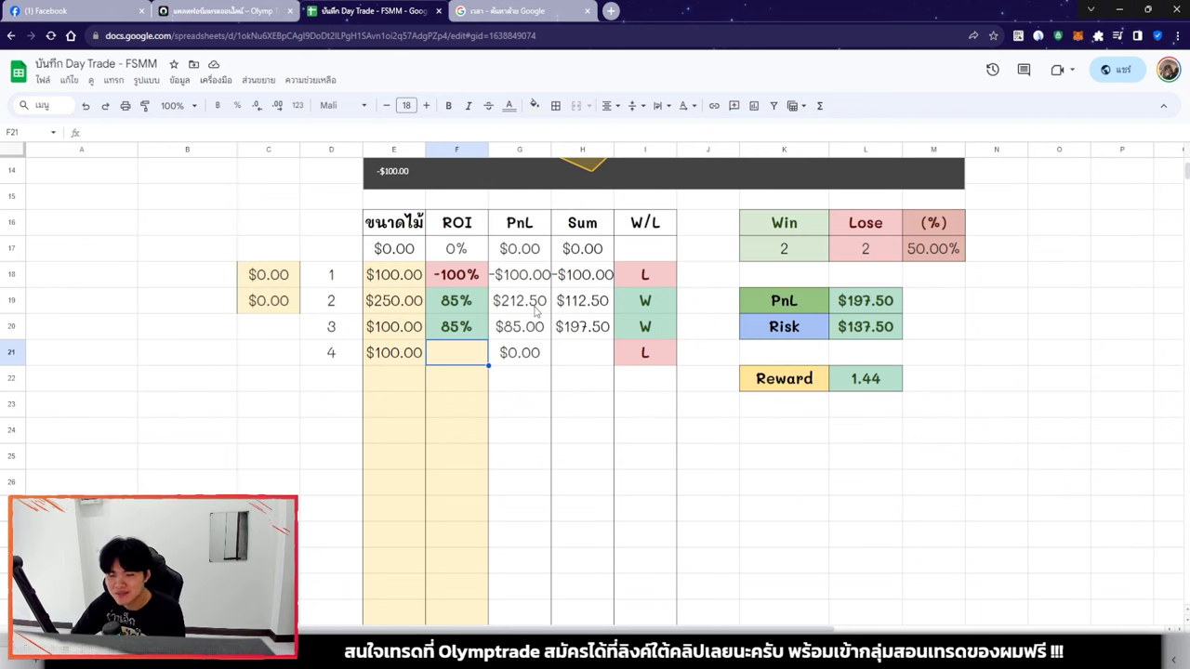
# Switch back to Olymp Trade and examine the Mekong Commerce Index trend, latest candles, moving averages and Stochastic
pyautogui.click(242, 12)
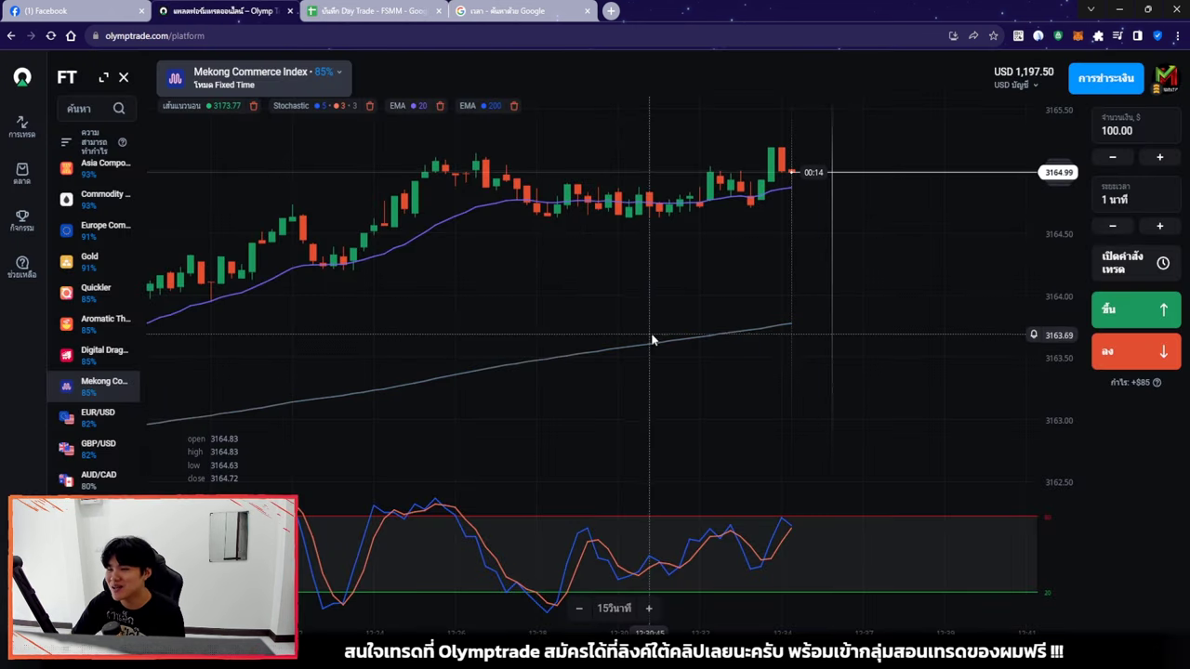
pyautogui.scroll(-3, 624, 370)
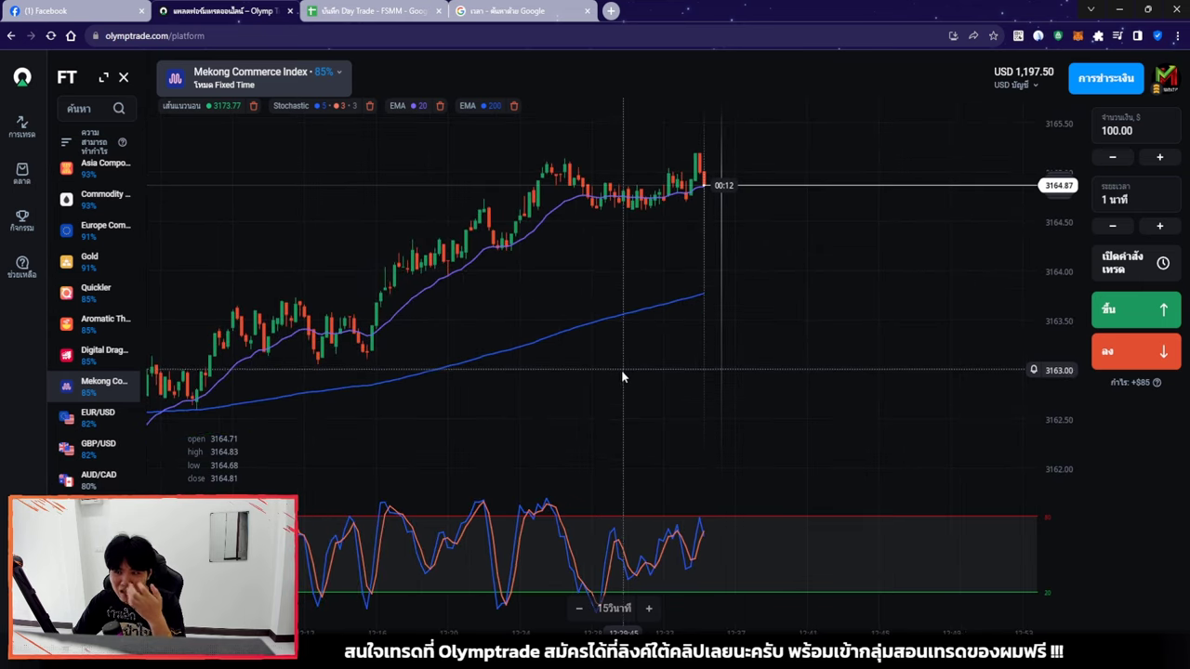
pyautogui.scroll(3, 632, 358)
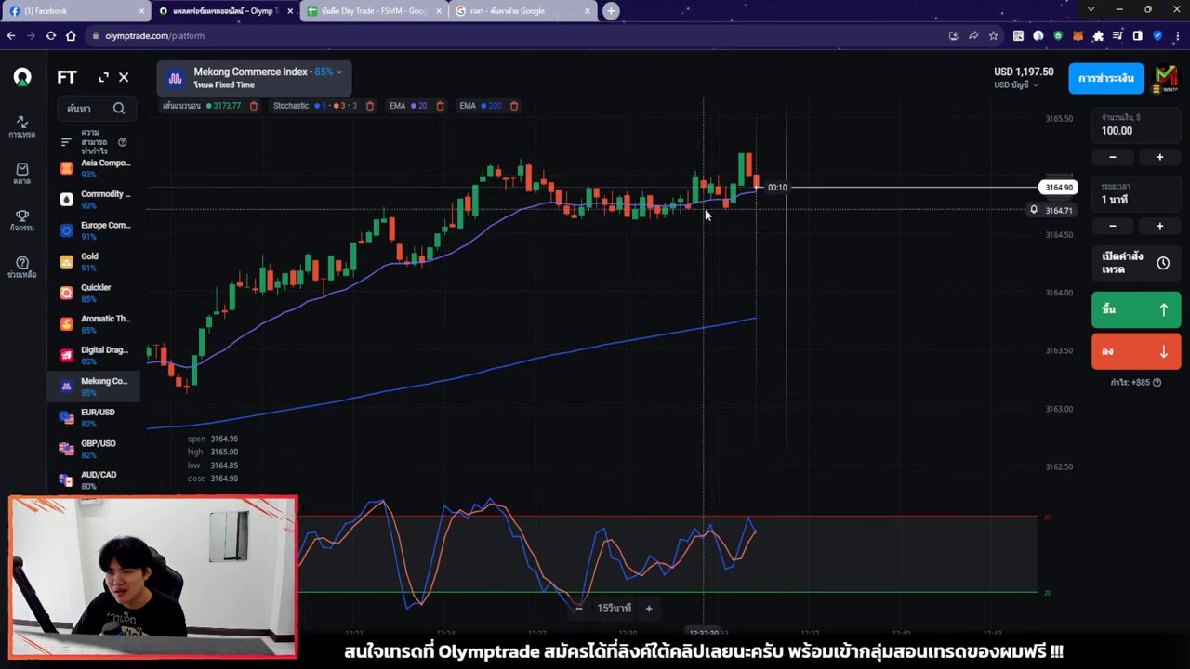
pyautogui.scroll(-2, 799, 175)
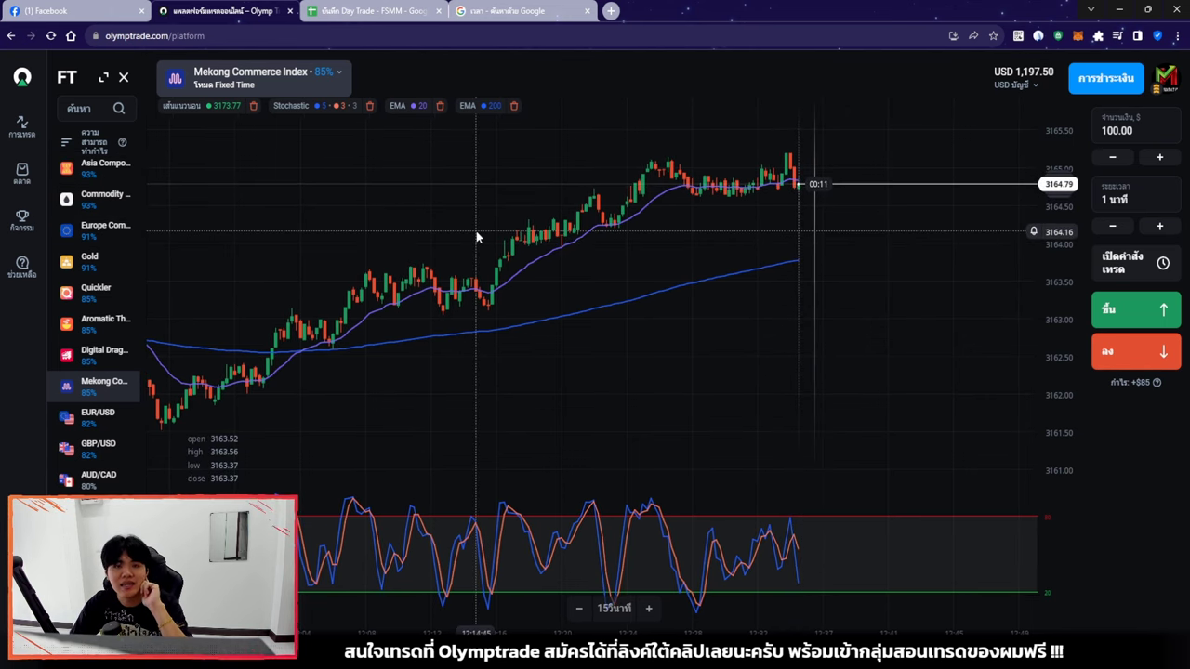
# Compare the charts of other assets, including the Commodity Composite Index and AUD/JPY, for a possible trade entry
pyautogui.click(104, 225)
pyautogui.click(104, 382)
pyautogui.click(106, 418)
pyautogui.click(104, 194)
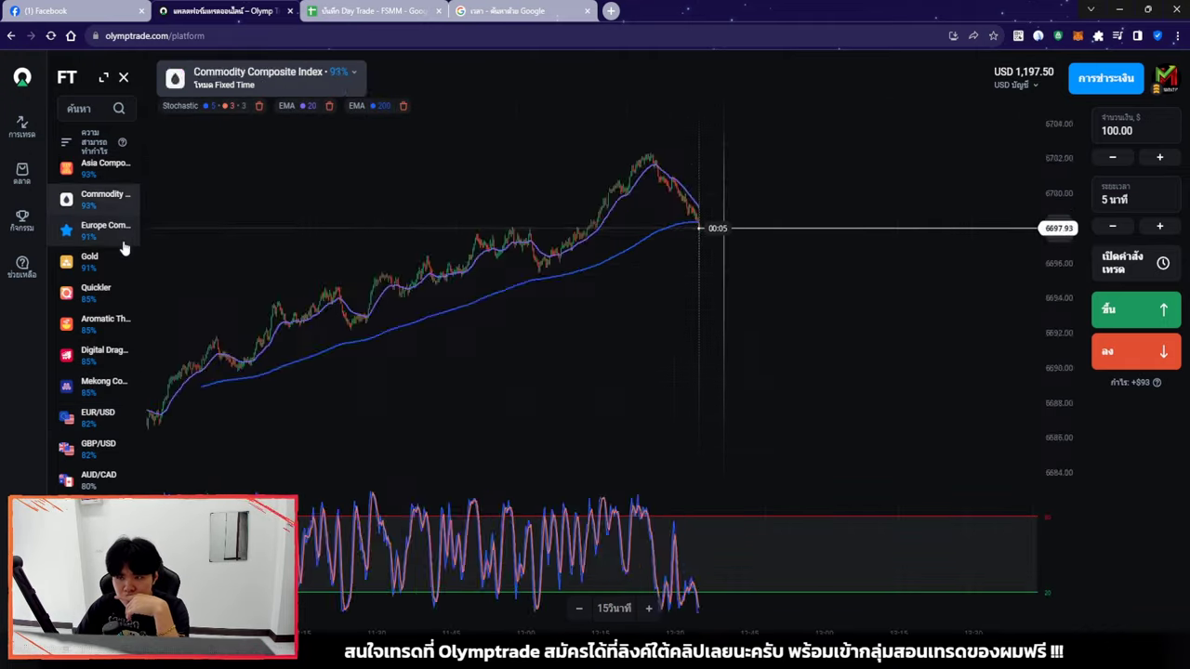
pyautogui.click(104, 349)
pyautogui.click(98, 474)
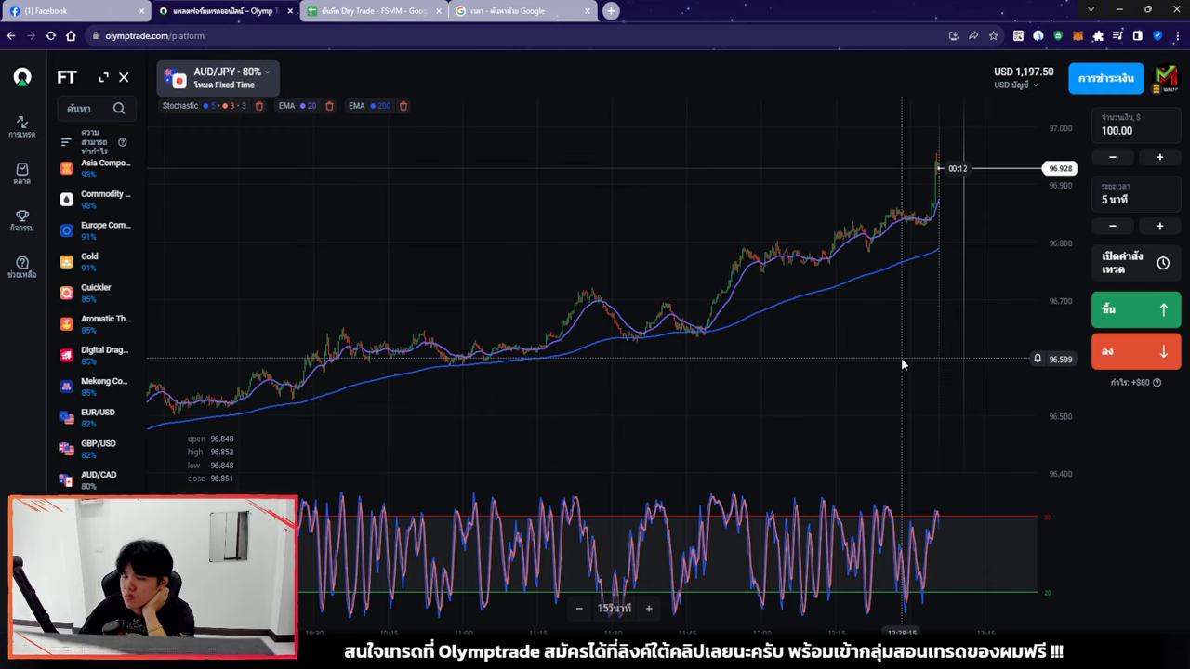
pyautogui.scroll(5, 901, 358)
pyautogui.scroll(4, 903, 358)
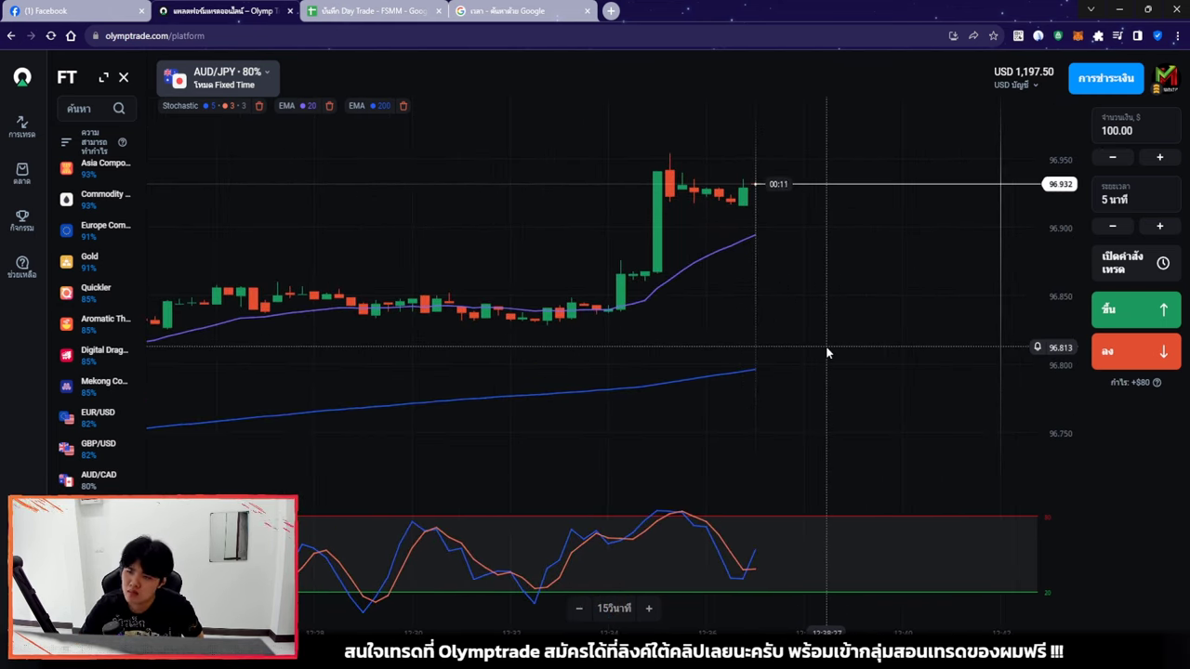
# Open a five-minute down trade of $100 on EUR/USD
pyautogui.click(123, 229)
pyautogui.click(121, 418)
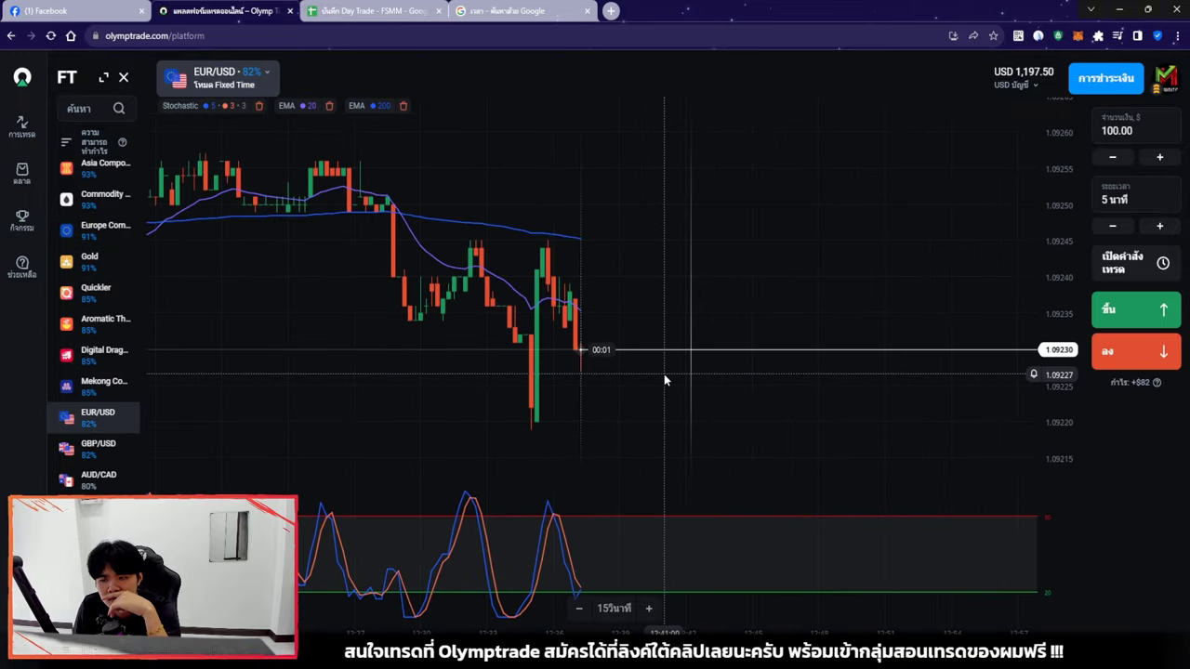
pyautogui.click(1134, 352)
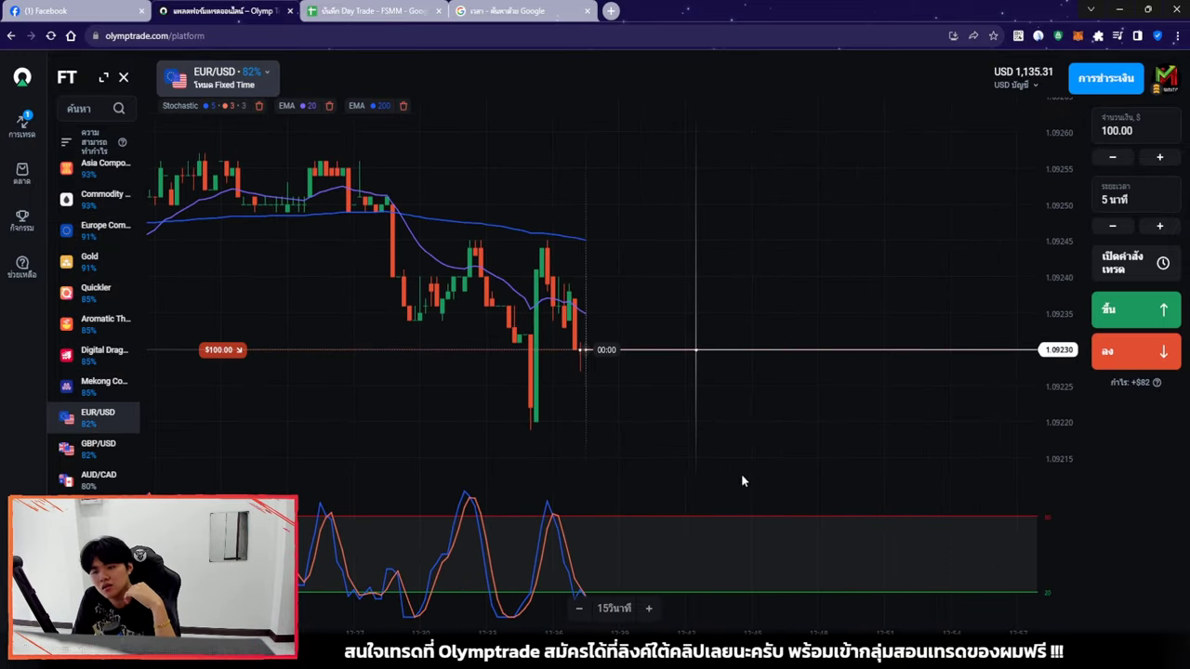
# Follow the open EUR/USD down trade against the recent and longer-term trend, and check the trade 4 row in the Day Trade spreadsheet
pyautogui.scroll(-2, 753, 428)
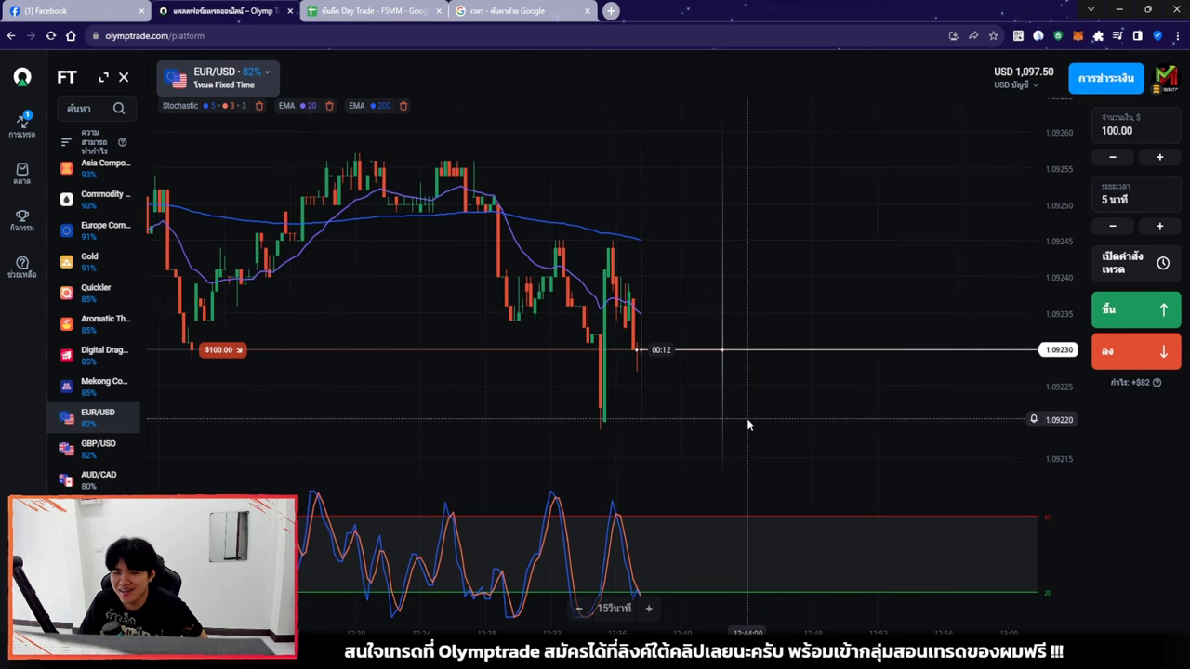
pyautogui.scroll(3, 746, 420)
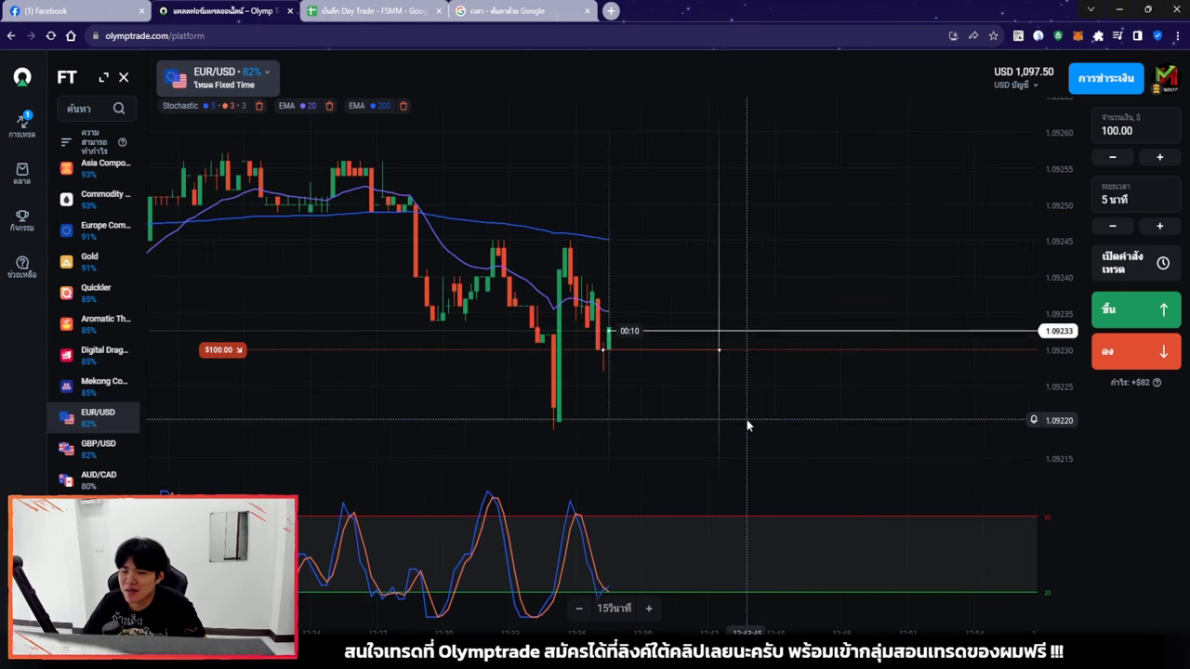
pyautogui.click(369, 11)
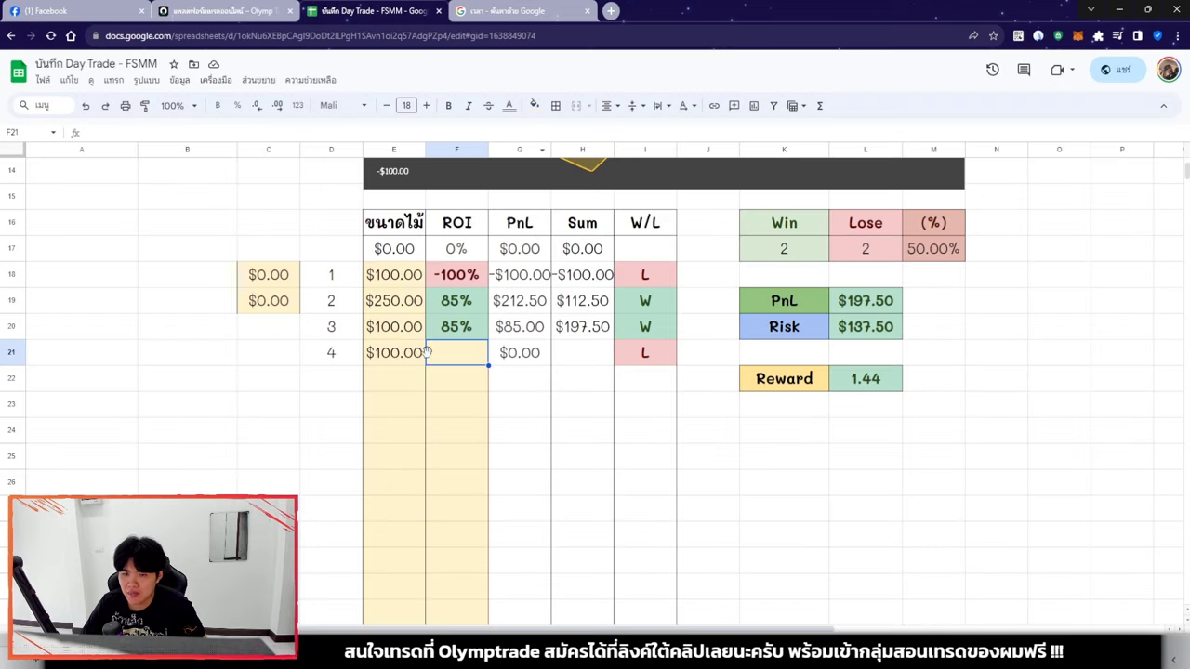
pyautogui.click(239, 7)
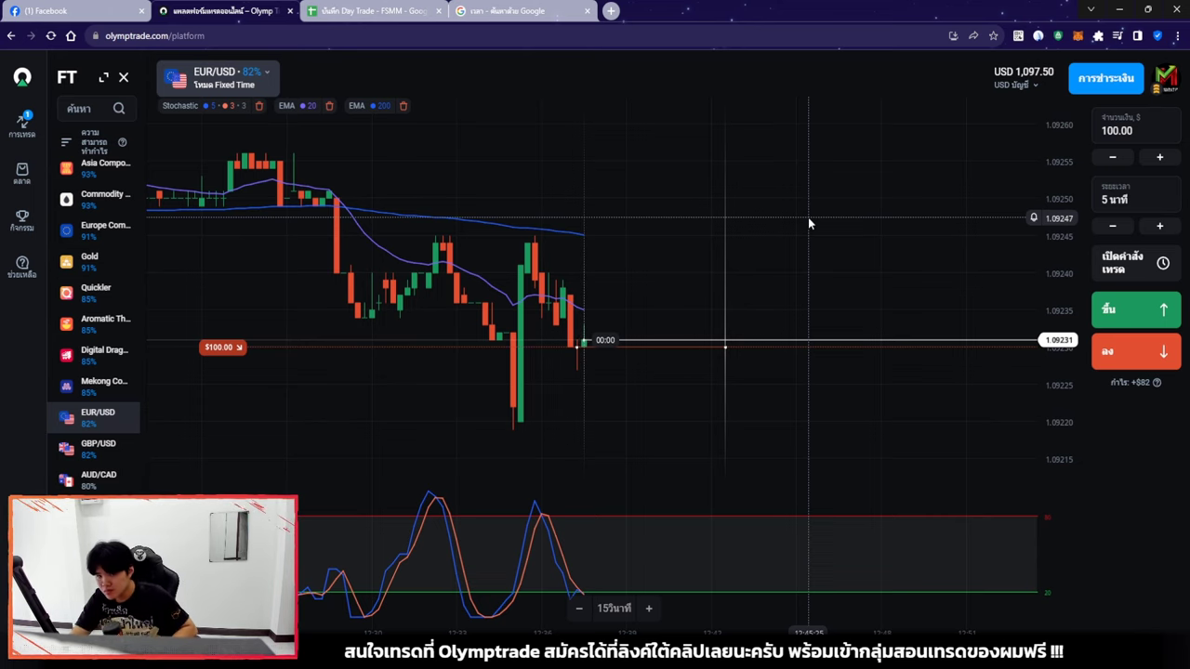
pyautogui.scroll(-3, 907, 302)
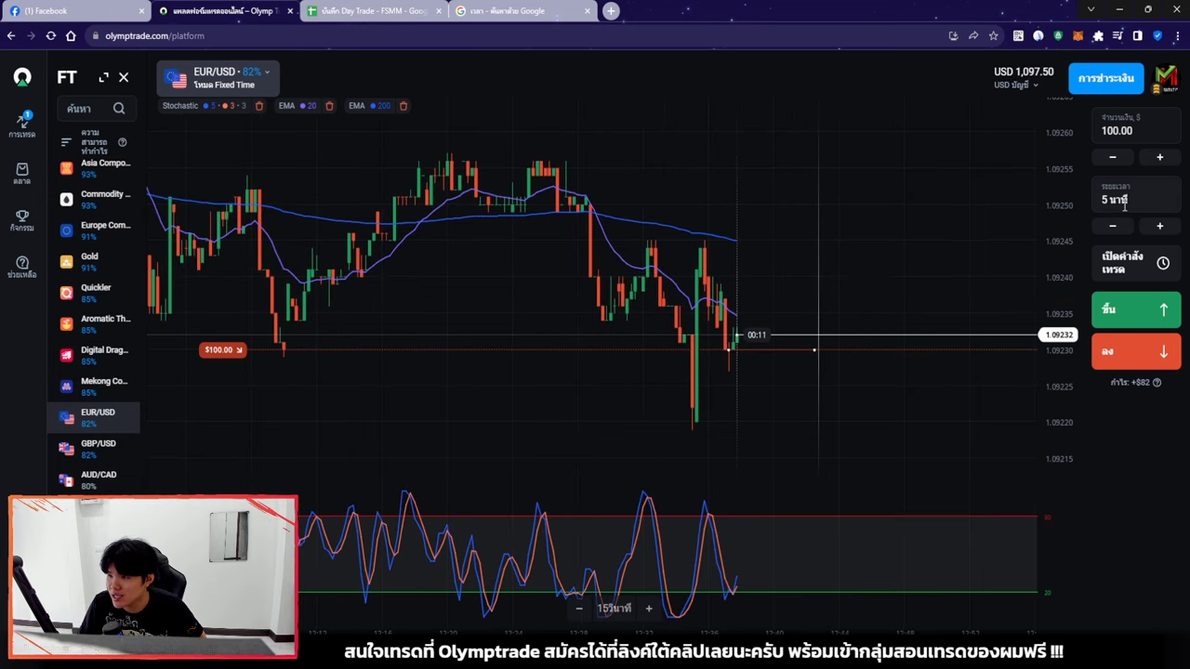
pyautogui.scroll(-5, 900, 247)
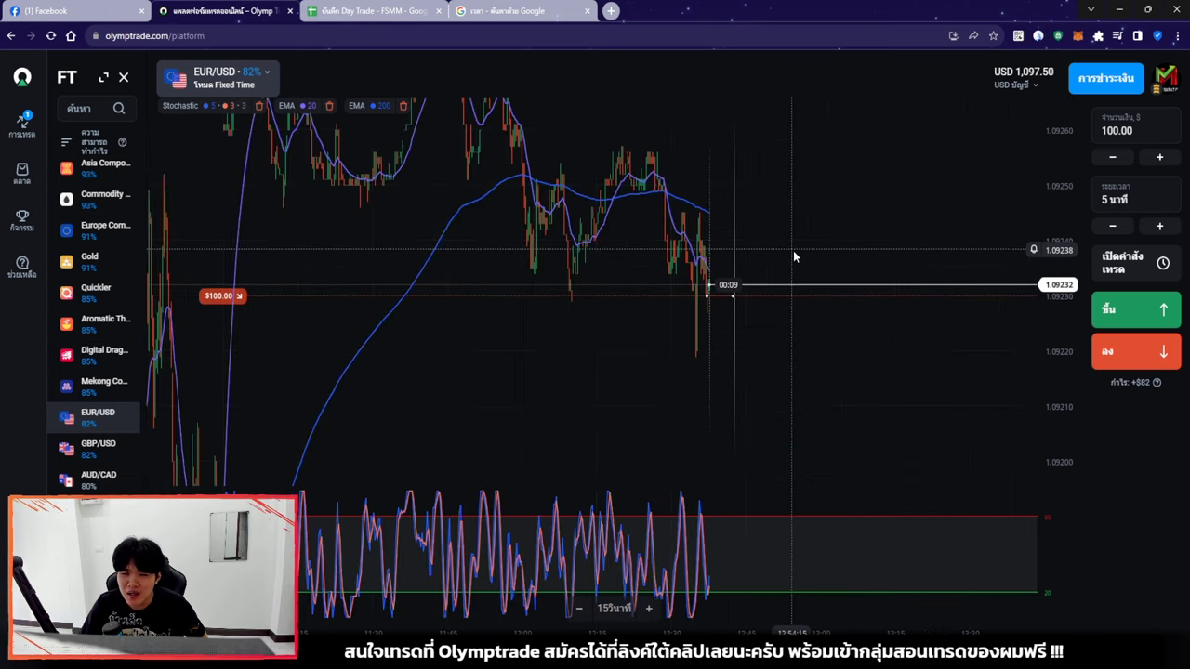
pyautogui.click(371, 11)
pyautogui.click(223, 11)
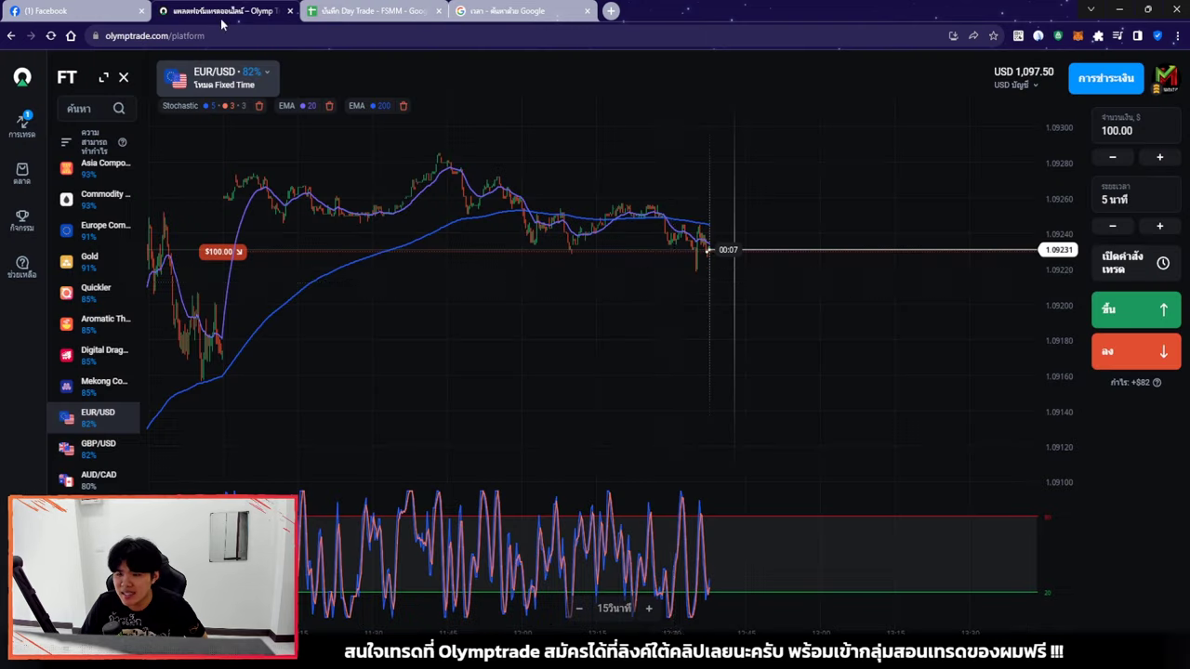
# Sketch a rectangle around the EUR/USD sideways range and two down-sloping arrows after it, and clear the drawings
pyautogui.scroll(5, 756, 298)
pyautogui.scroll(2, 756, 298)
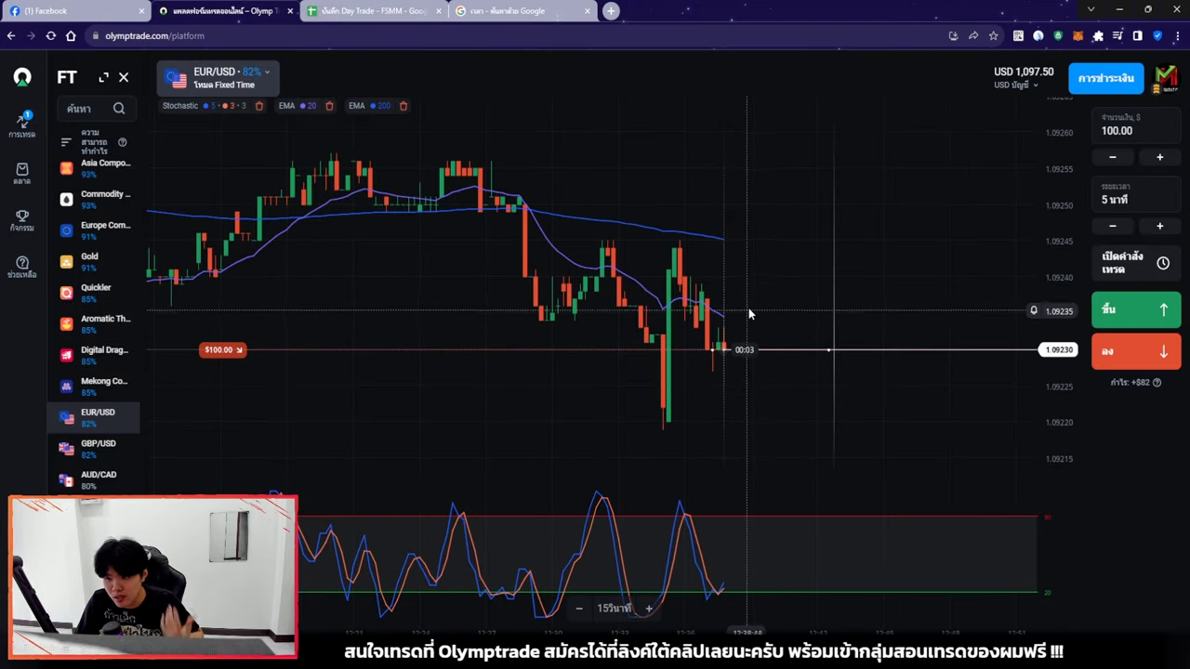
pyautogui.scroll(-8, 772, 279)
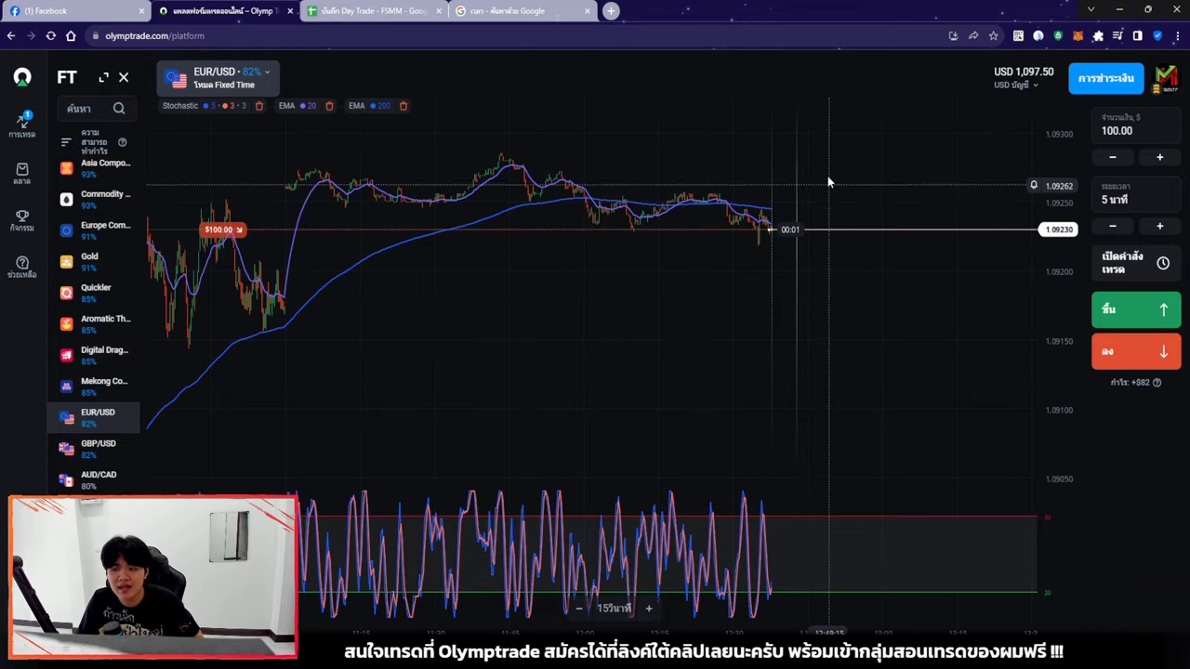
pyautogui.scroll(5, 874, 190)
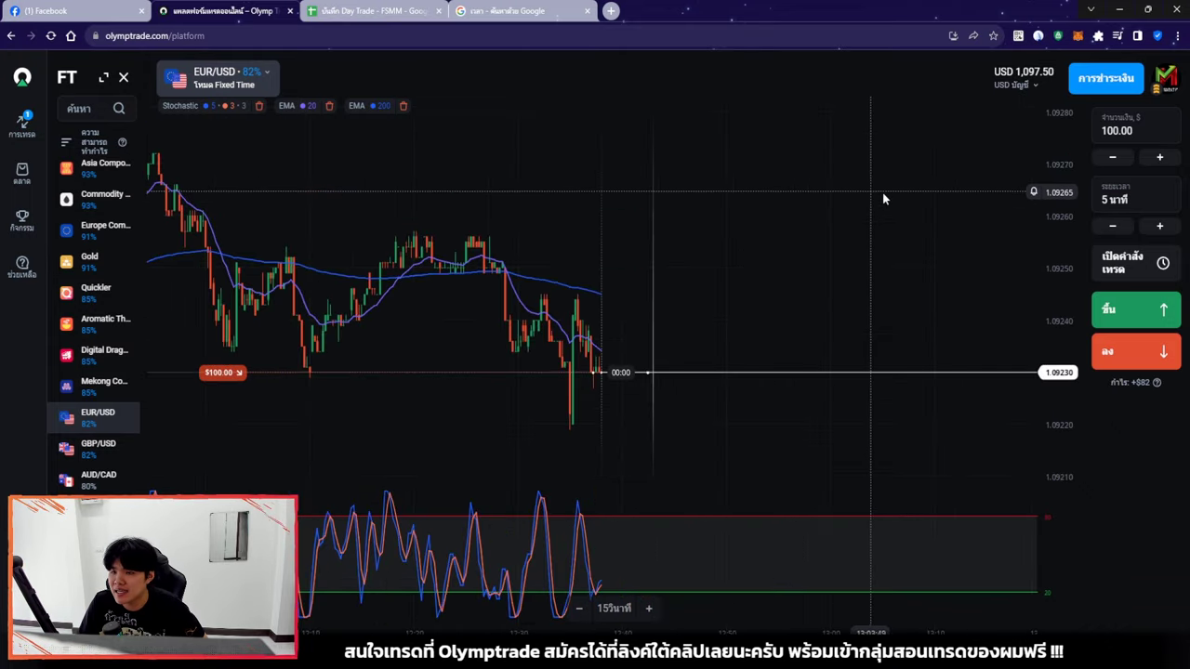
pyautogui.scroll(-5, 883, 198)
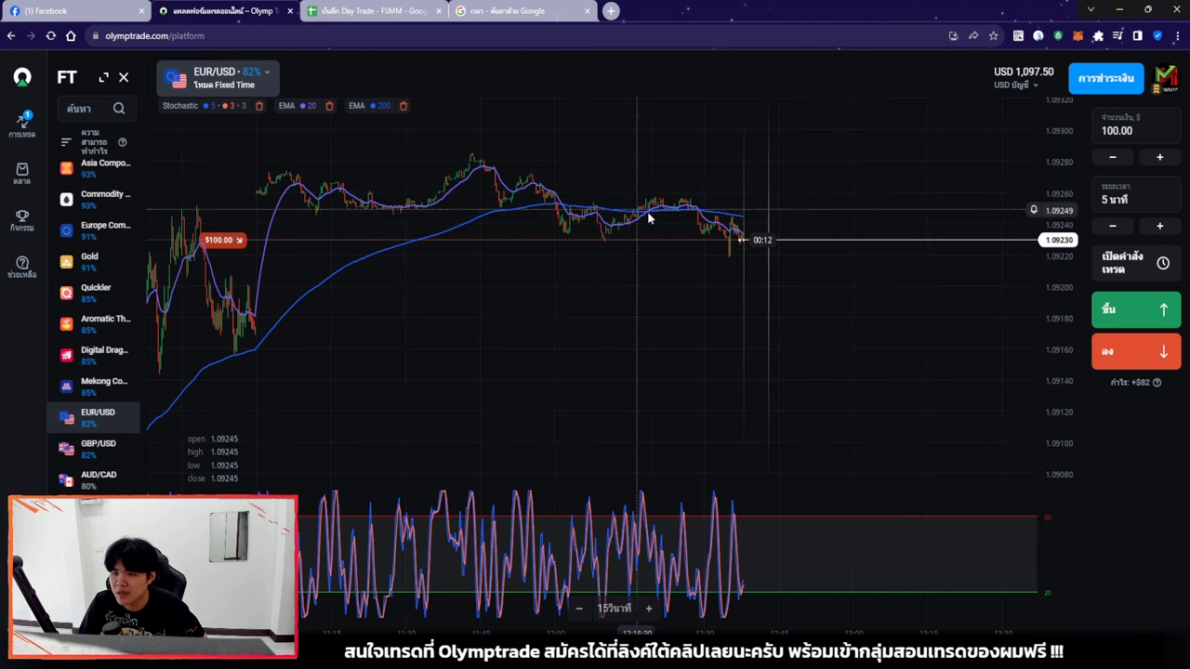
pyautogui.moveTo(649, 218); pyautogui.dragTo(695, 211)
pyautogui.click(874, 108)
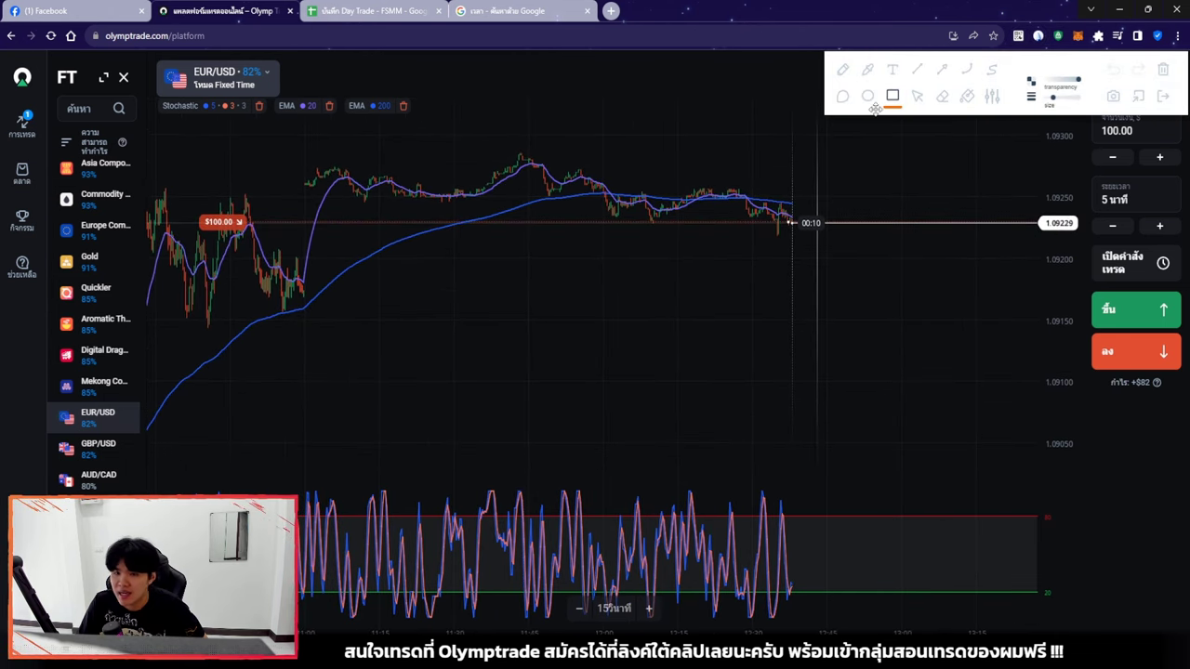
pyautogui.moveTo(305, 168); pyautogui.dragTo(716, 205)
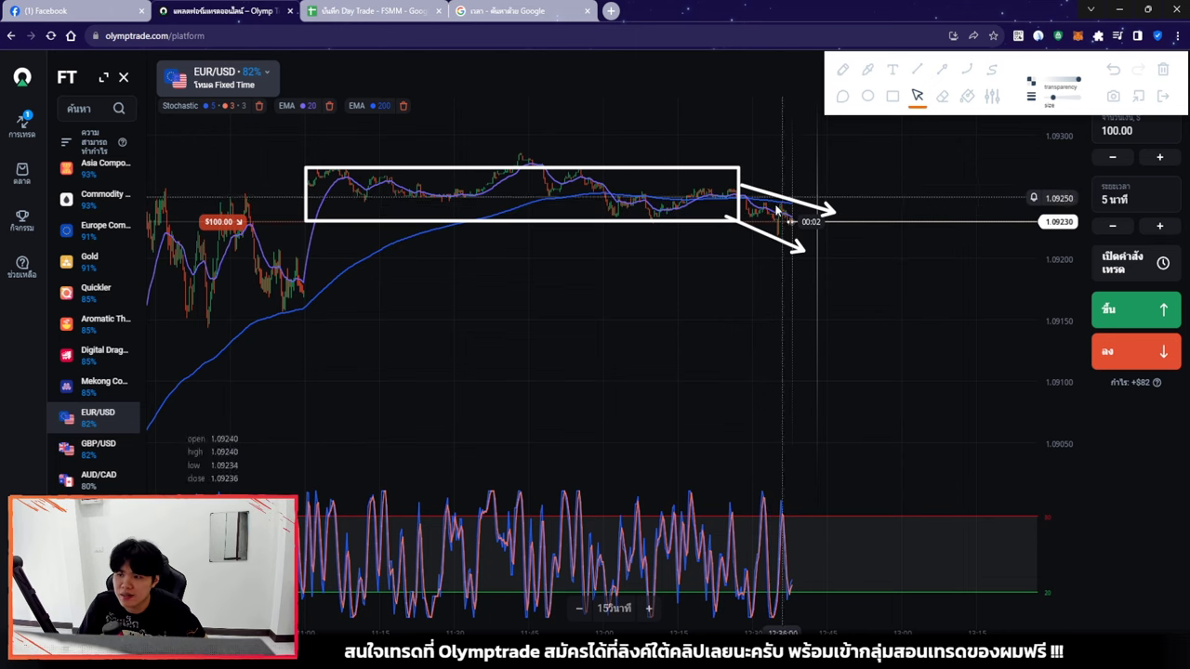
pyautogui.click(1163, 73)
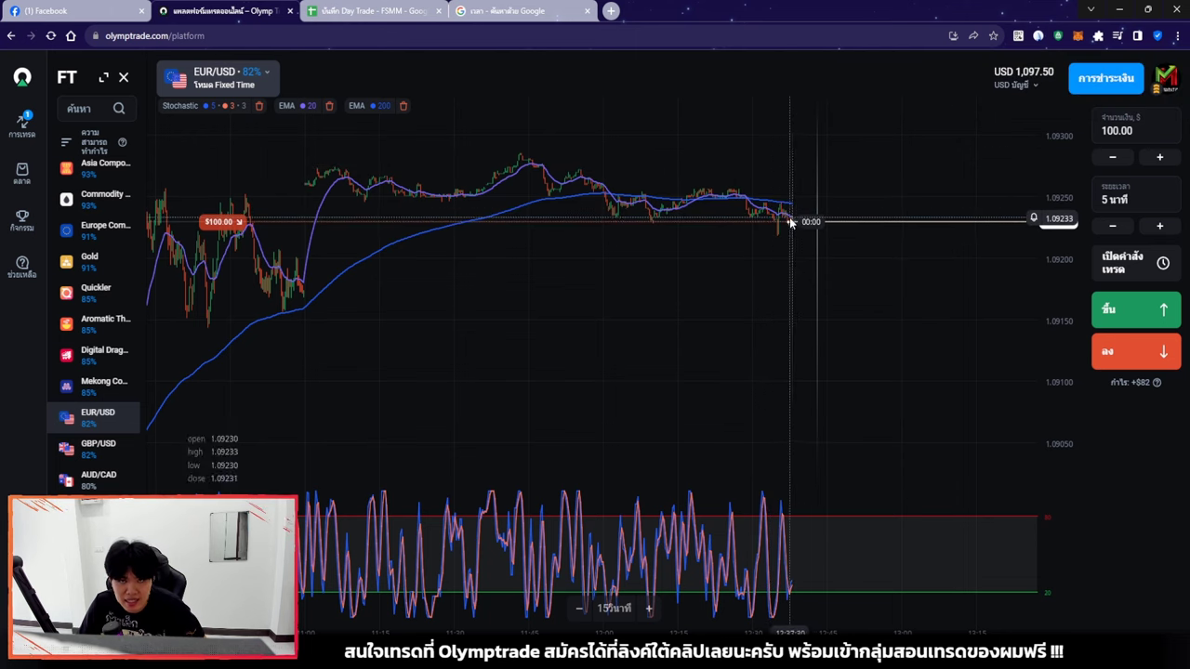
# Examine the EUR/USD candles around the open $100 down trade against the two EMAs and the Stochastic
pyautogui.scroll(3, 791, 226)
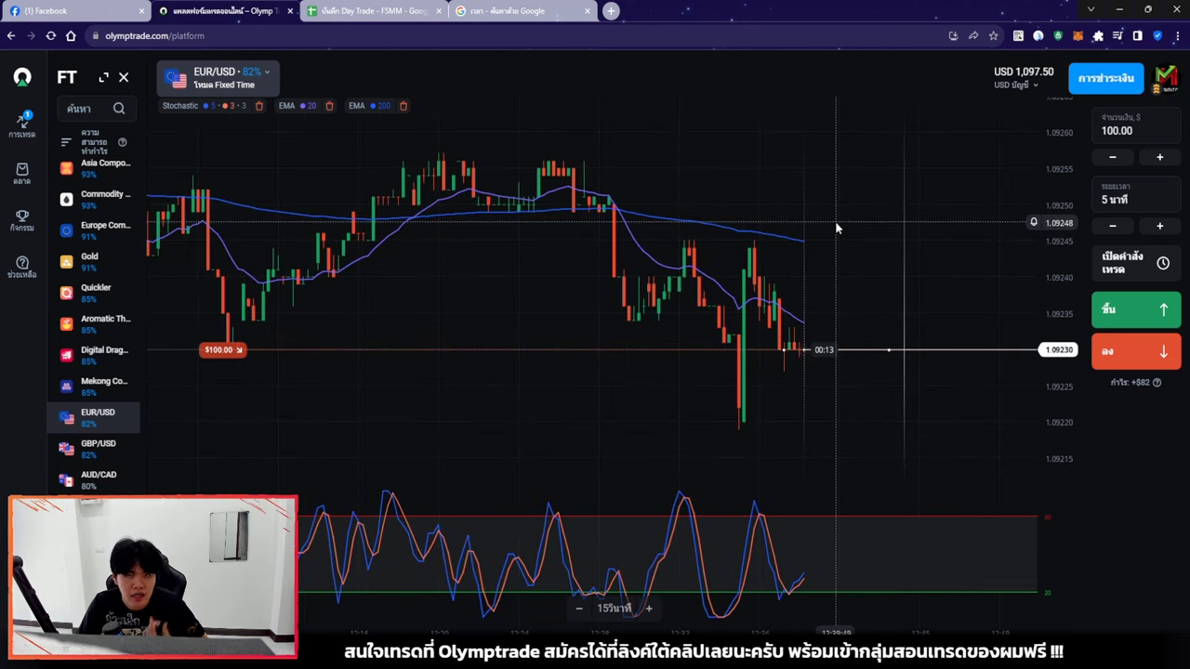
pyautogui.scroll(-2, 835, 229)
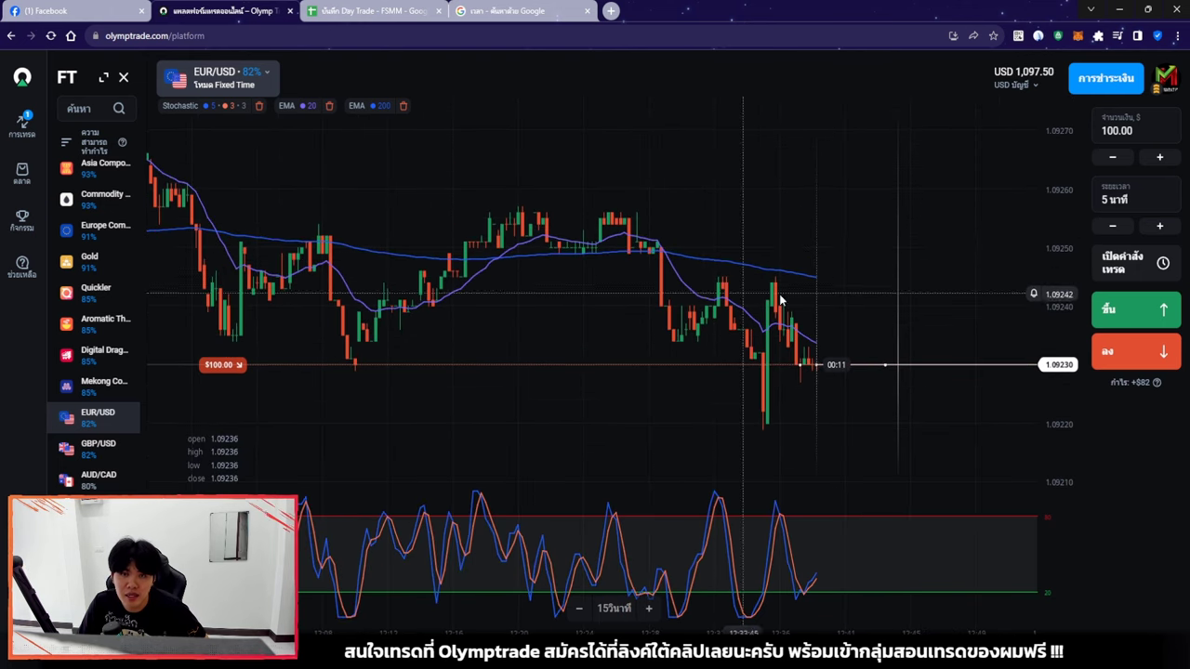
pyautogui.scroll(1, 783, 267)
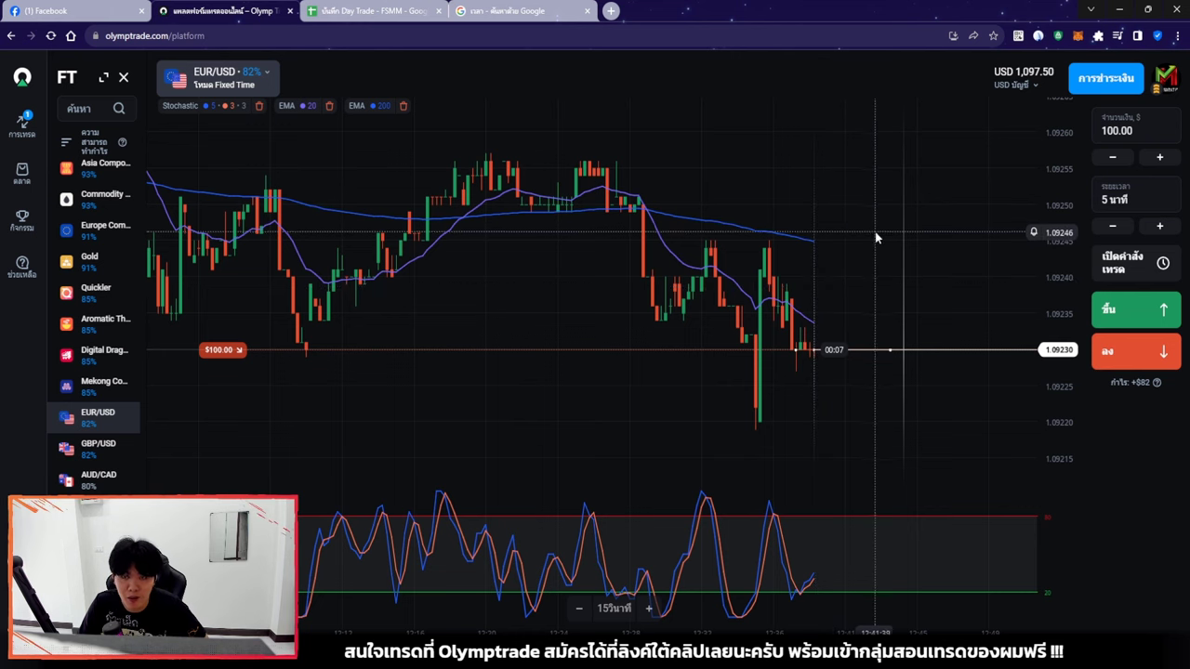
pyautogui.scroll(1, 875, 231)
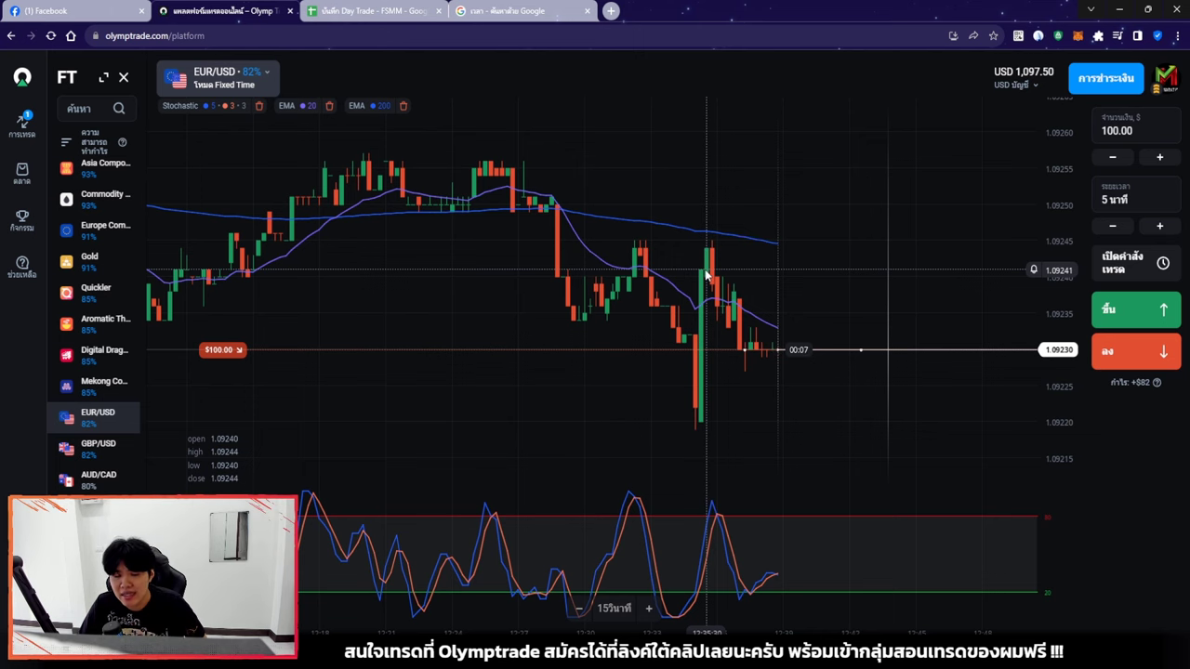
pyautogui.hscroll(3, 812, 243)
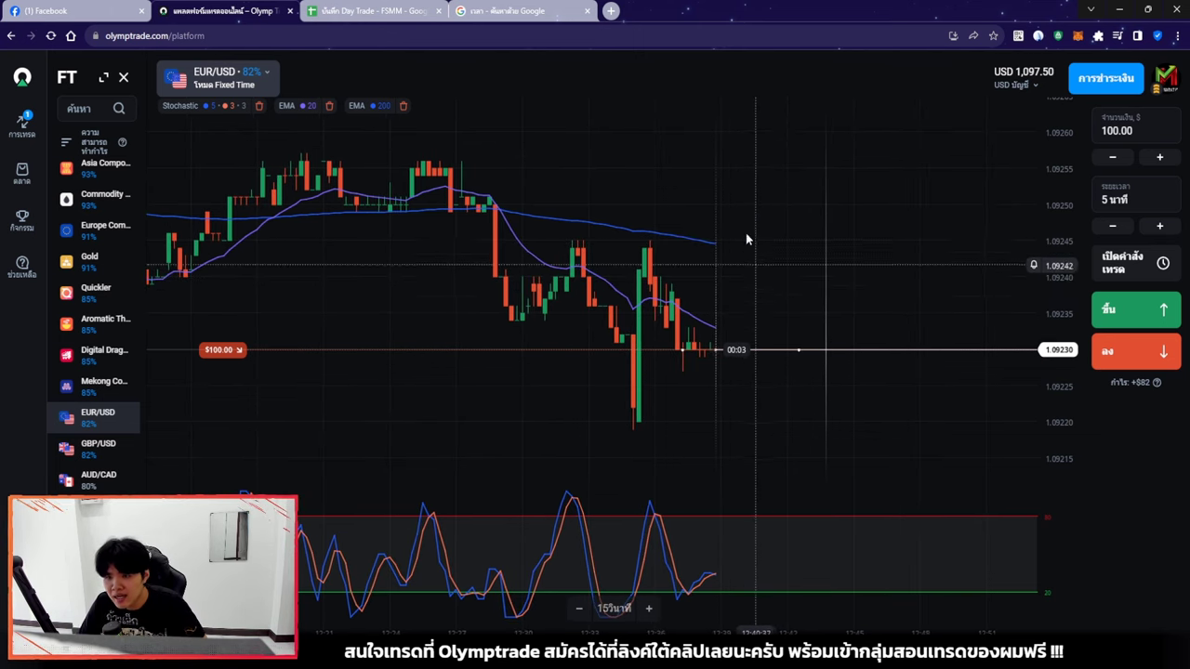
pyautogui.scroll(2, 837, 342)
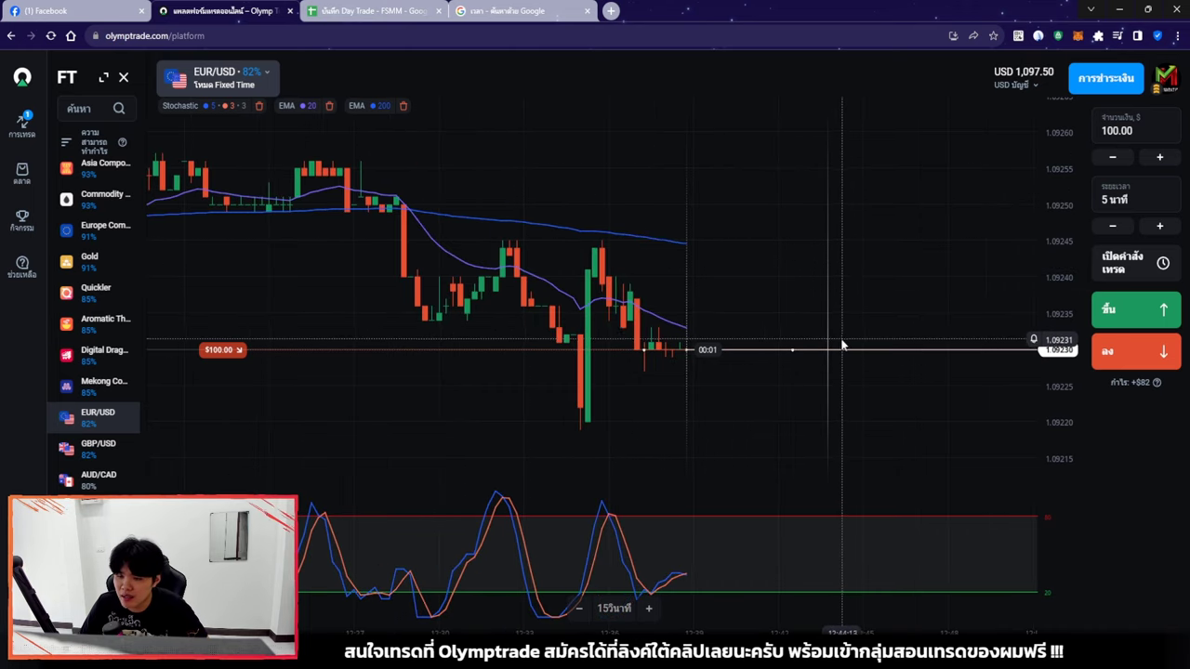
pyautogui.scroll(3, 767, 325)
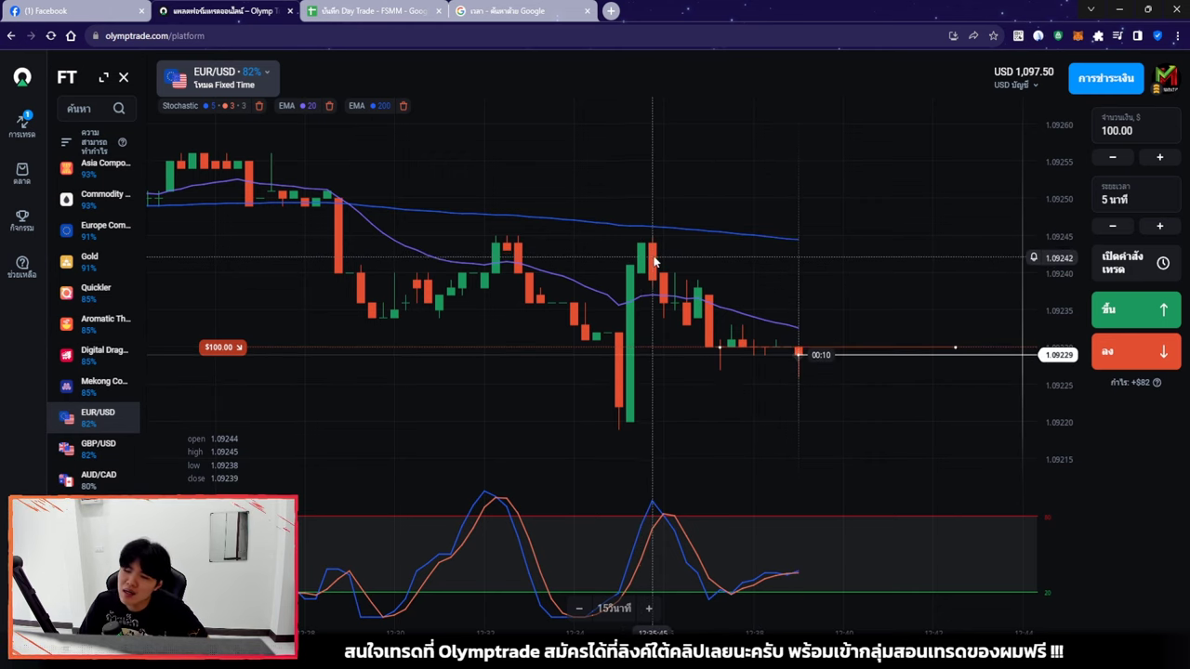
pyautogui.scroll(2, 653, 258)
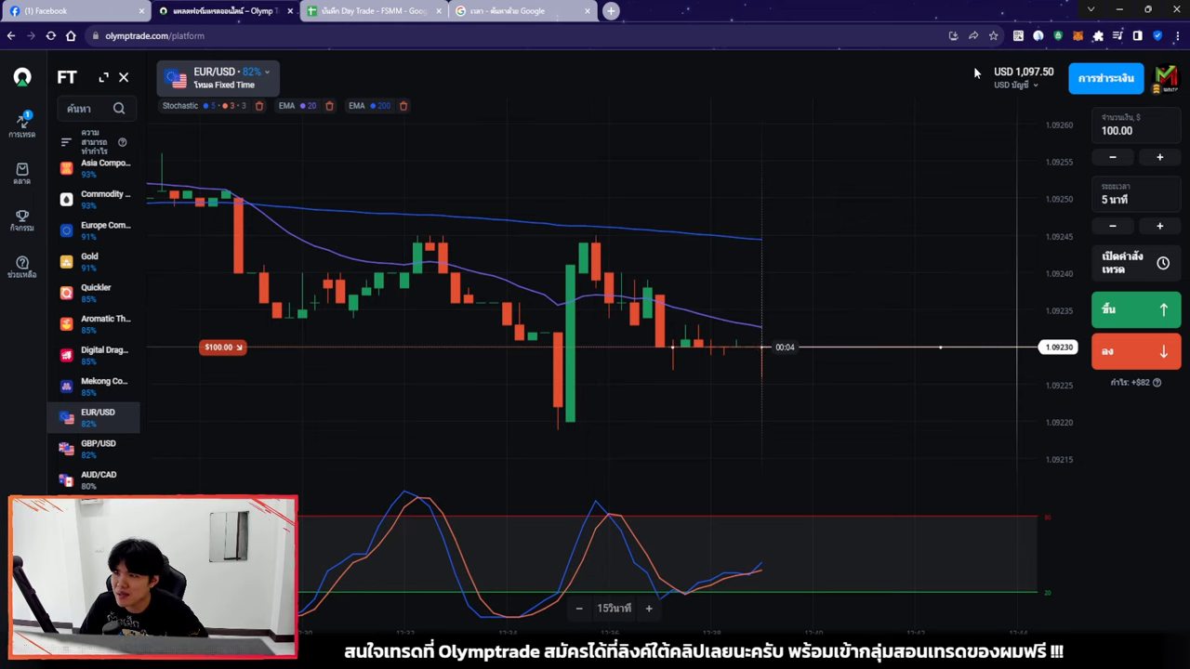
# Circle the EUR/USD candles around the 20 EMA before the trade entry, and clear the drawing
pyautogui.click(1039, 35)
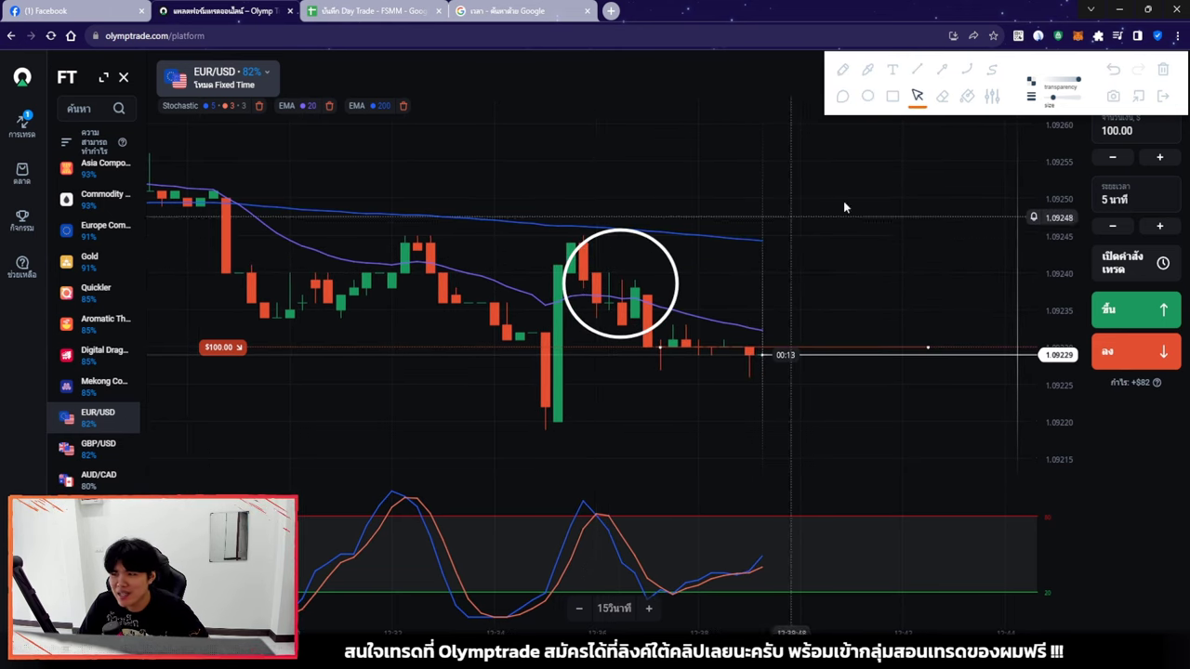
pyautogui.click(1152, 69)
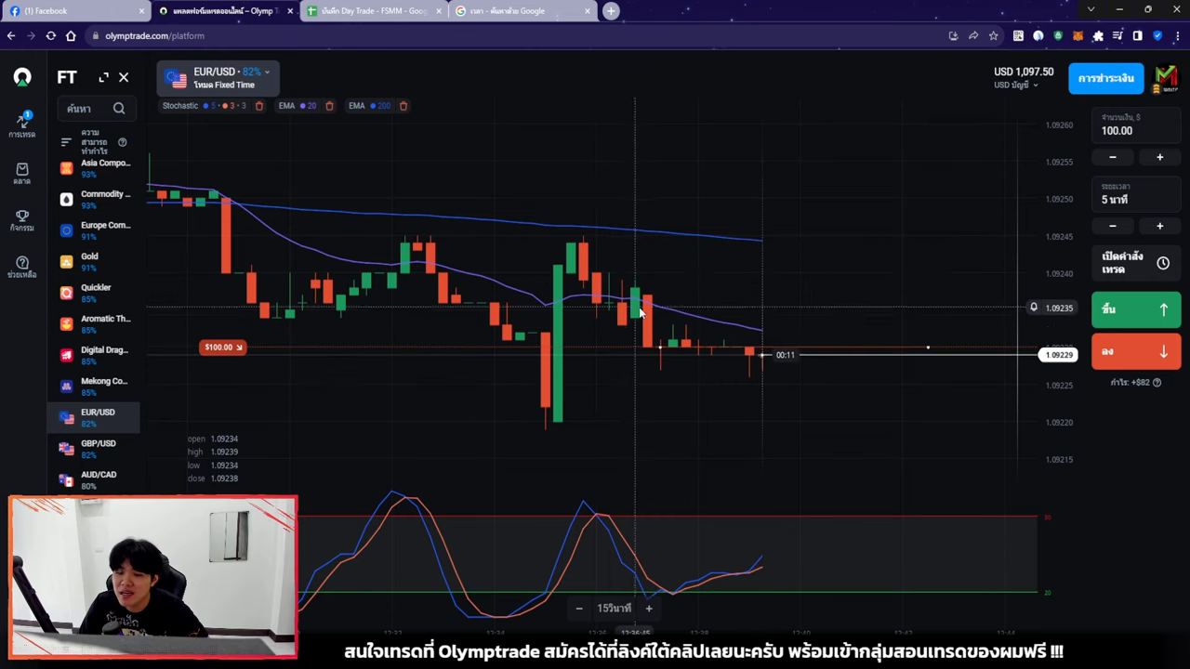
pyautogui.scroll(-3, 781, 268)
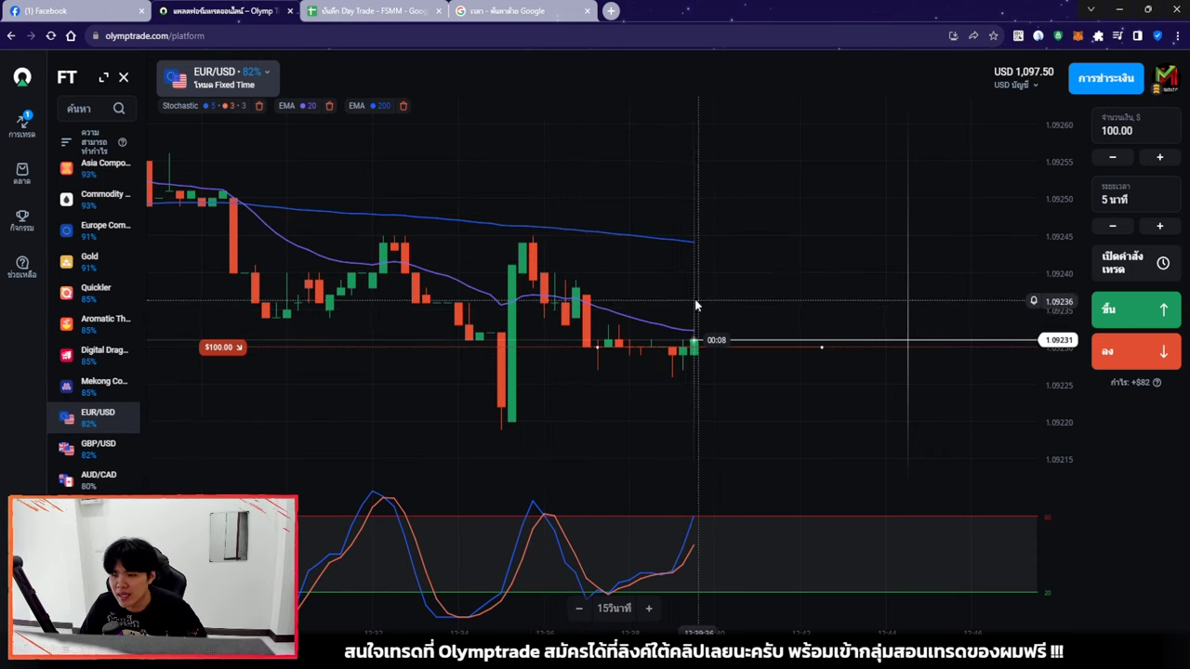
# Follow the open $100 EUR/USD down trade against the short-term and longer-term trend until it expires
pyautogui.scroll(-2, 695, 305)
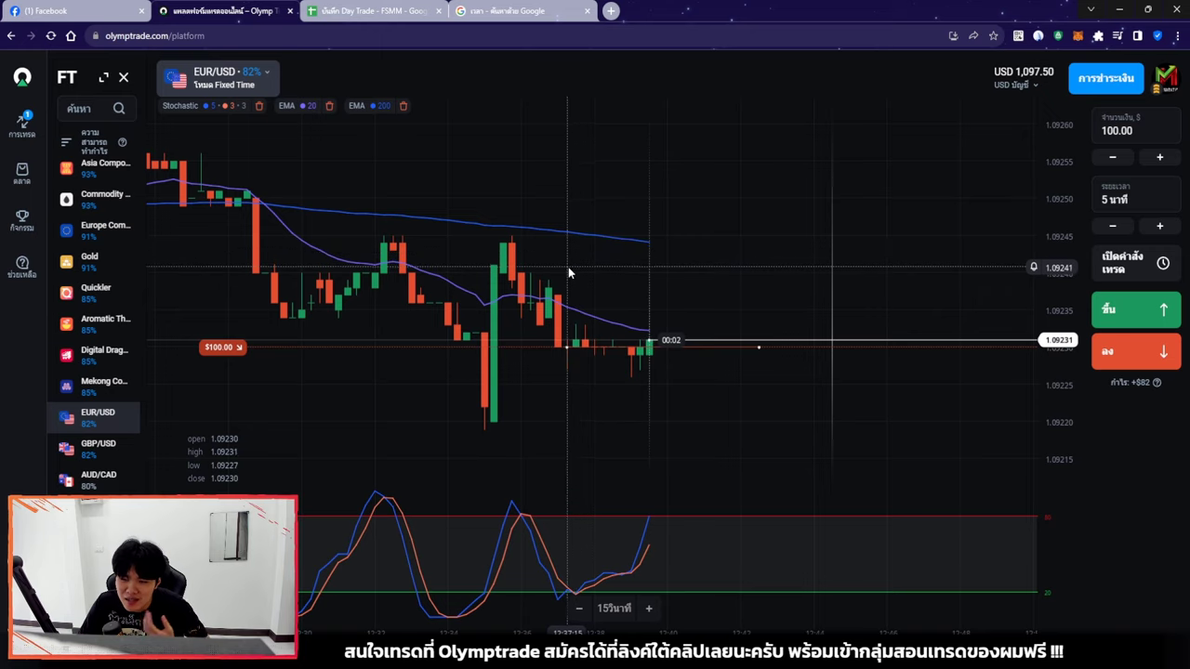
pyautogui.scroll(-3, 714, 384)
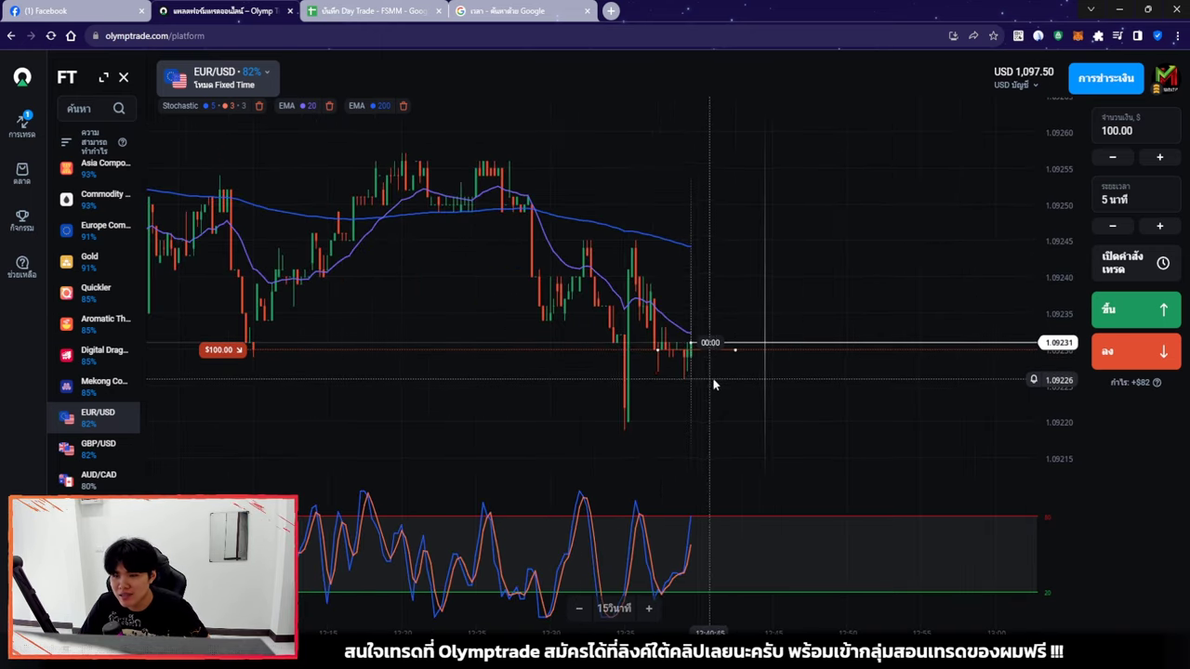
pyautogui.scroll(-3, 714, 384)
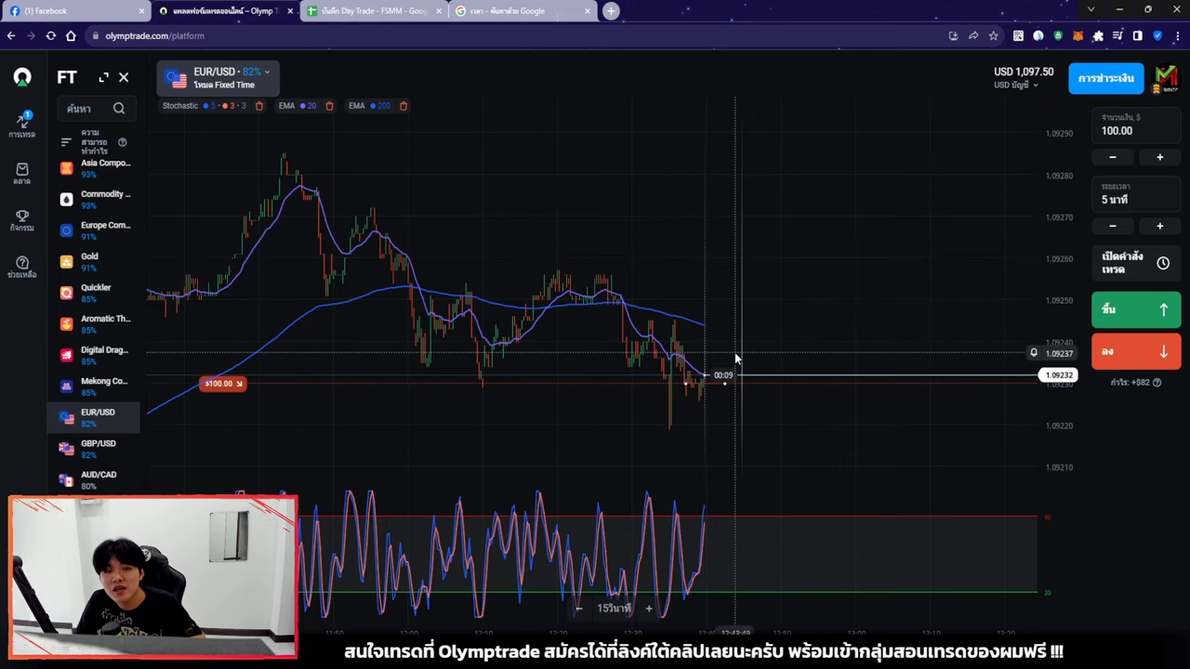
pyautogui.scroll(1, 755, 360)
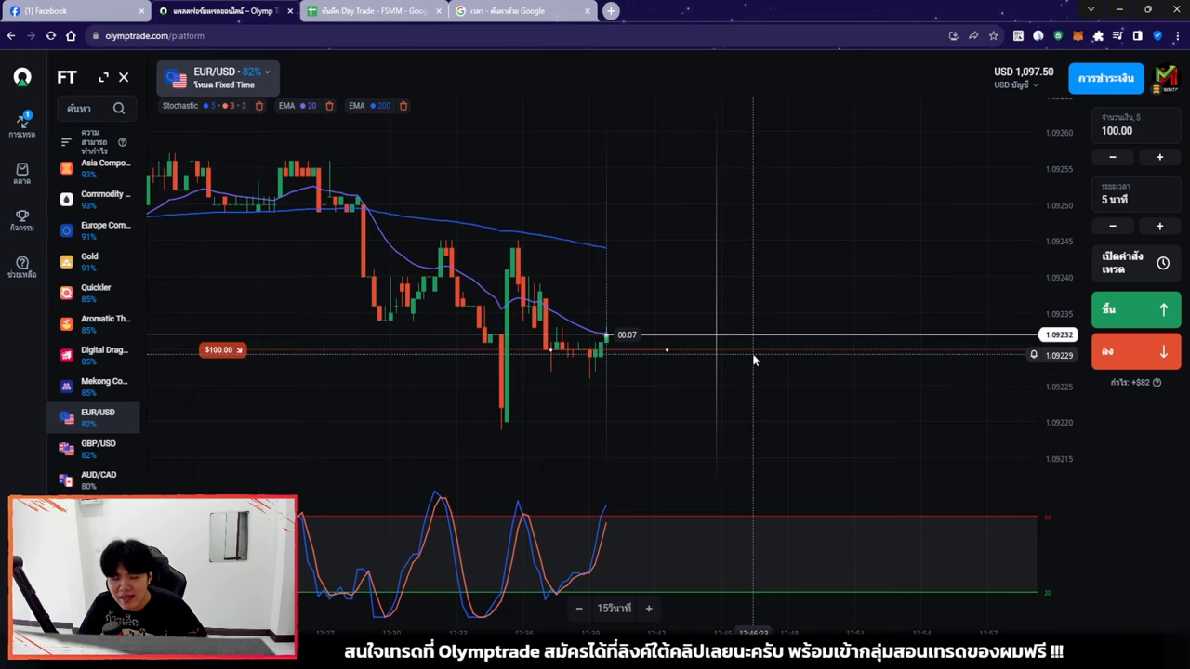
pyautogui.scroll(5, 752, 352)
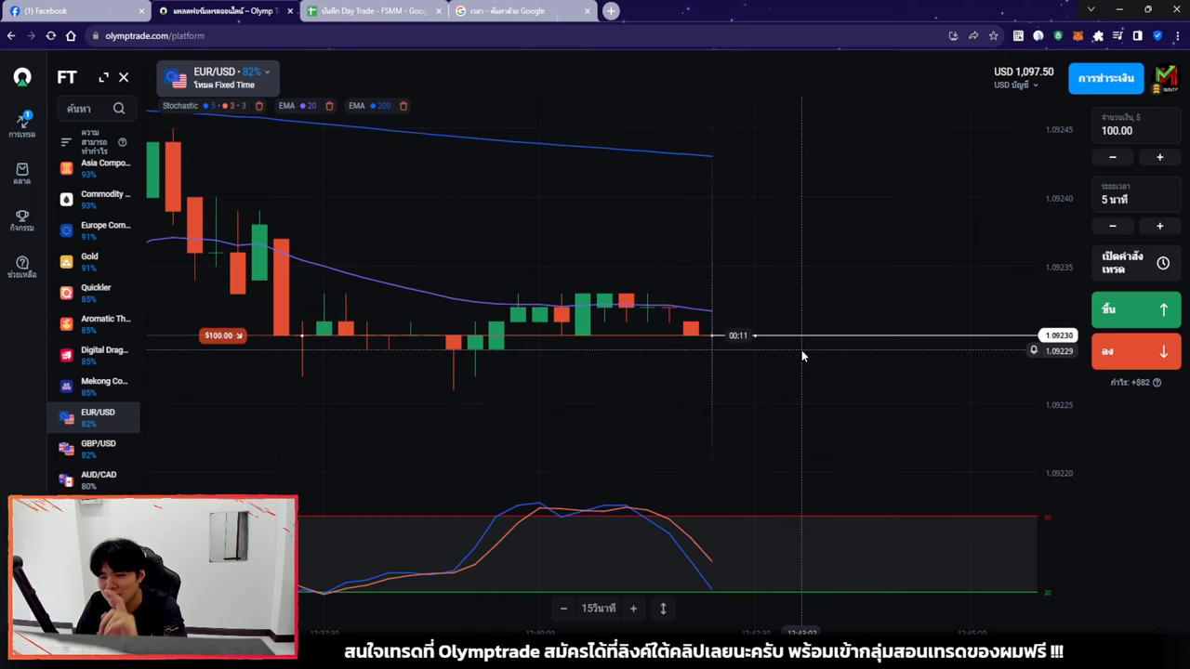
pyautogui.scroll(-5, 793, 389)
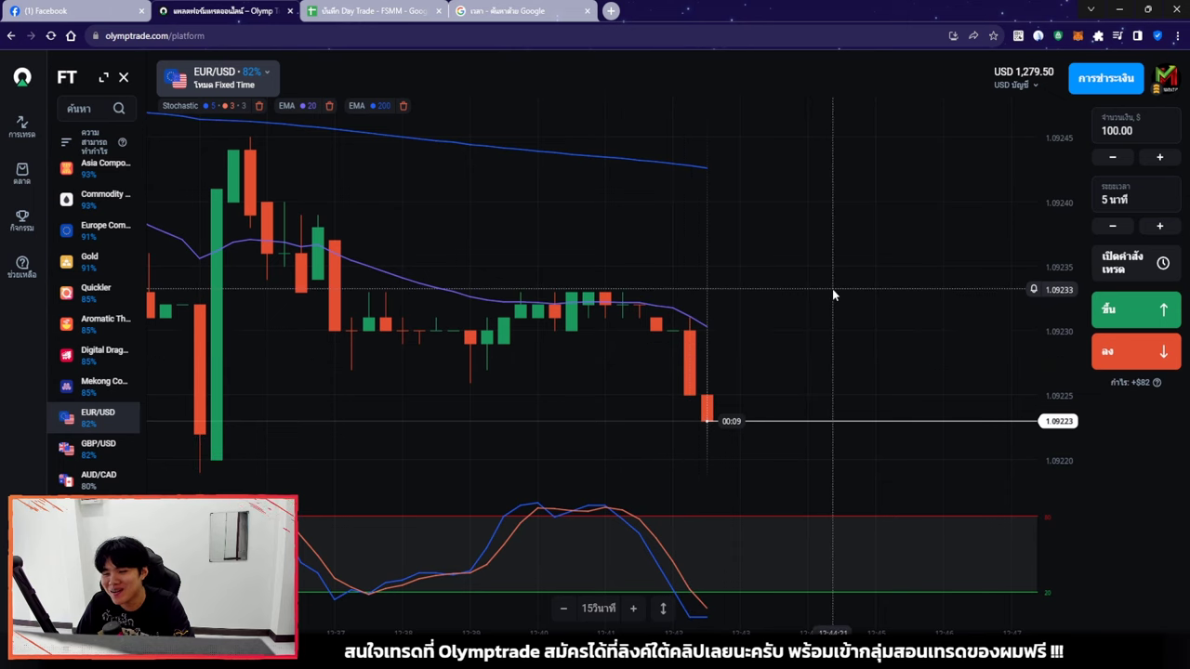
# Check the trade 4 row in the Day Trade spreadsheet and review the EUR/USD candles around the closed trade
pyautogui.hotkey('ctrl', 'Tab')
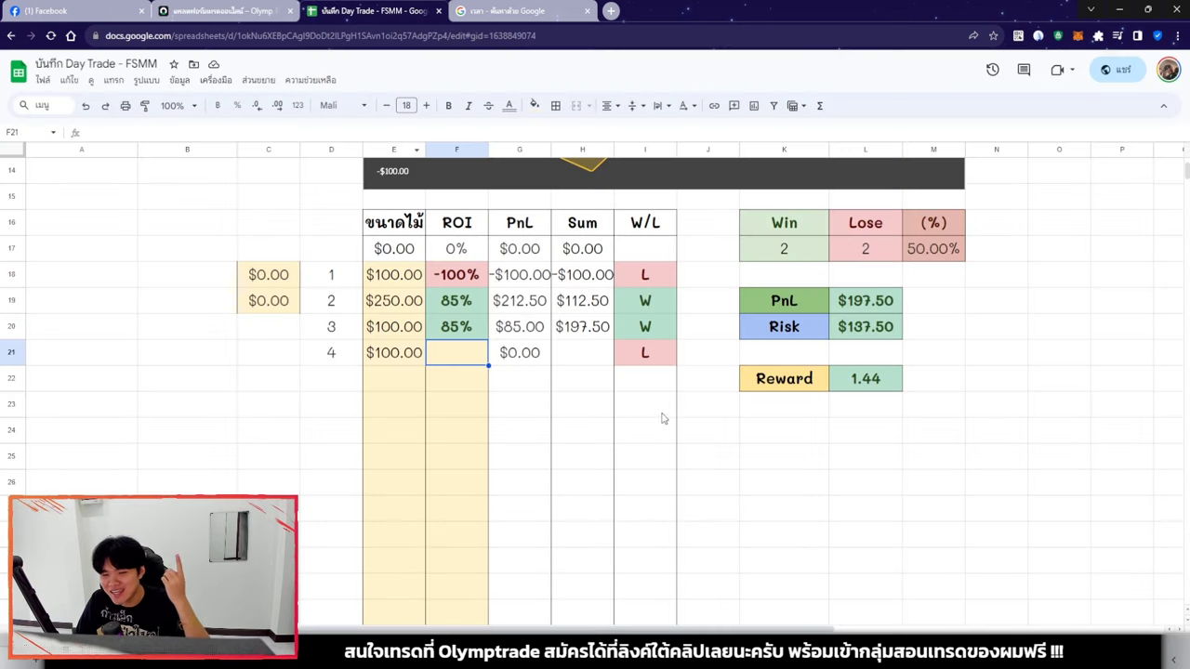
pyautogui.click(220, 10)
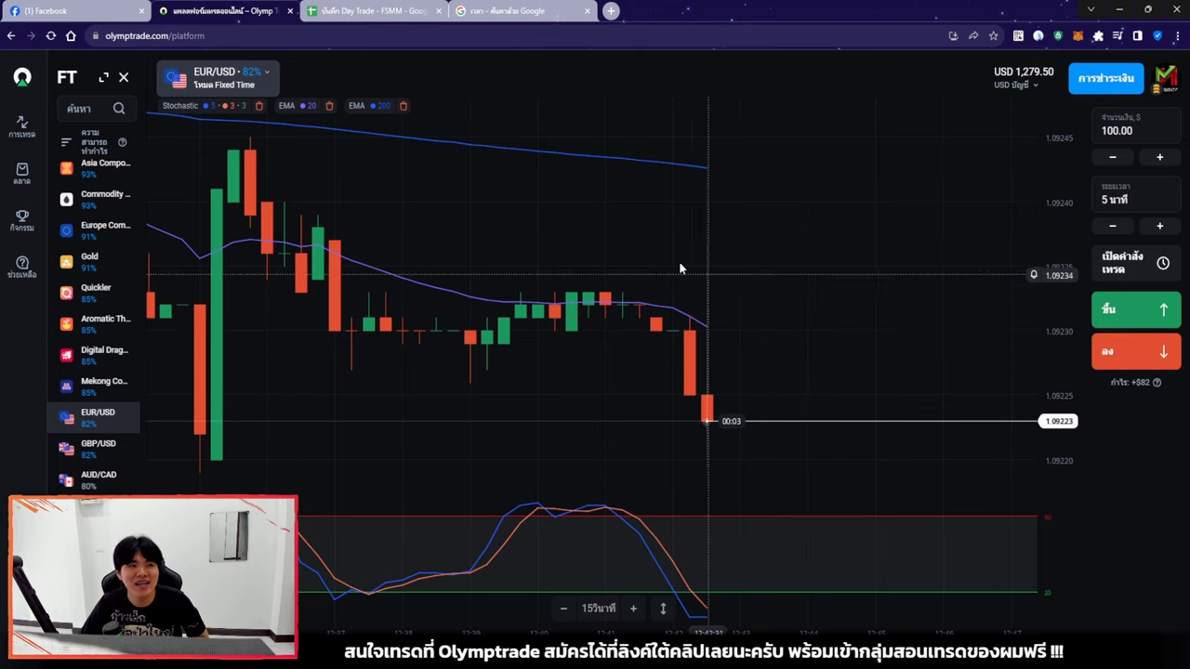
pyautogui.scroll(-2, 734, 399)
pyautogui.scroll(-1, 909, 400)
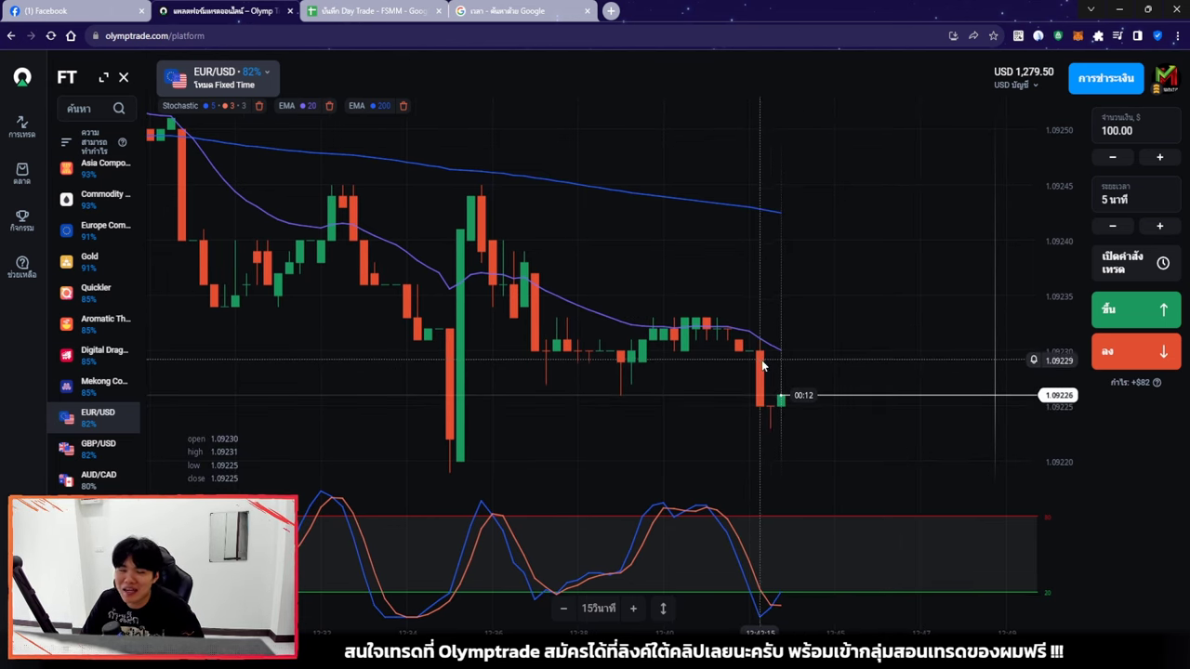
pyautogui.scroll(1, 755, 409)
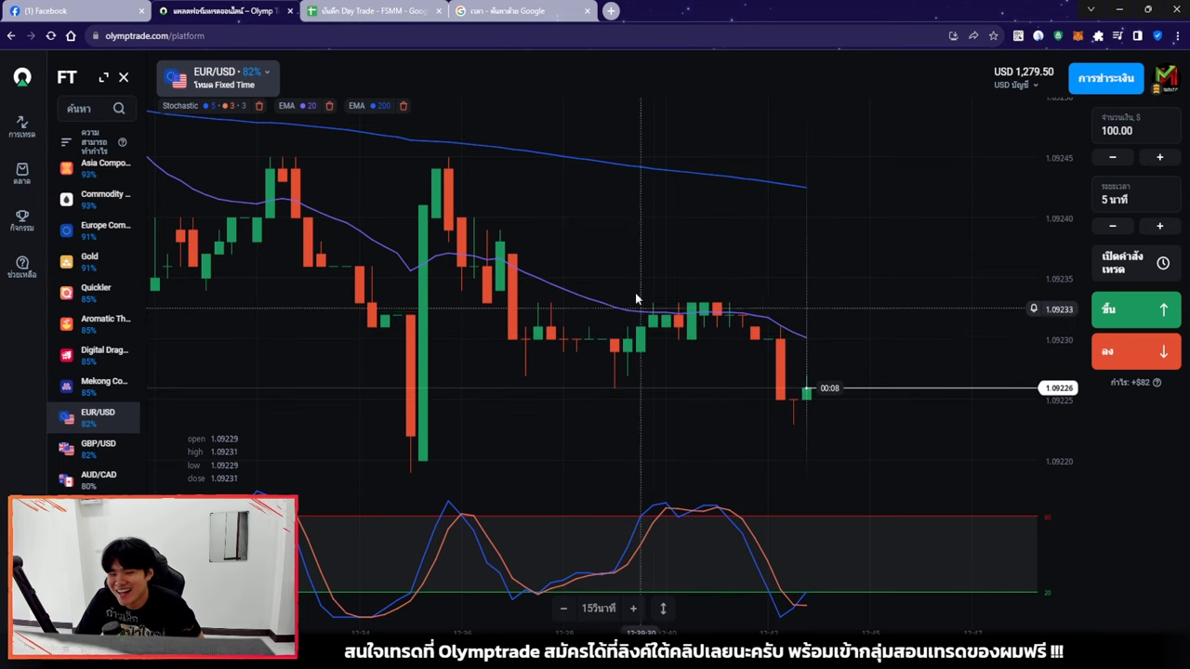
# In the Day Trade spreadsheet, enter an ROI of 82% for trade 4 and a size of $100 for trade 5
pyautogui.hotkey('ctrl', 'Tab')
pyautogui.hotkey('ctrl', 'shift', 'Tab')
pyautogui.hotkey('ctrl', 'Tab')
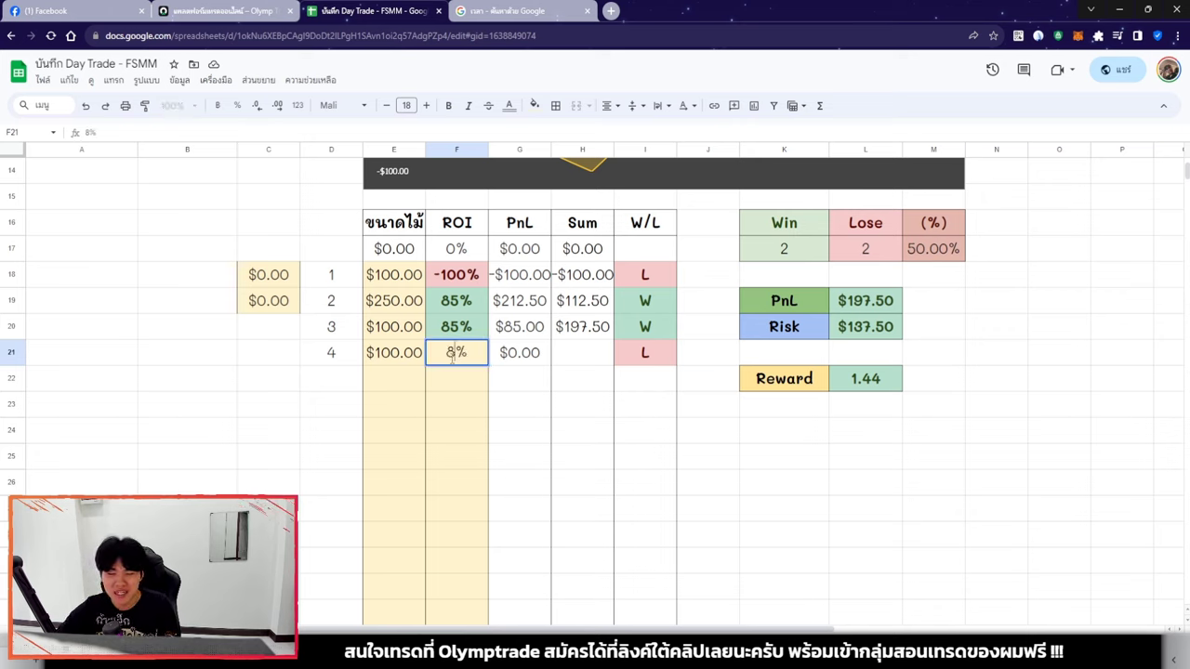
pyautogui.press('Left')
pyautogui.write('100')
pyautogui.press('Return')
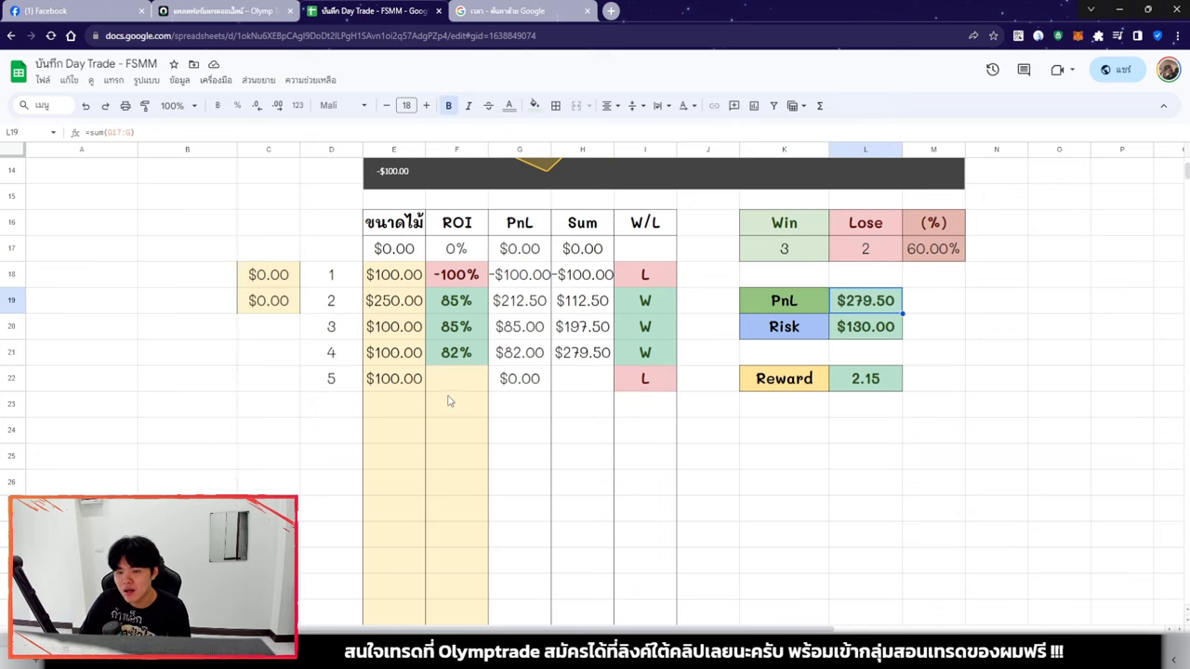
# Review the trade 5 row and the summary figures in the spreadsheet against the EUR/USD chart on Olymp Trade
pyautogui.click(409, 388)
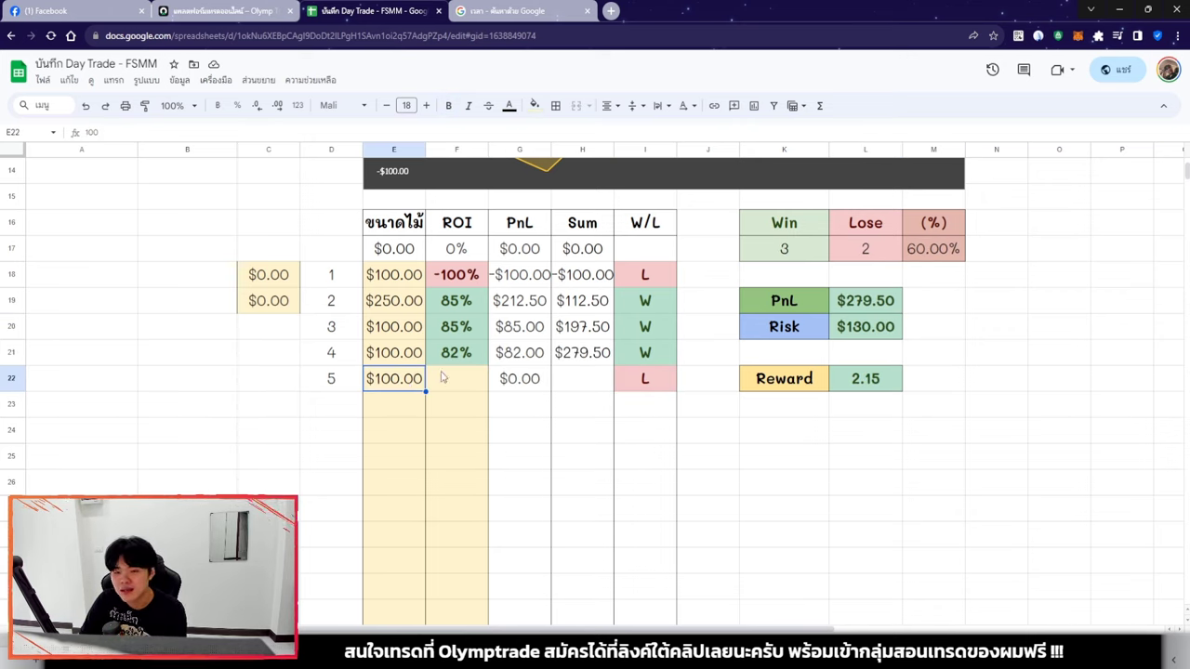
pyautogui.click(442, 377)
pyautogui.hotkey('ctrl', 'shift', 'Tab')
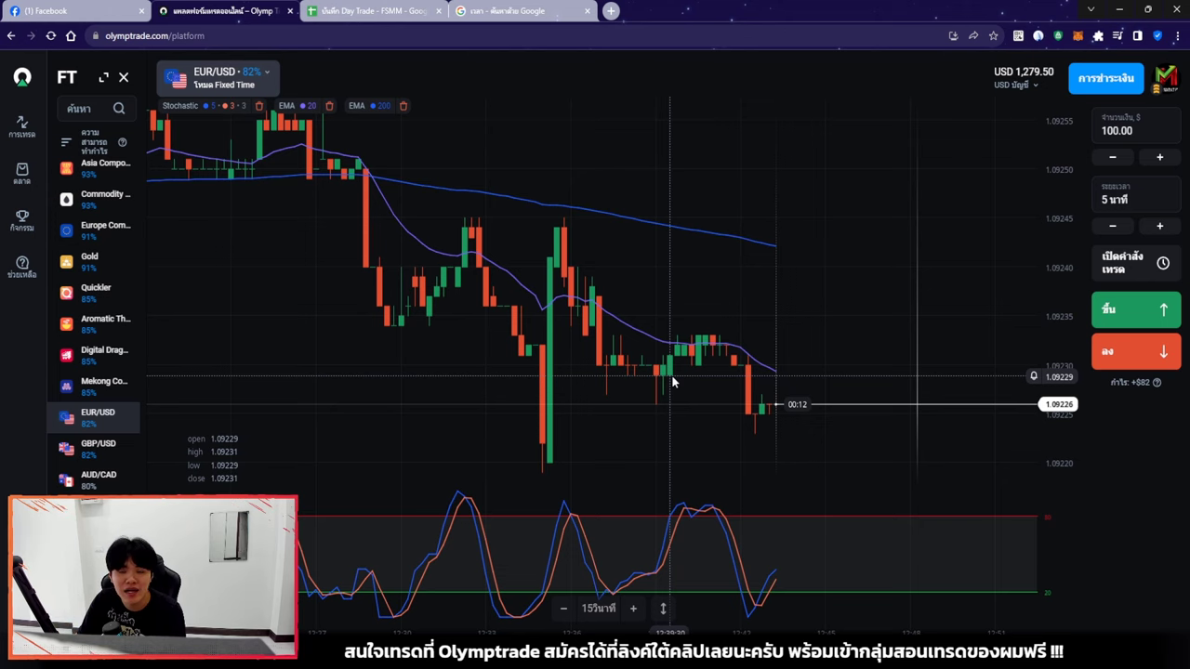
pyautogui.click(323, 10)
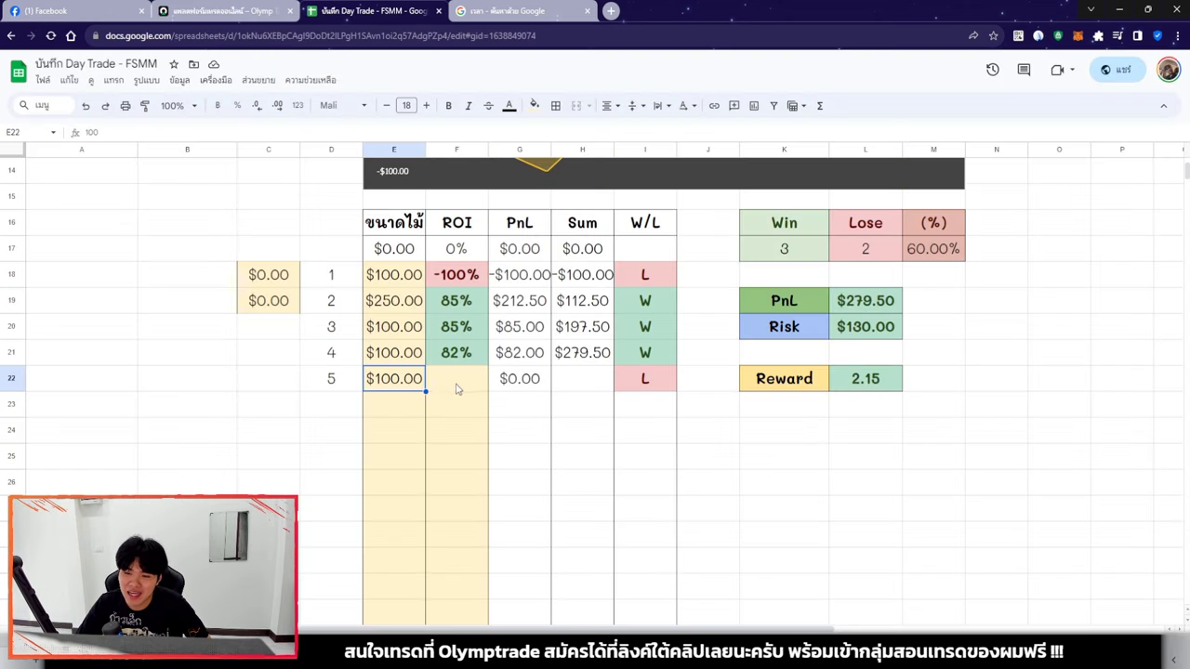
pyautogui.click(223, 10)
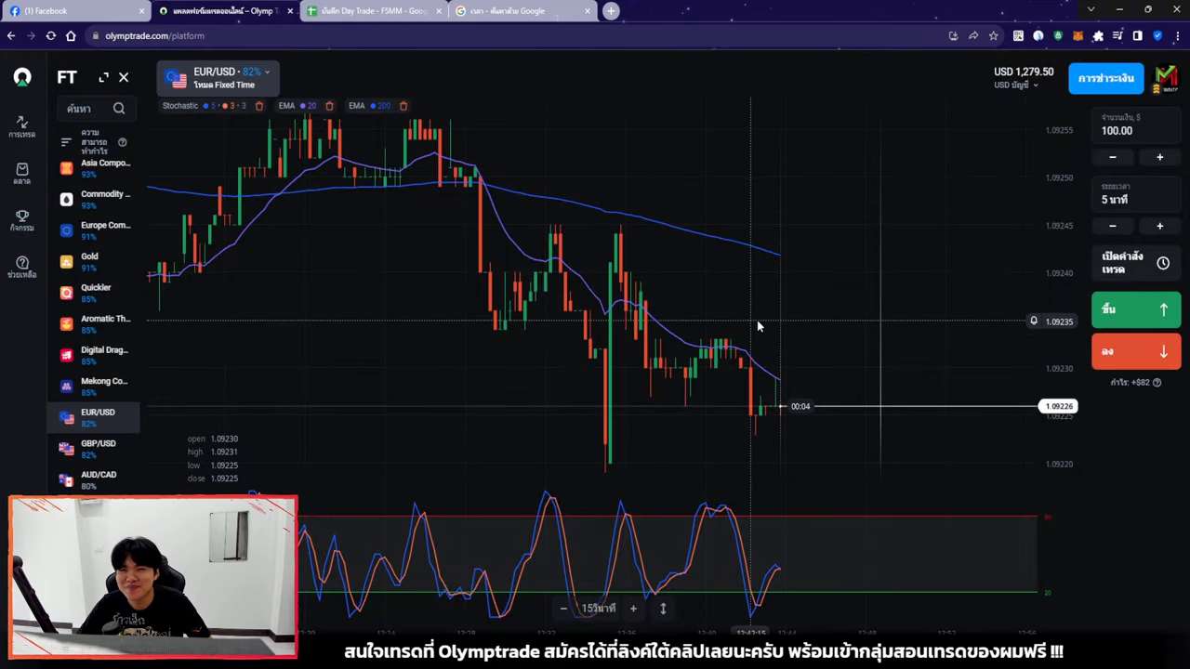
# Look through the charts of the listed assets, including Gold, Europe Composite Index, AUD/CAD and GBP/USD, for a clear trend
pyautogui.scroll(-3, 757, 326)
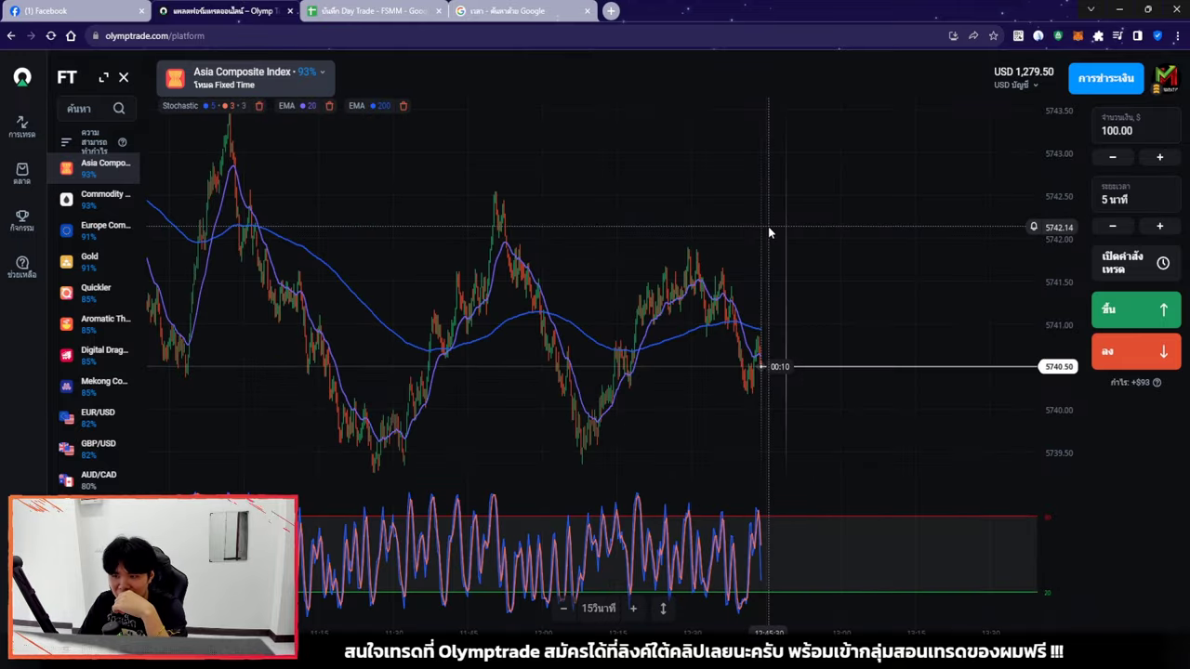
pyautogui.scroll(3, 765, 228)
pyautogui.click(98, 197)
pyautogui.click(89, 259)
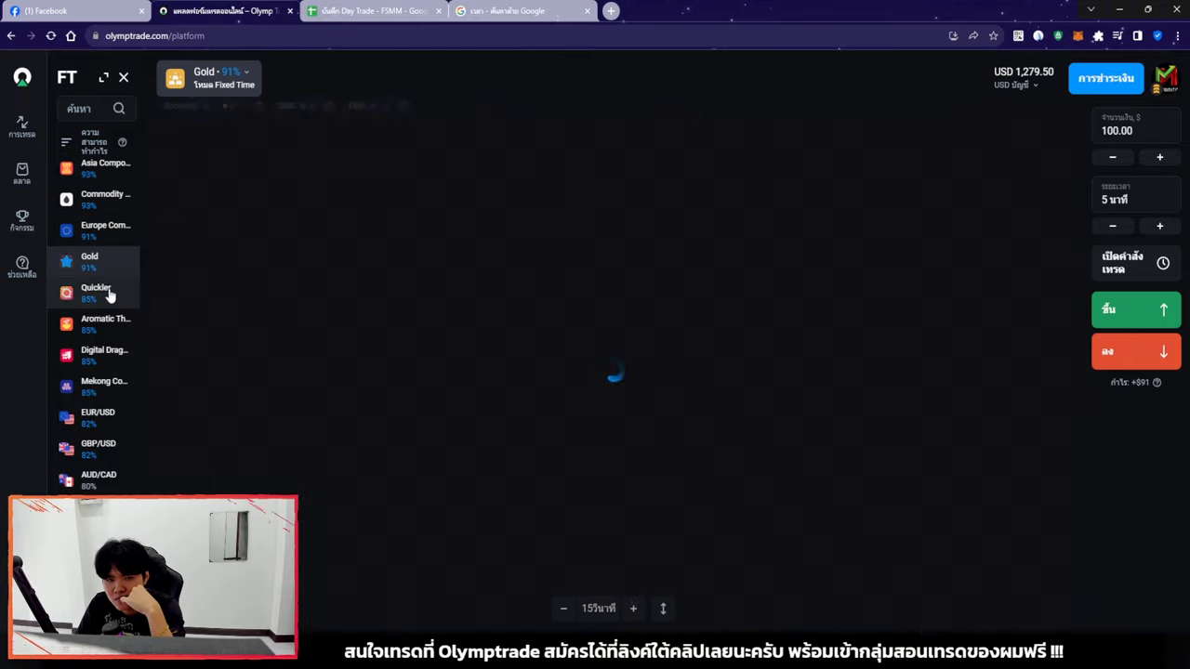
pyautogui.click(102, 322)
pyautogui.click(100, 415)
pyautogui.click(100, 477)
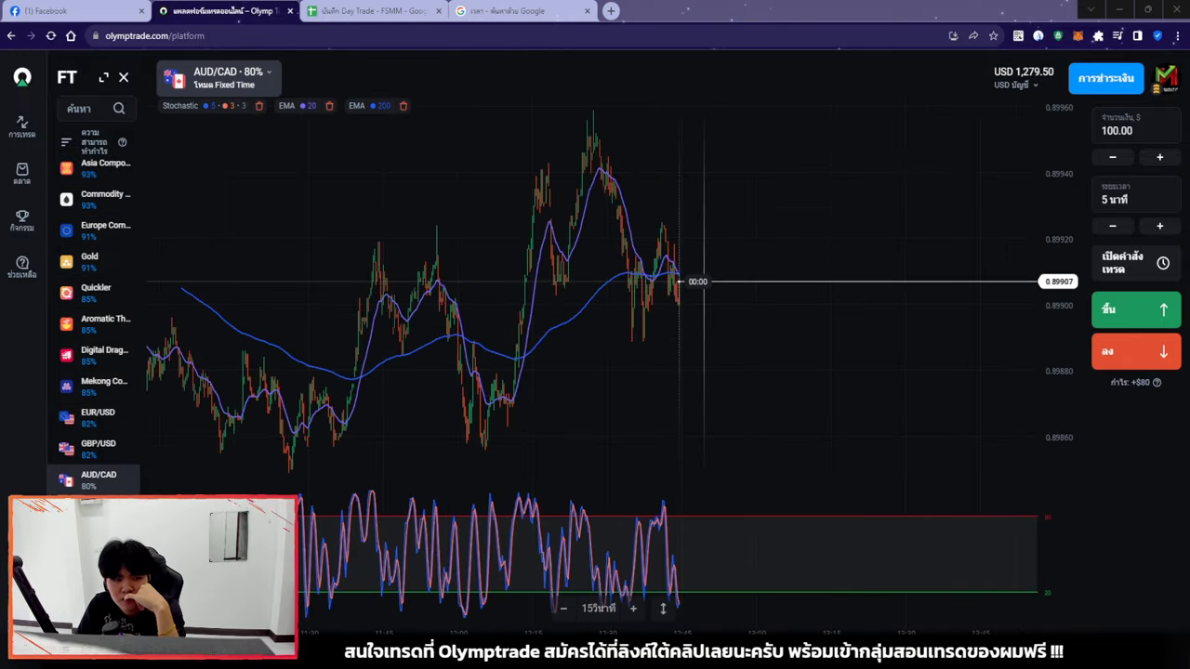
pyautogui.click(100, 166)
pyautogui.click(101, 227)
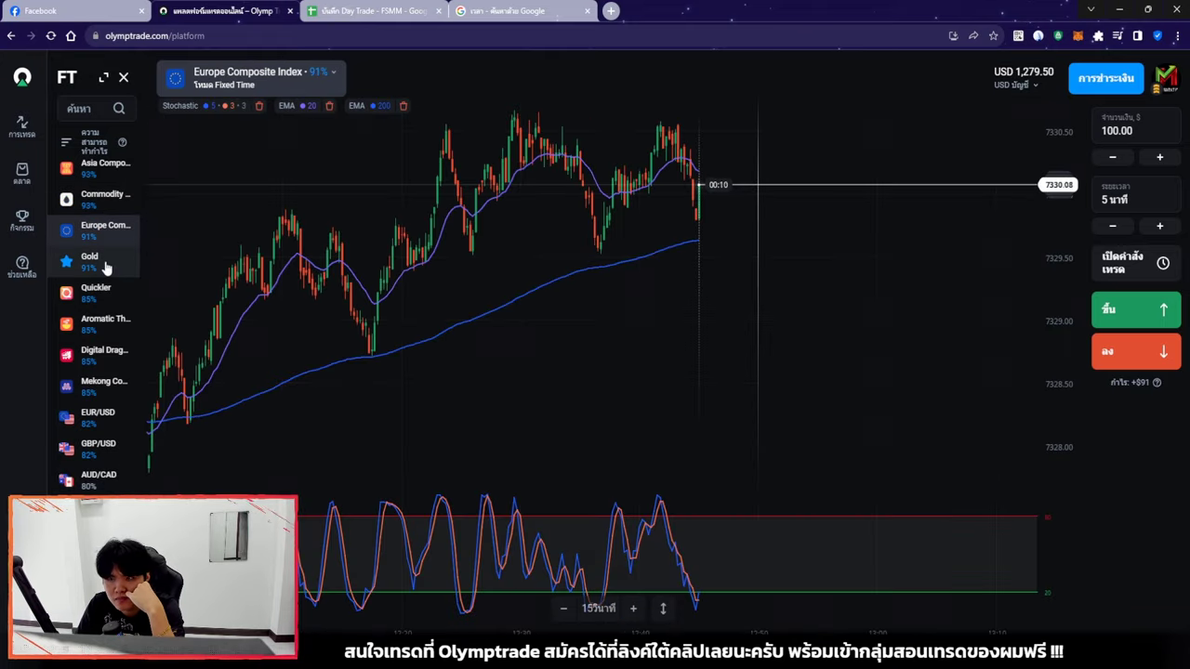
pyautogui.click(100, 321)
pyautogui.click(100, 353)
pyautogui.click(97, 415)
pyautogui.click(97, 446)
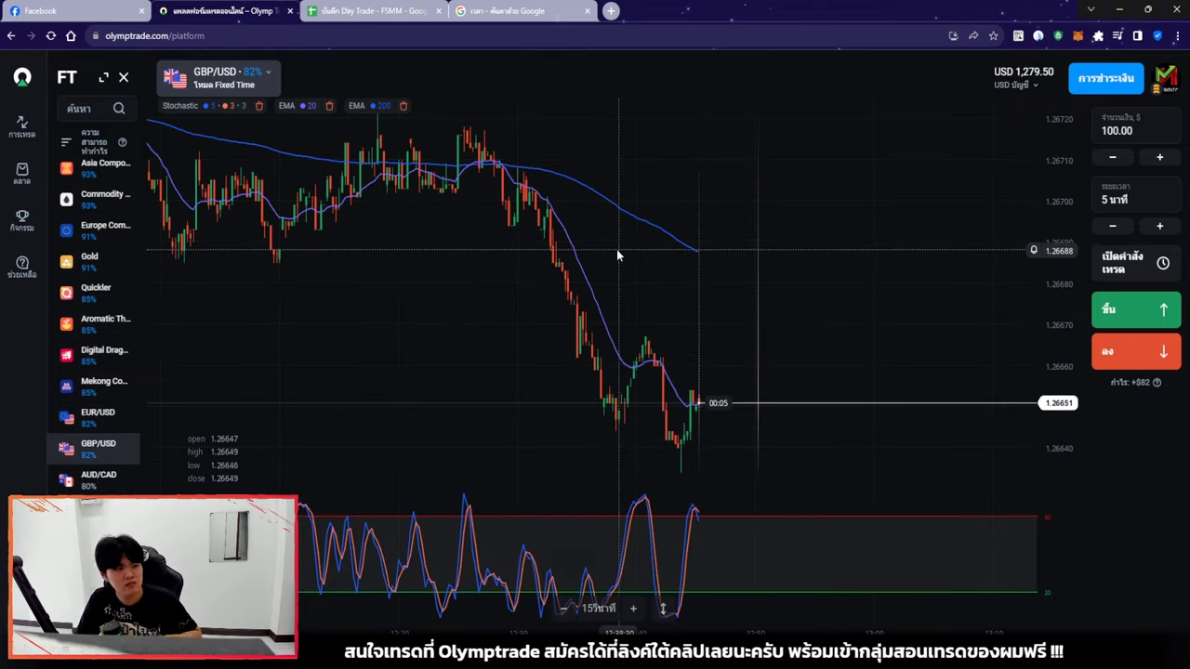
# Examine the Asia Composite Index chart against its two EMAs, and continue looking through the other assets
pyautogui.click(98, 170)
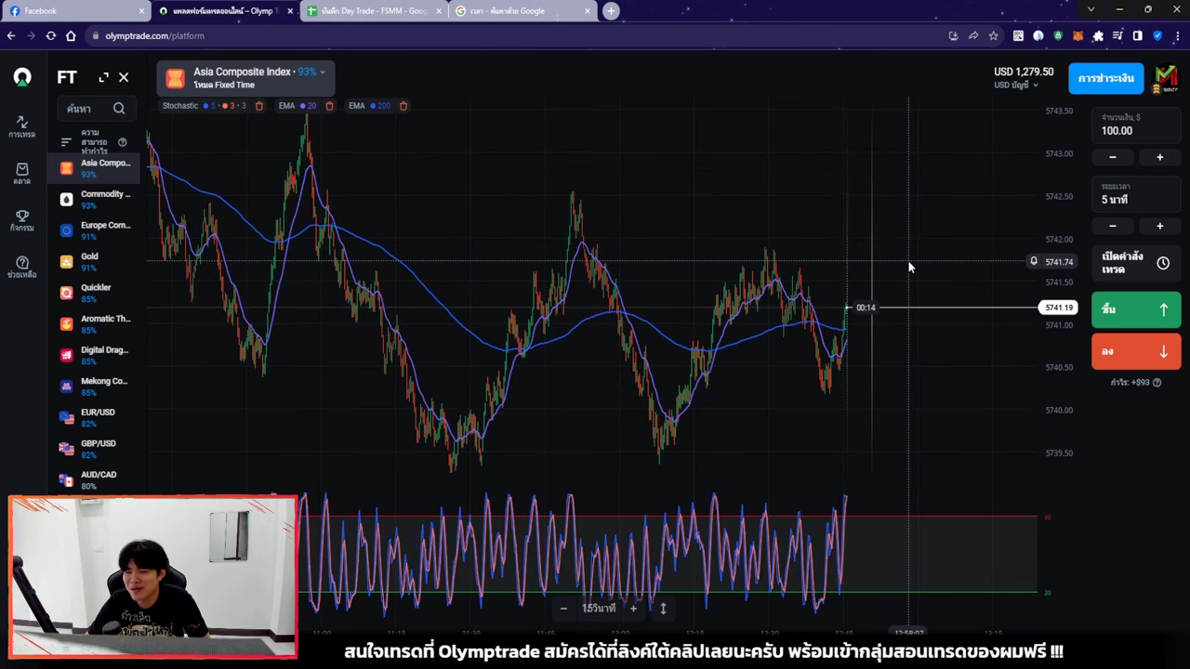
pyautogui.scroll(3, 883, 255)
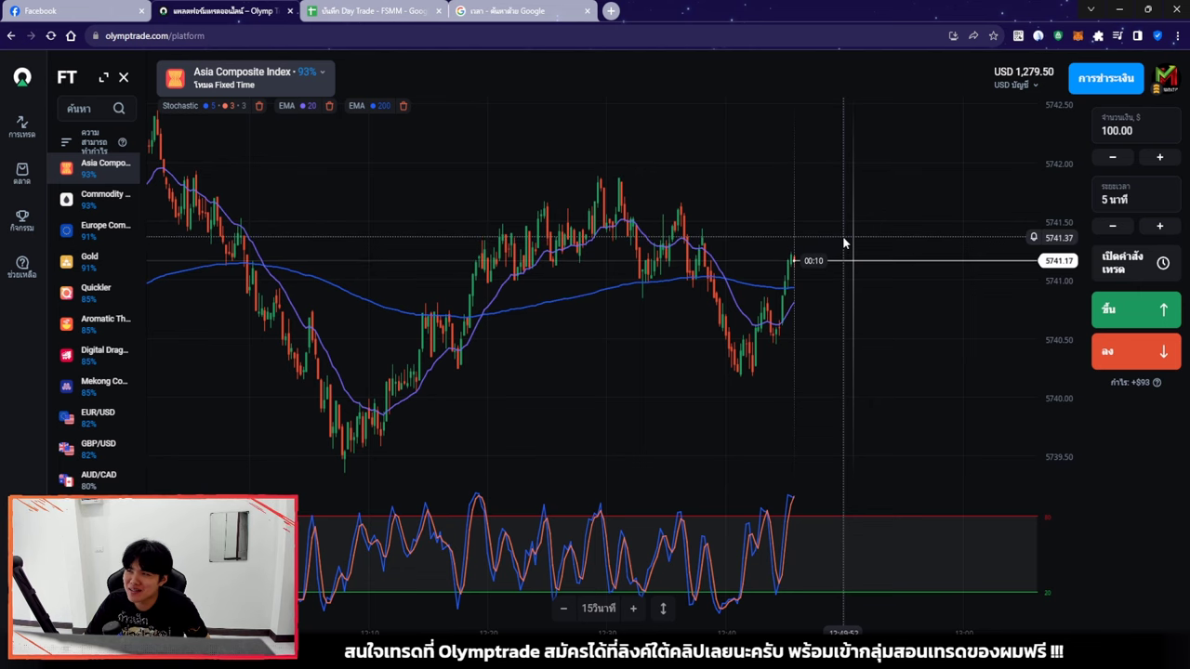
pyautogui.scroll(2, 686, 271)
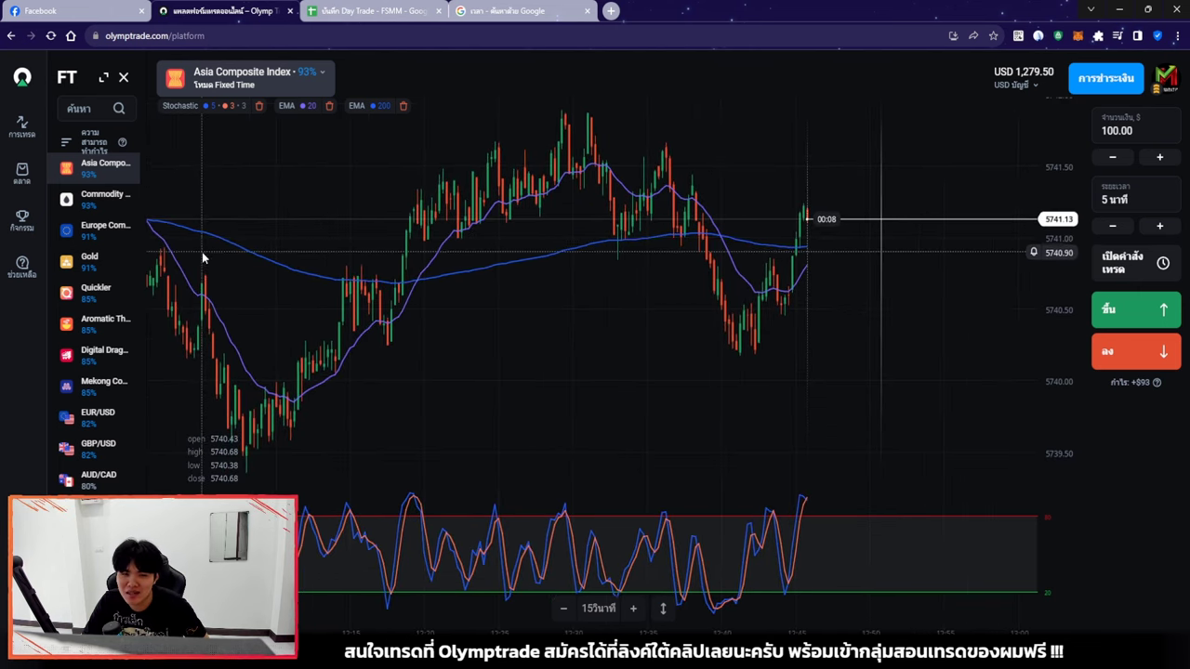
pyautogui.click(104, 199)
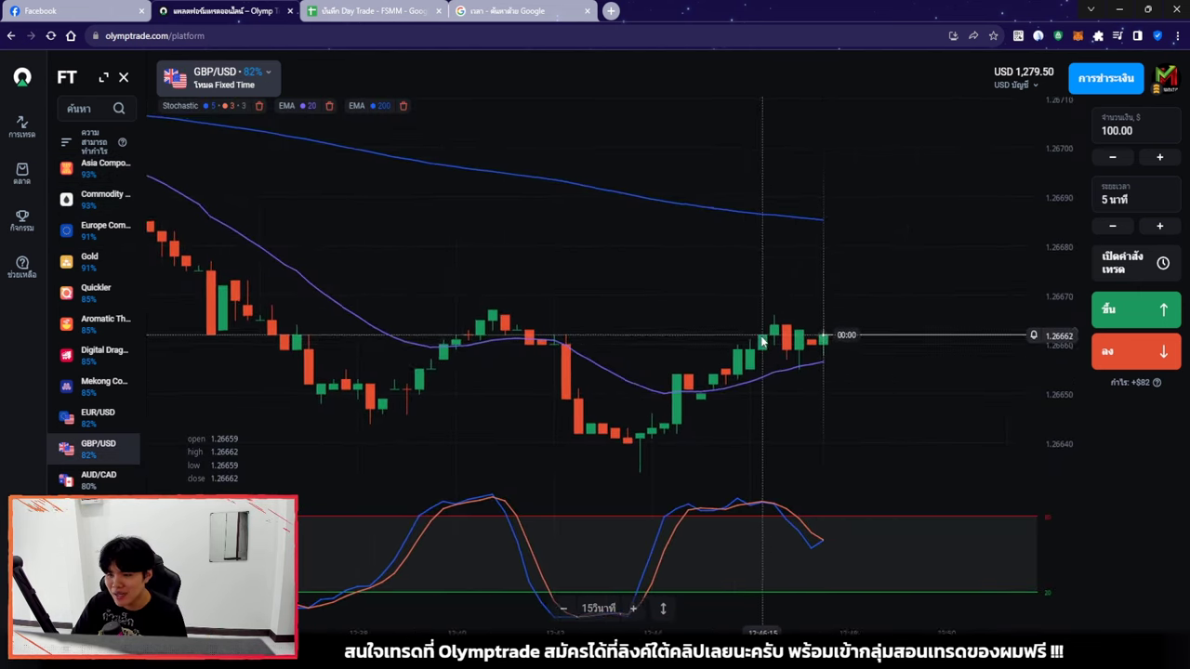
# Draw a freehand box around the small sideways candles at the 20 EMA on the GBP/USD chart
pyautogui.moveTo(1016, 56)
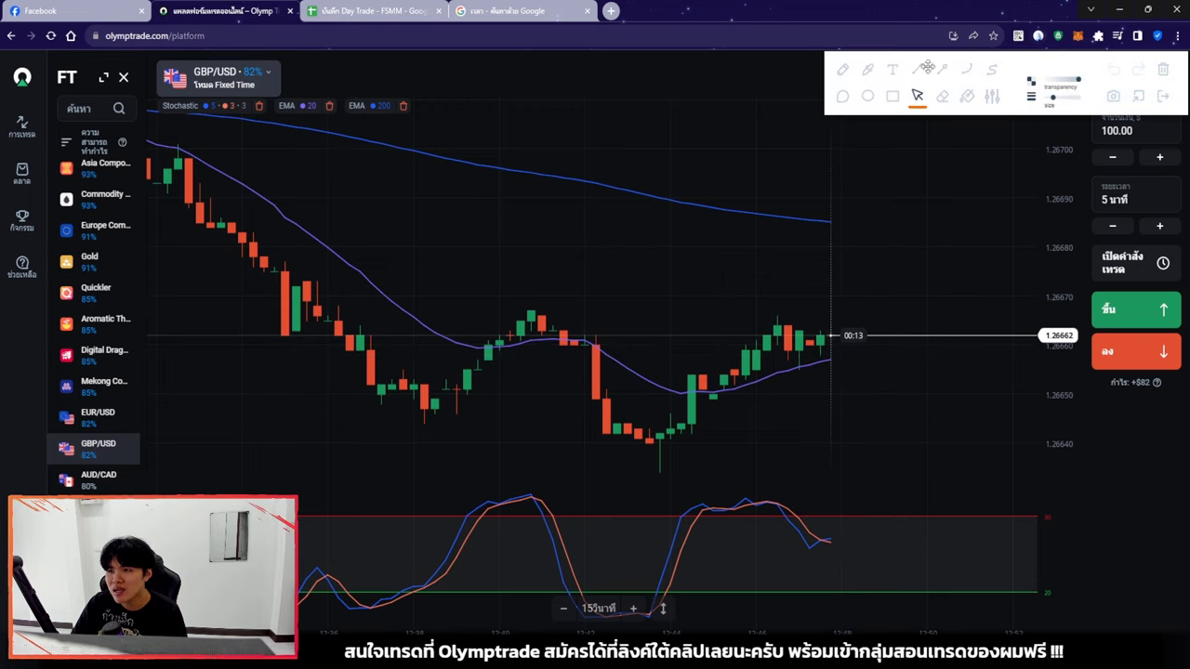
pyautogui.click(842, 69)
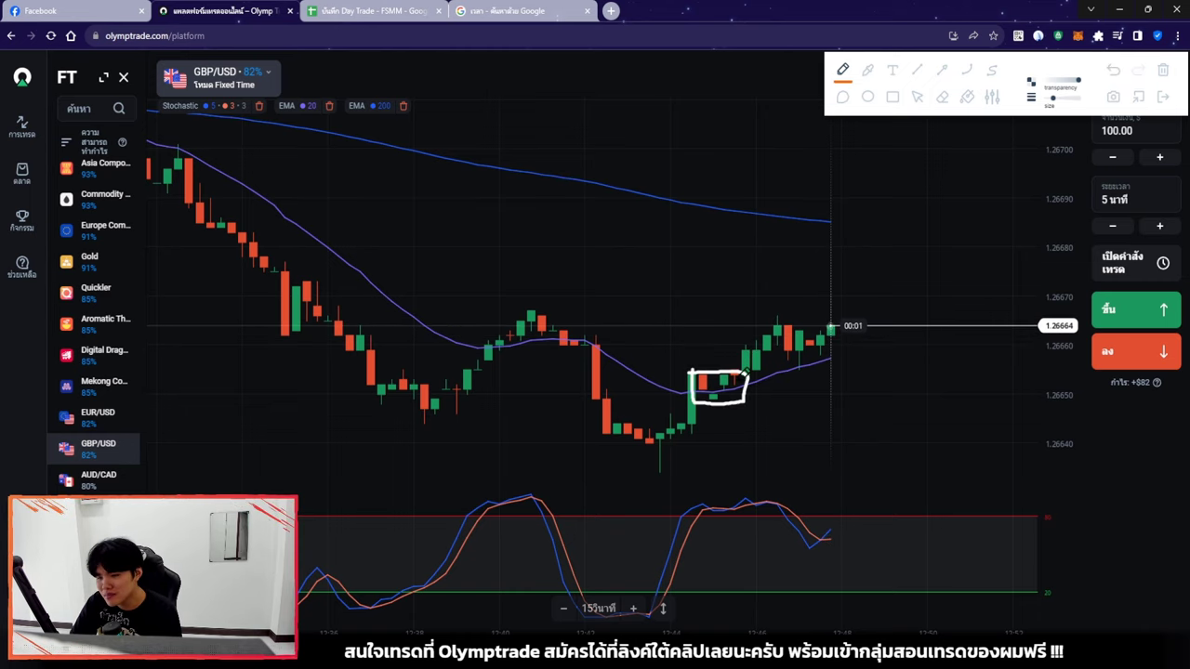
pyautogui.click(917, 98)
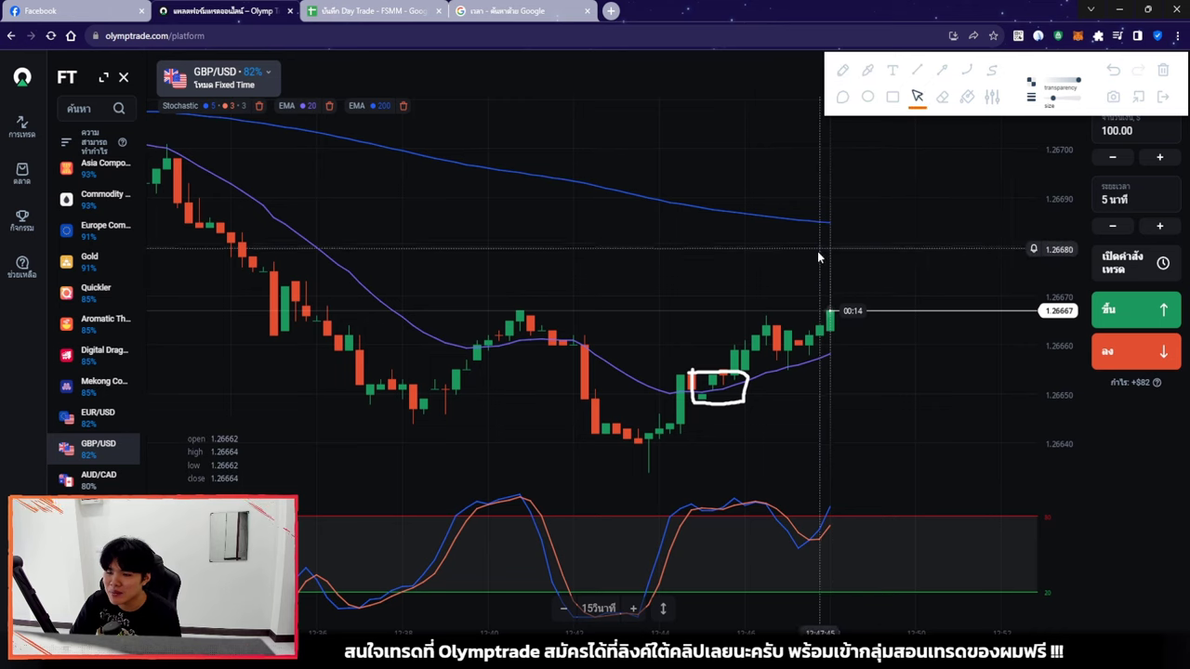
pyautogui.moveTo(817, 251); pyautogui.dragTo(835, 248)
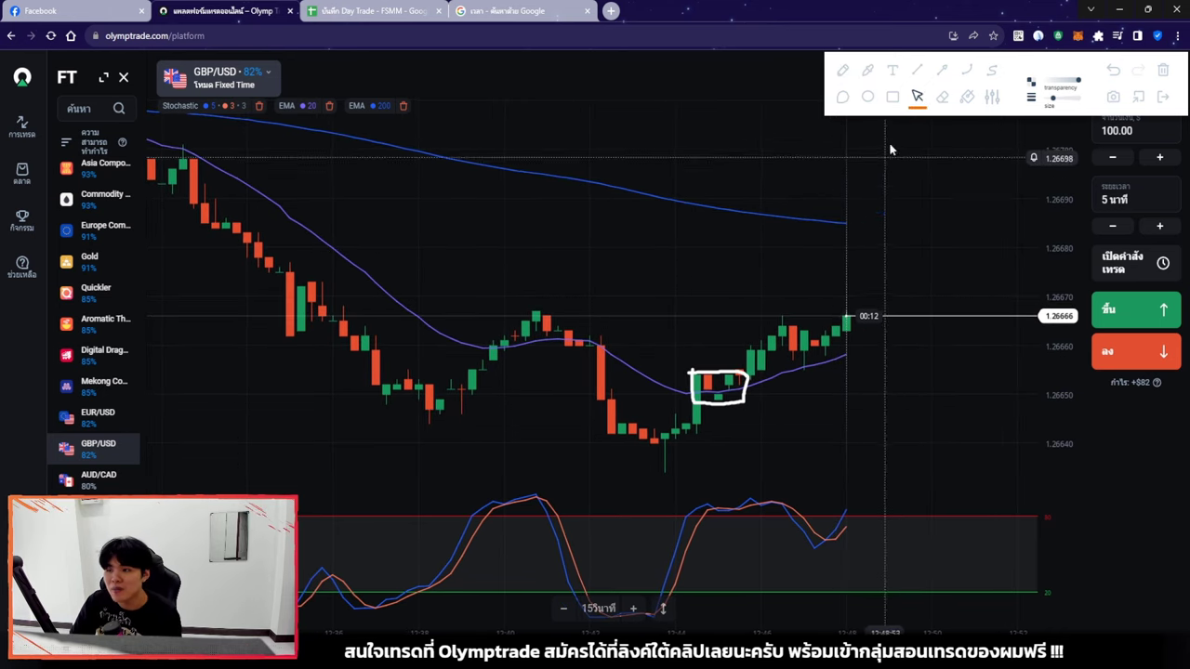
# Sketch a chain of arrows zigzagging through the box and falling below it on GBP/USD, and clear all drawings
pyautogui.click(941, 69)
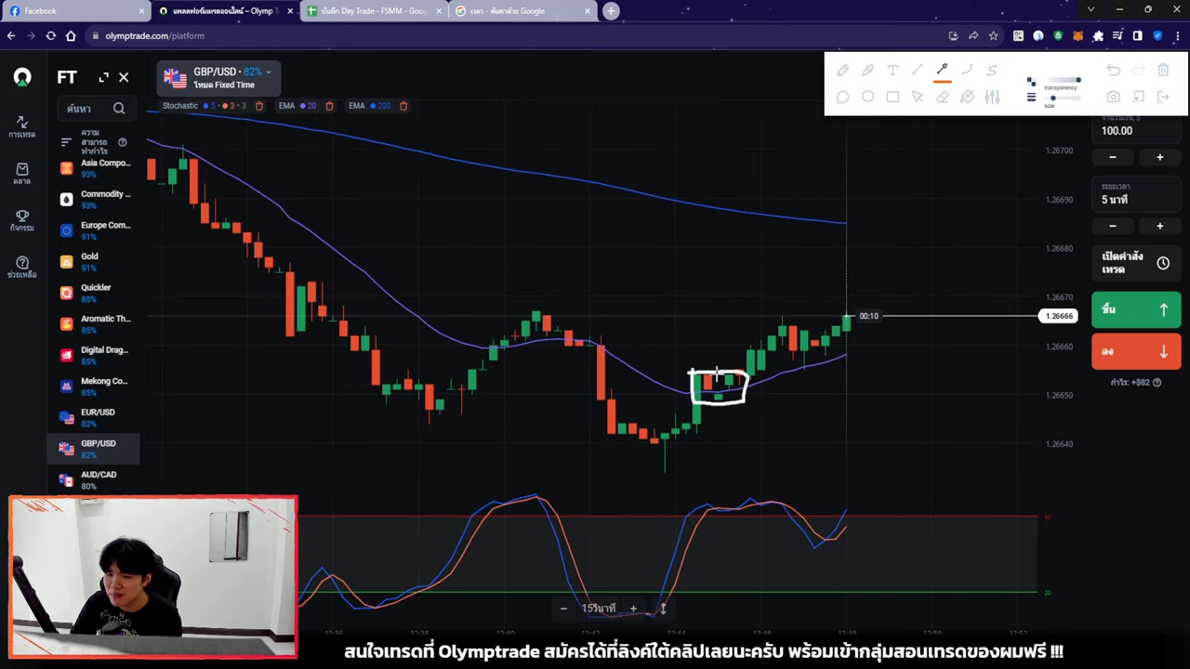
pyautogui.moveTo(699, 375)
pyautogui.mouseDown()
pyautogui.moveTo(767, 390)
pyautogui.moveTo(791, 448)
pyautogui.mouseUp()
pyautogui.moveTo(792, 462); pyautogui.dragTo(793, 481)
pyautogui.click(917, 97)
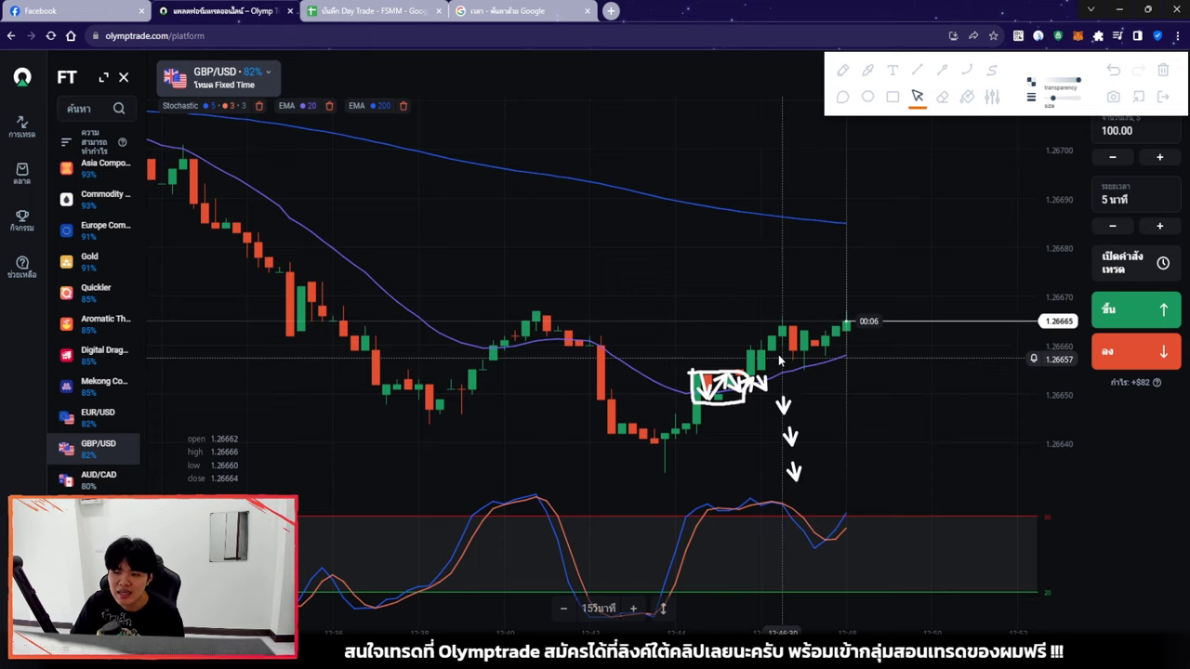
pyautogui.click(1162, 70)
pyautogui.click(1162, 96)
pyautogui.scroll(-2, 840, 411)
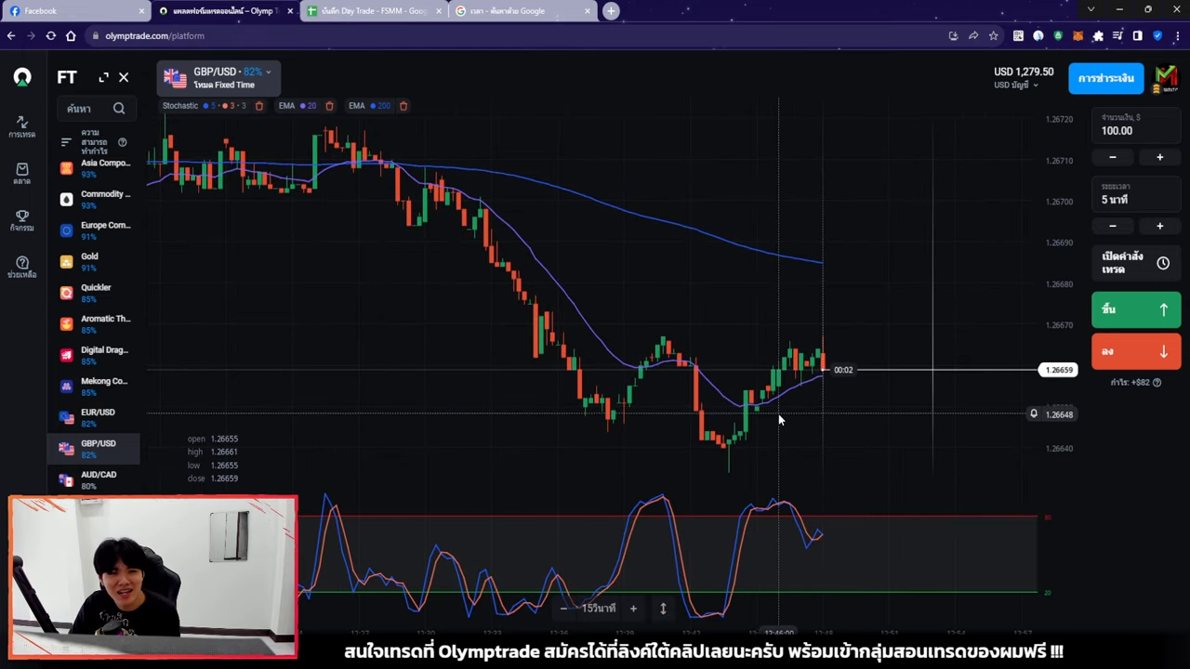
# Examine the GBP/USD chart, and look over the Asia Composite Index price swings against its two EMAs for an entry
pyautogui.scroll(3, 780, 409)
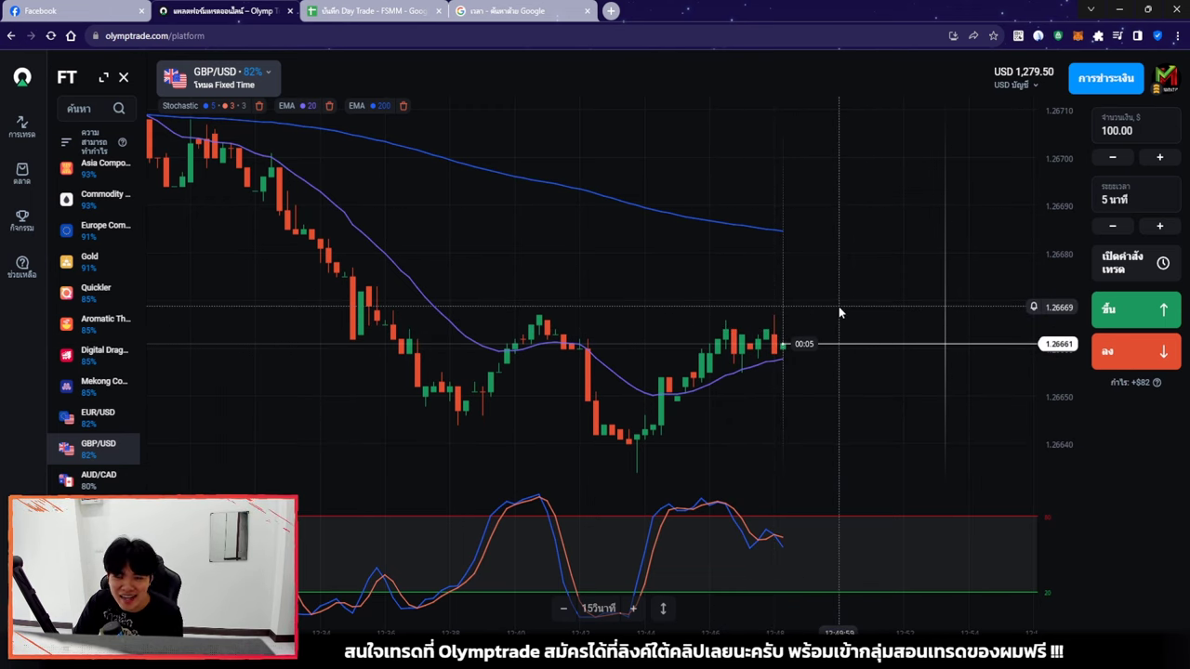
pyautogui.scroll(-3, 833, 302)
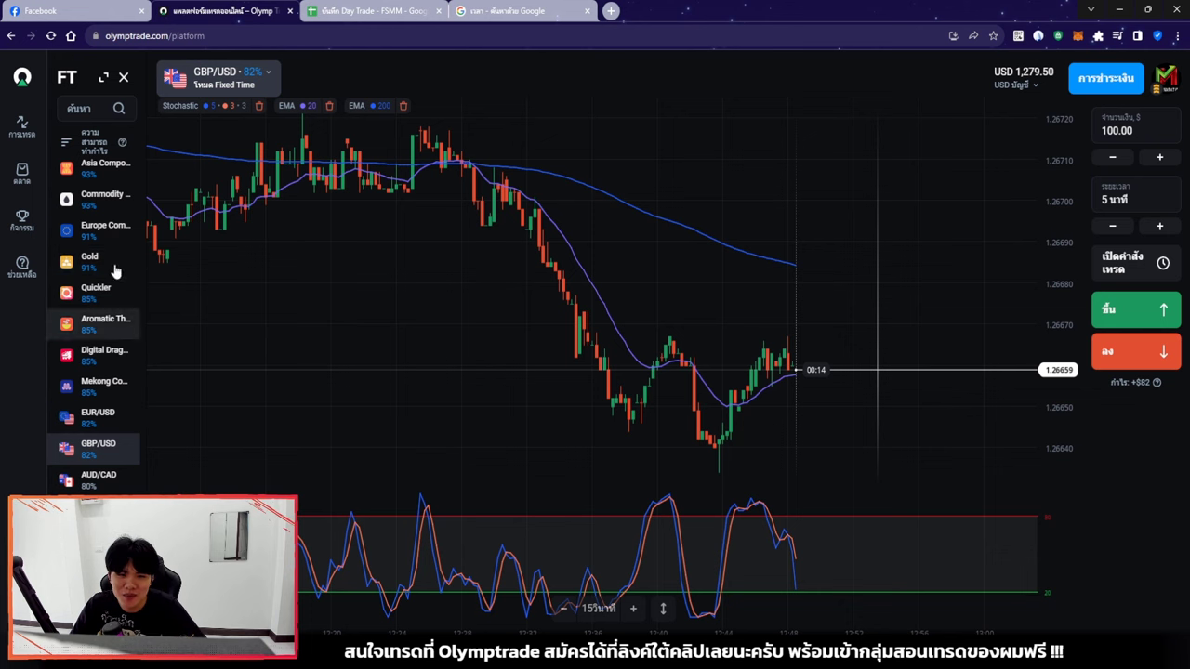
pyautogui.click(88, 167)
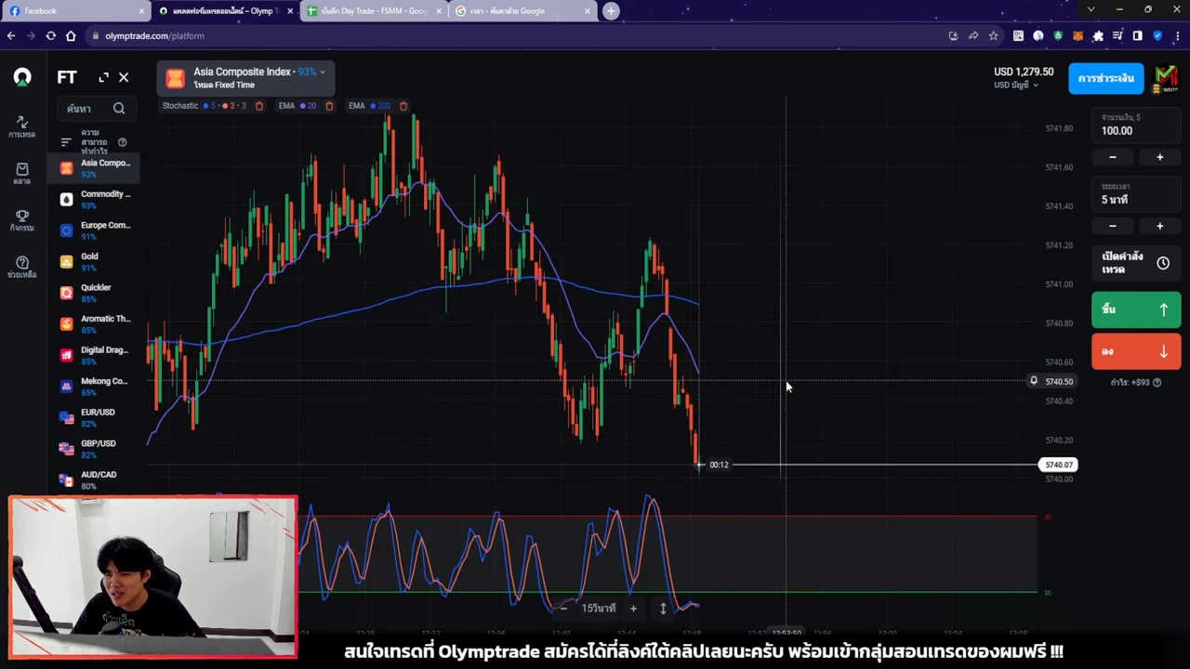
pyautogui.scroll(-5, 786, 388)
pyautogui.scroll(3, 786, 388)
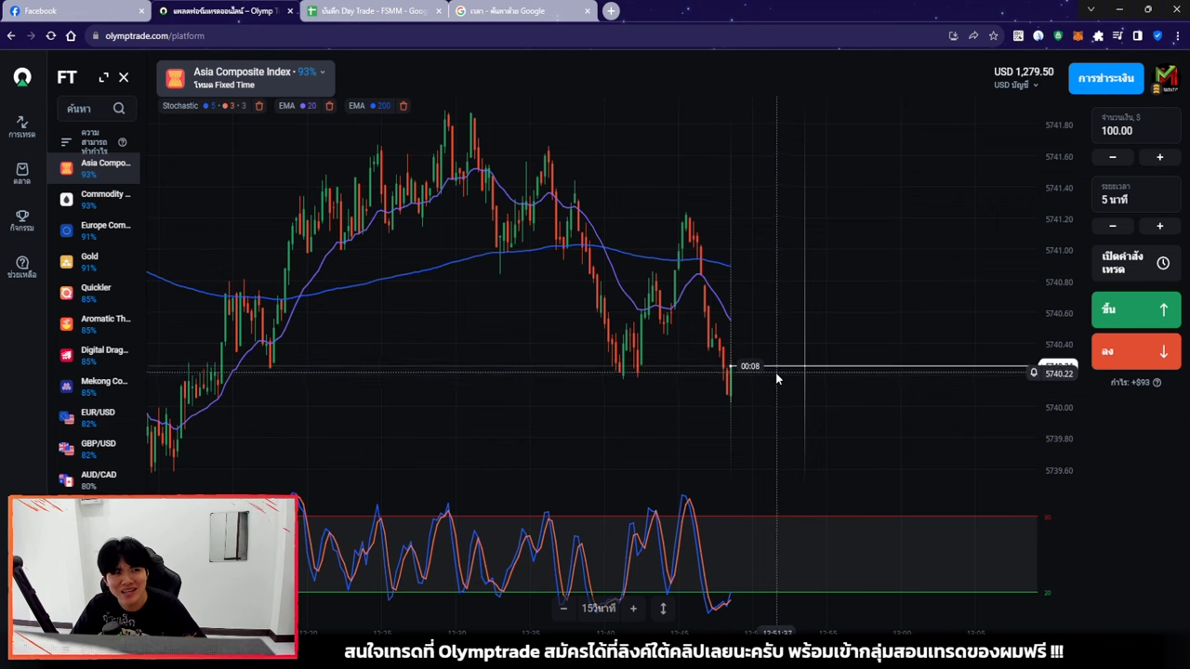
pyautogui.scroll(2, 785, 375)
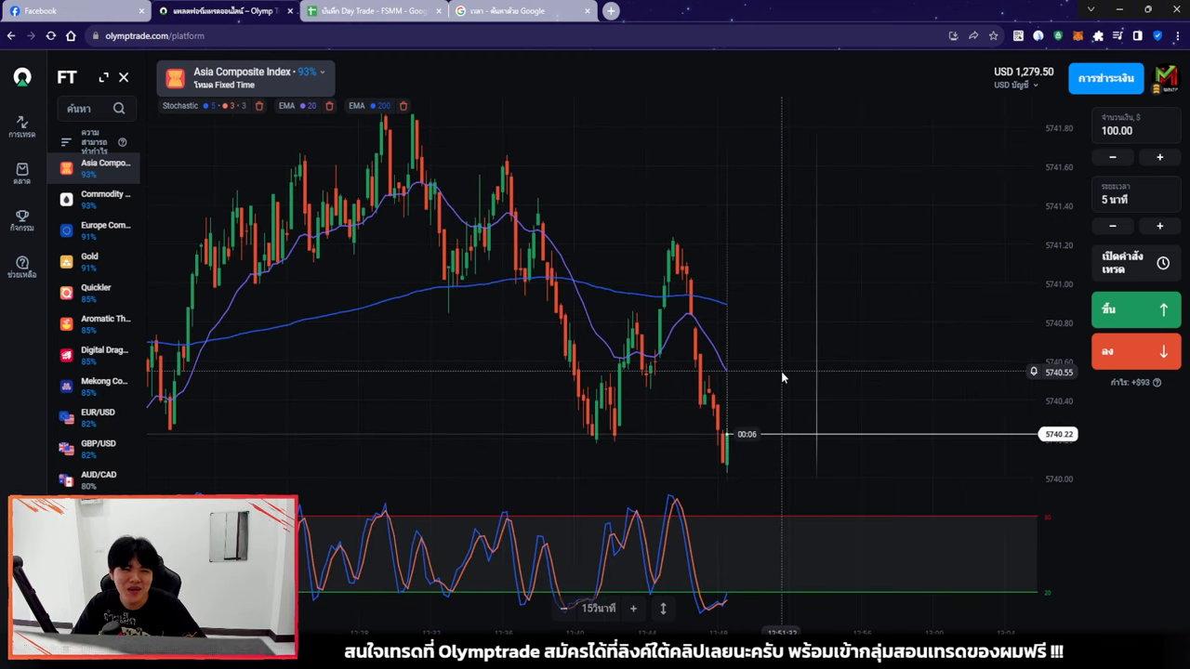
pyautogui.scroll(-2, 775, 368)
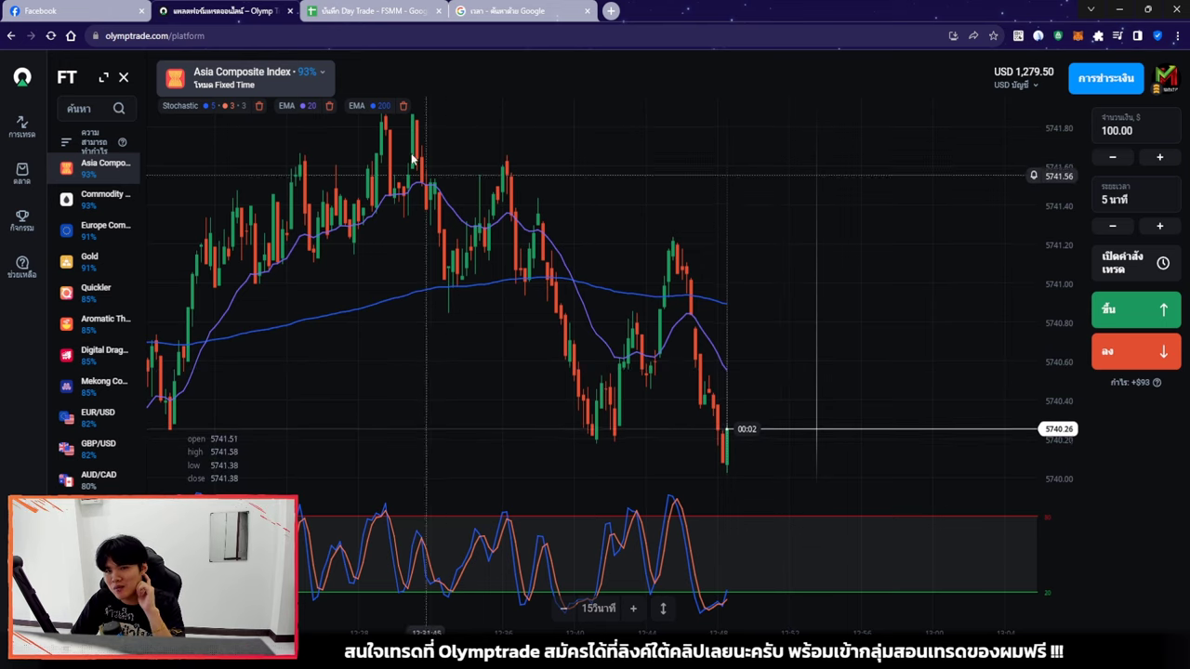
# Clear the fifth trade's size from the Day Trade spreadsheet
pyautogui.click(370, 11)
pyautogui.click(397, 386)
pyautogui.doubleClick(397, 387)
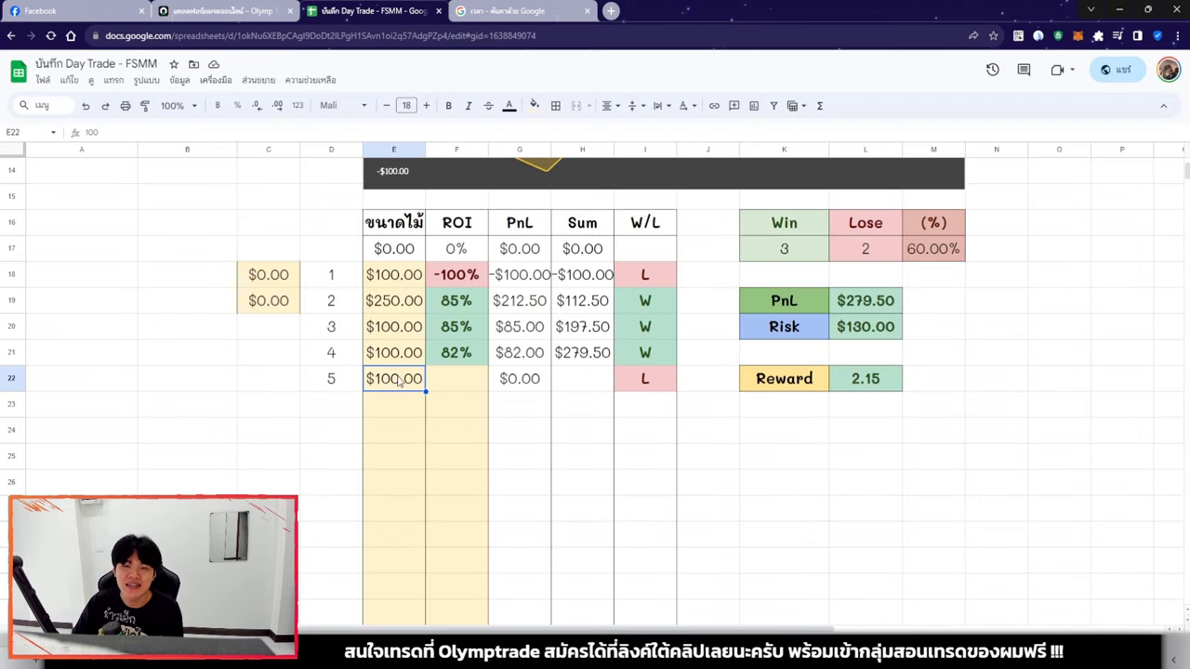
pyautogui.press('BackSpace')
pyautogui.press('BackSpace')
pyautogui.press('BackSpace')
pyautogui.press('BackSpace')
pyautogui.press('BackSpace')
pyautogui.press('BackSpace')
pyautogui.press('BackSpace')
pyautogui.press('Return')
pyautogui.click(427, 416)
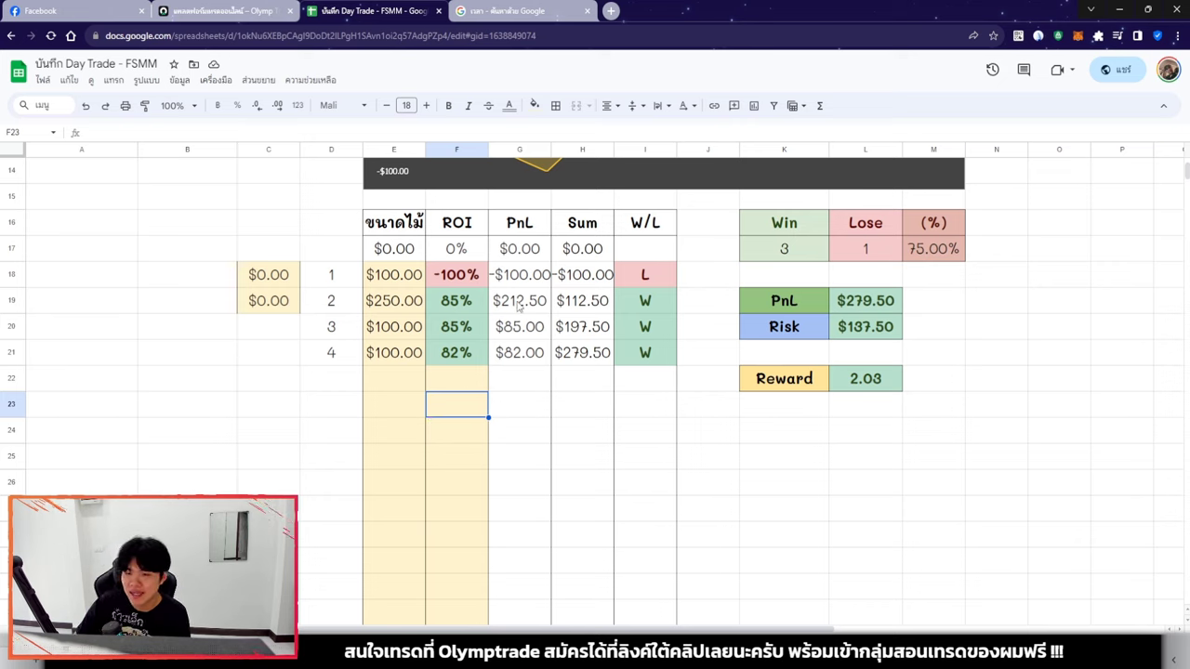
# Compare the day's total PnL in the spreadsheet with the account balance on Olymp Trade
pyautogui.click(888, 307)
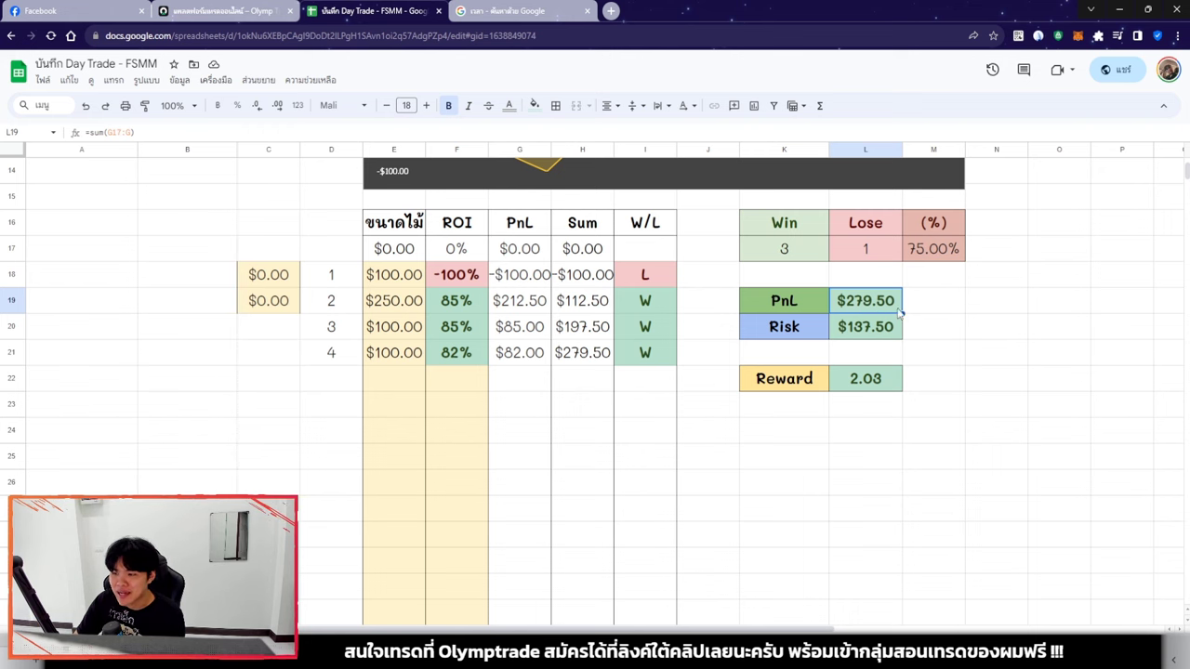
pyautogui.click(196, 19)
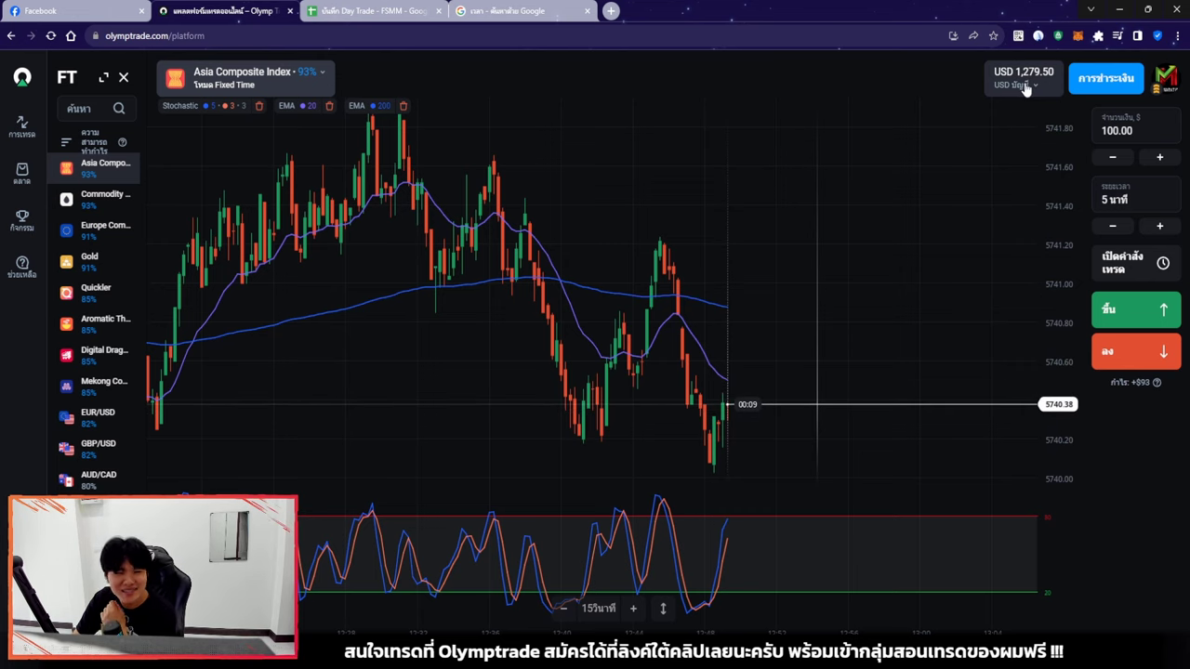
# Switch to the spreadsheet's overall trade log and record a profit of 279.5 for entry 14, with STO533 as its note
pyautogui.hotkey('ctrl', 'Tab')
pyautogui.click(583, 430)
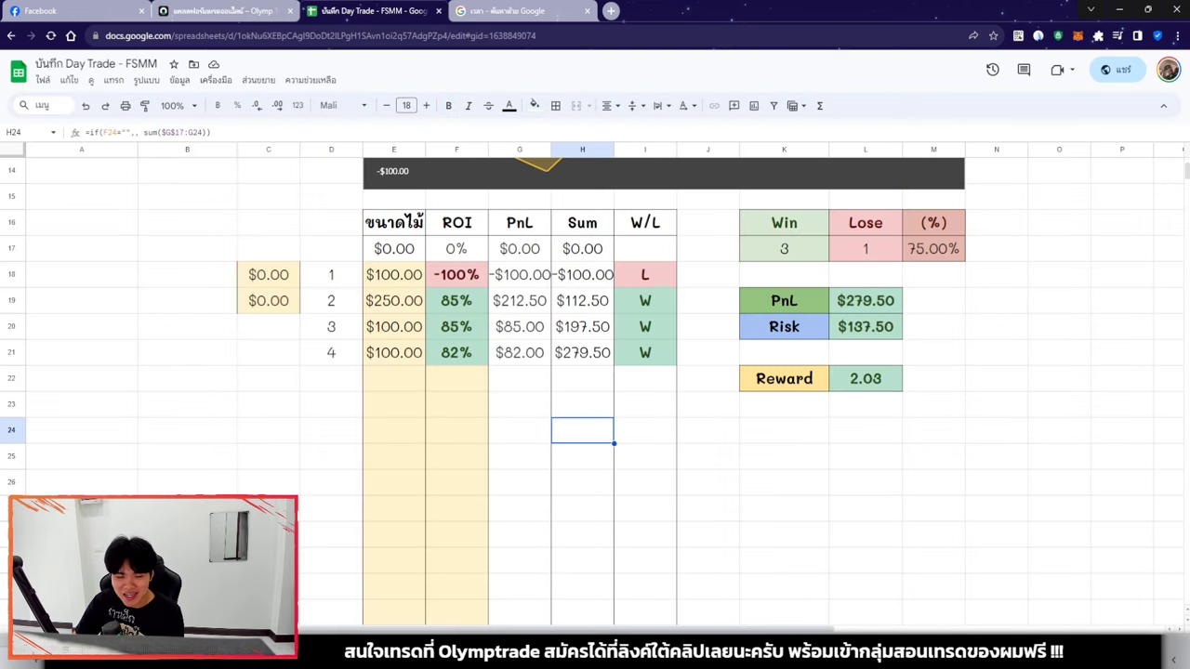
pyautogui.hotkey('ctrl', 'shift', 'pagedown')
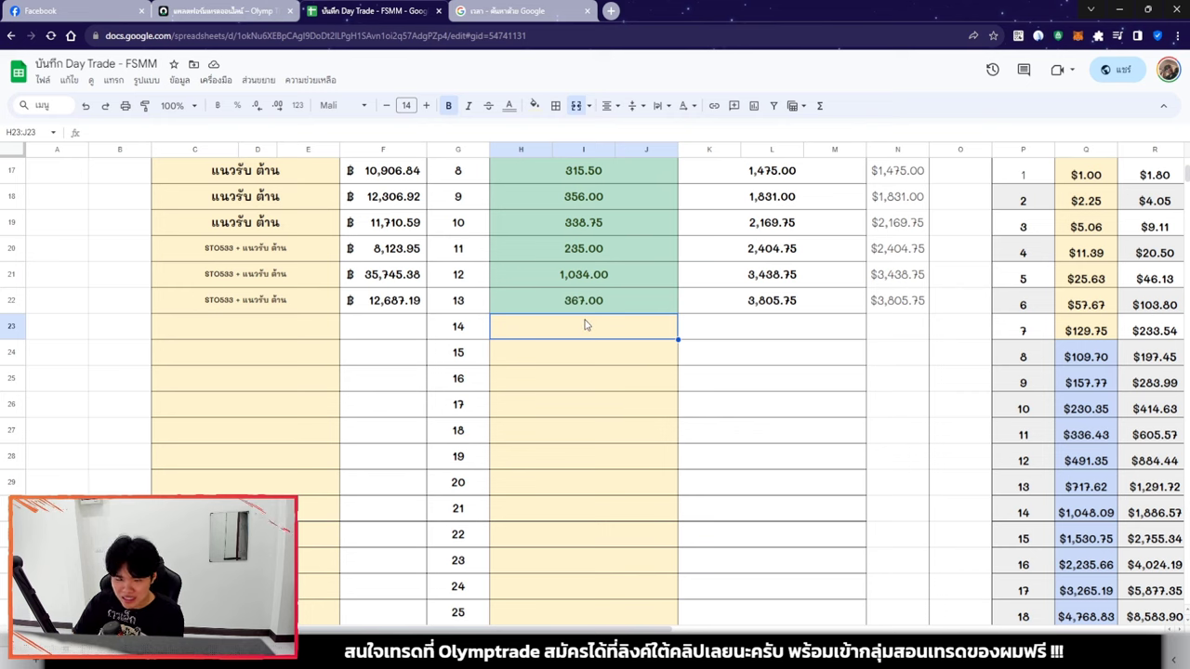
pyautogui.write('279.5')
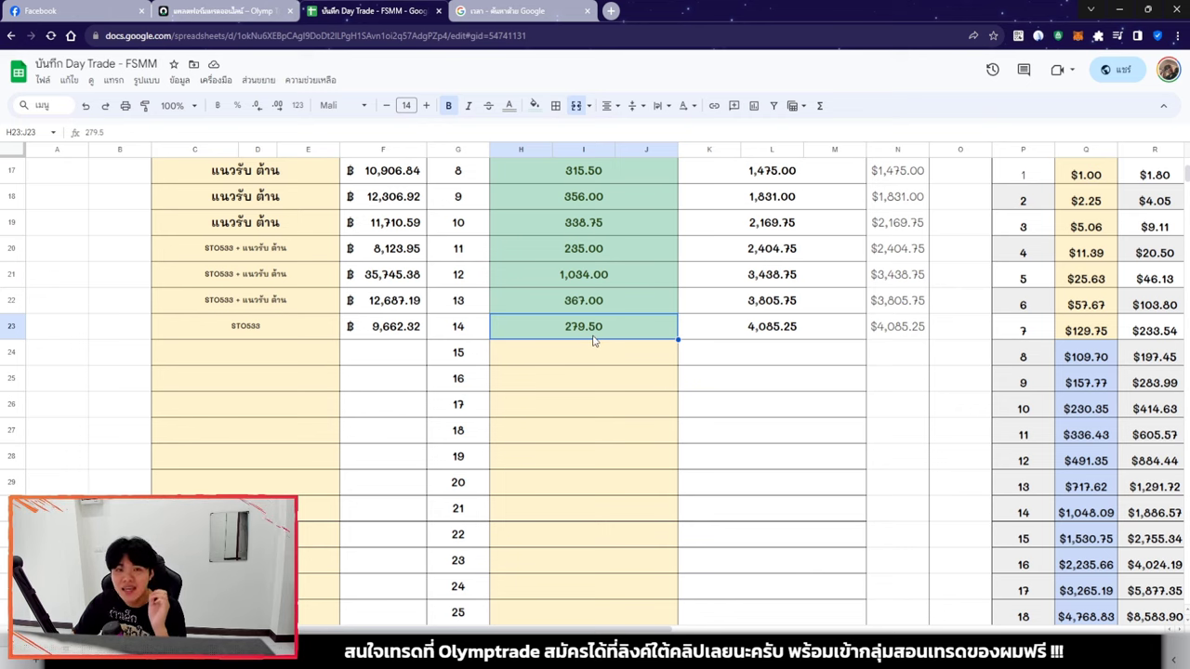
# Review entry 14's THB amount, profit and cumulative PnL, and compare them with the earlier entries in the log
pyautogui.click(410, 333)
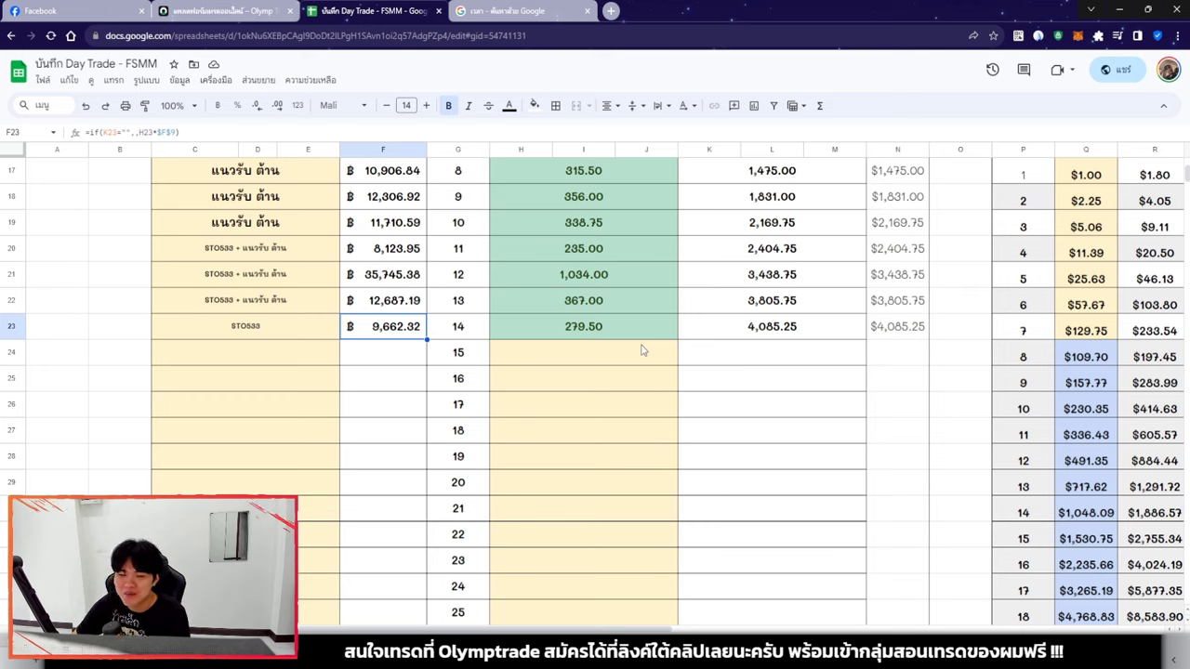
pyautogui.click(561, 356)
pyautogui.click(584, 334)
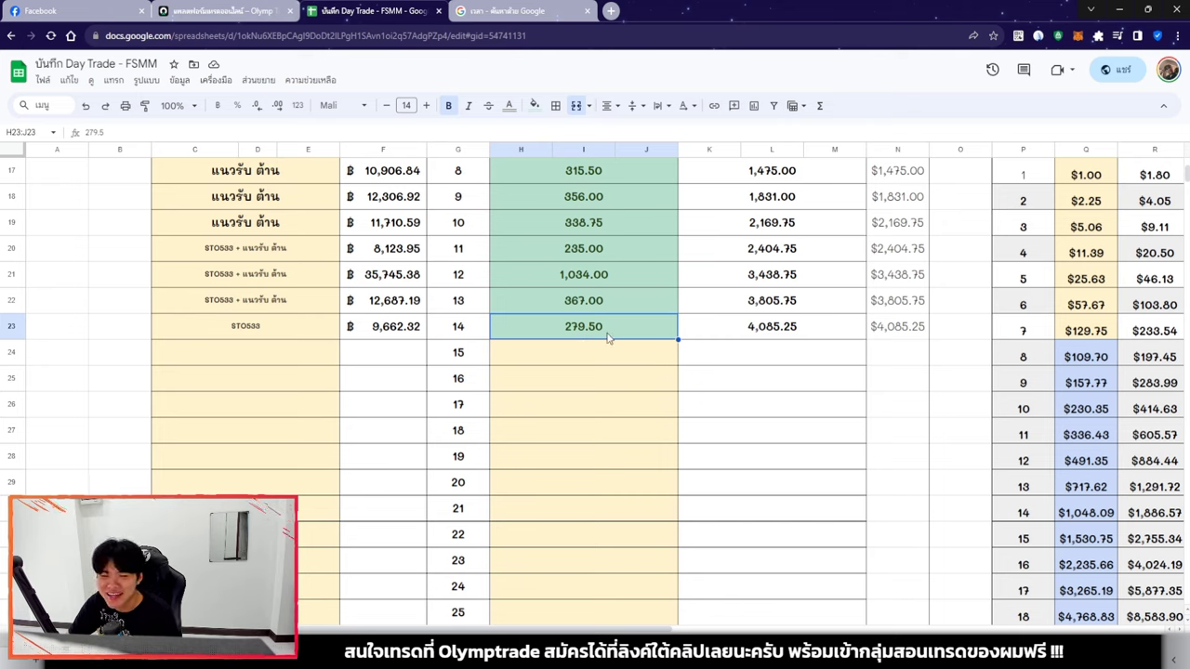
pyautogui.click(409, 335)
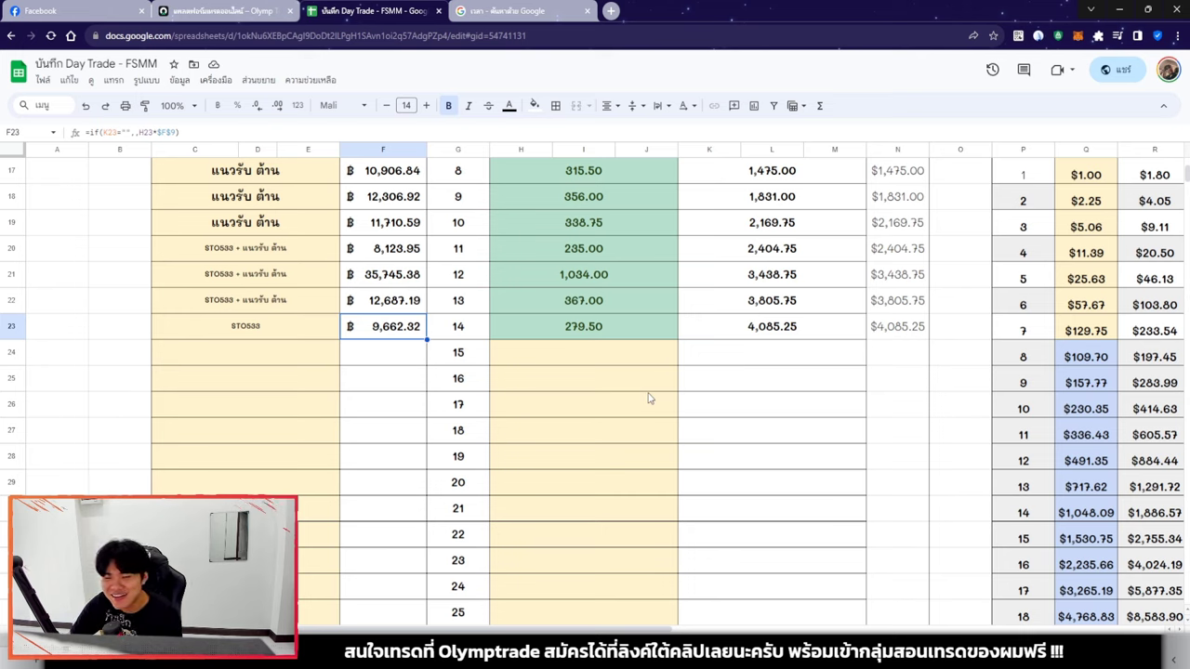
pyautogui.click(783, 334)
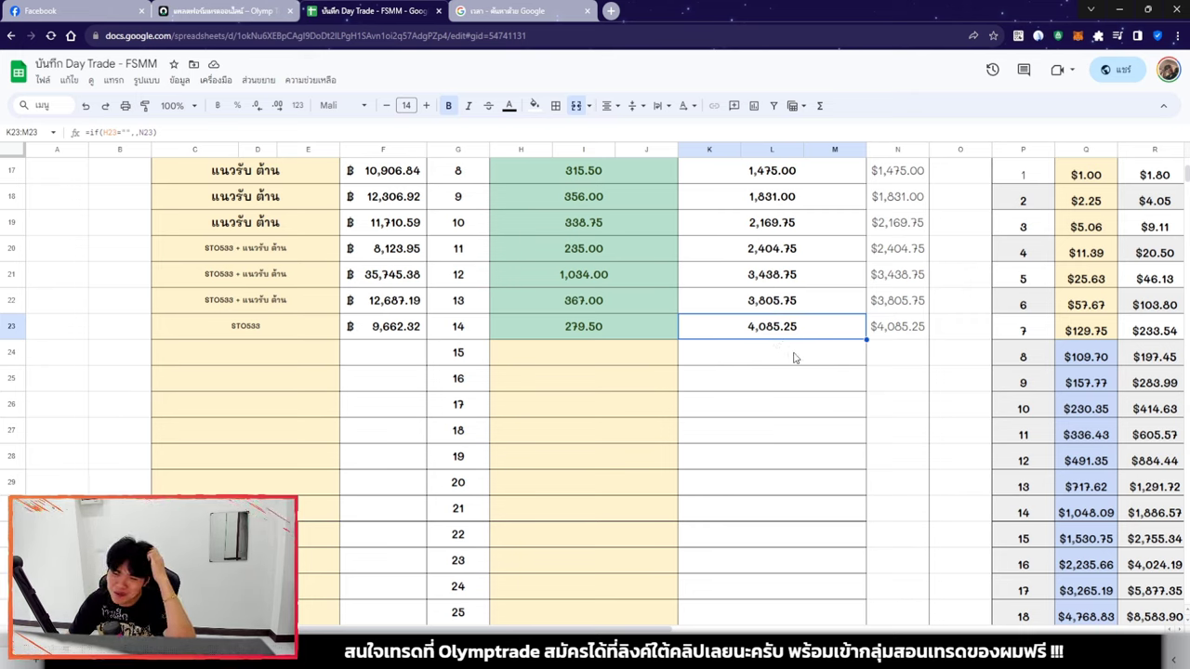
pyautogui.scroll(2, 634, 383)
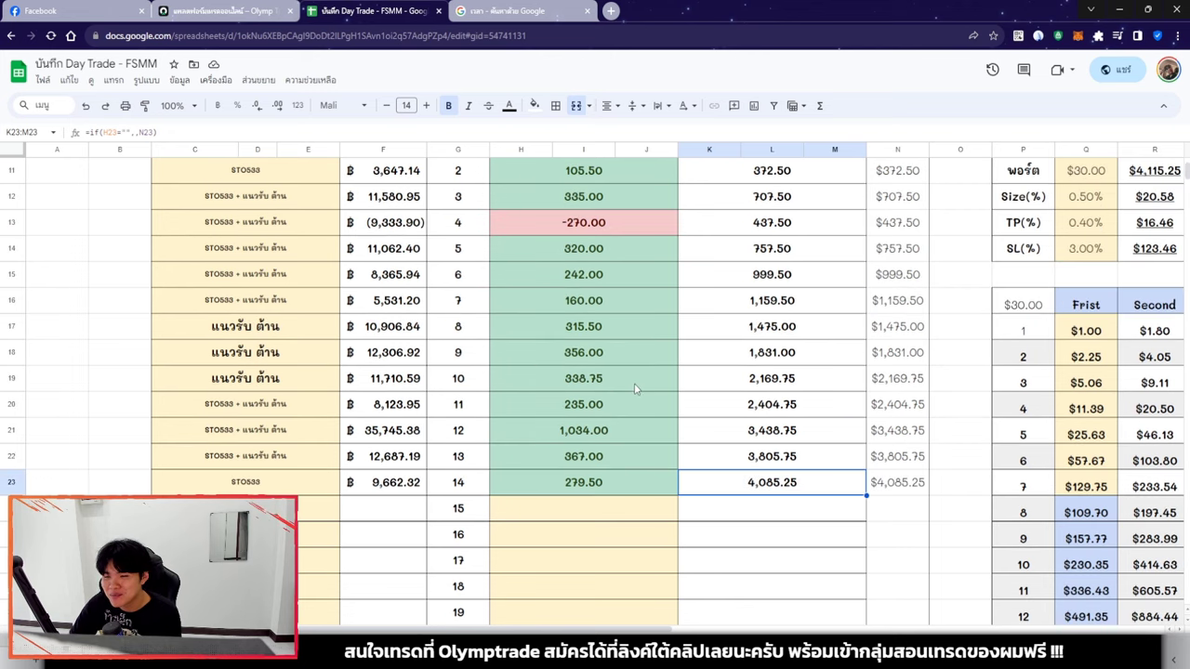
pyautogui.scroll(2, 639, 478)
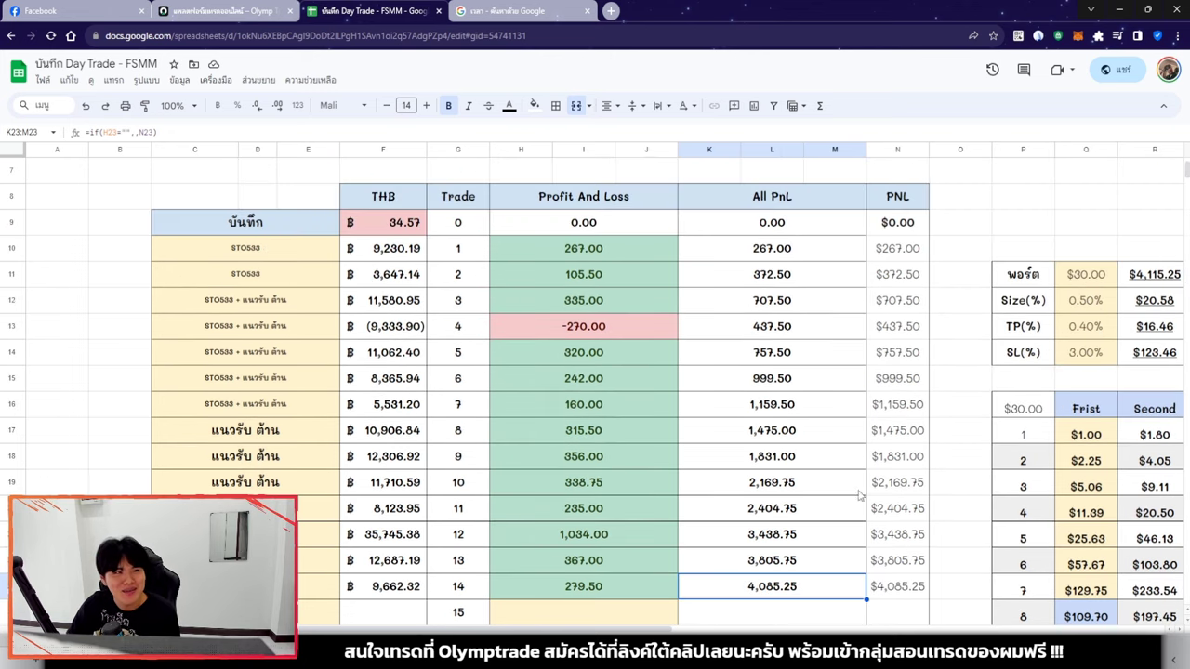
pyautogui.scroll(-1, 800, 468)
pyautogui.scroll(-2, 798, 460)
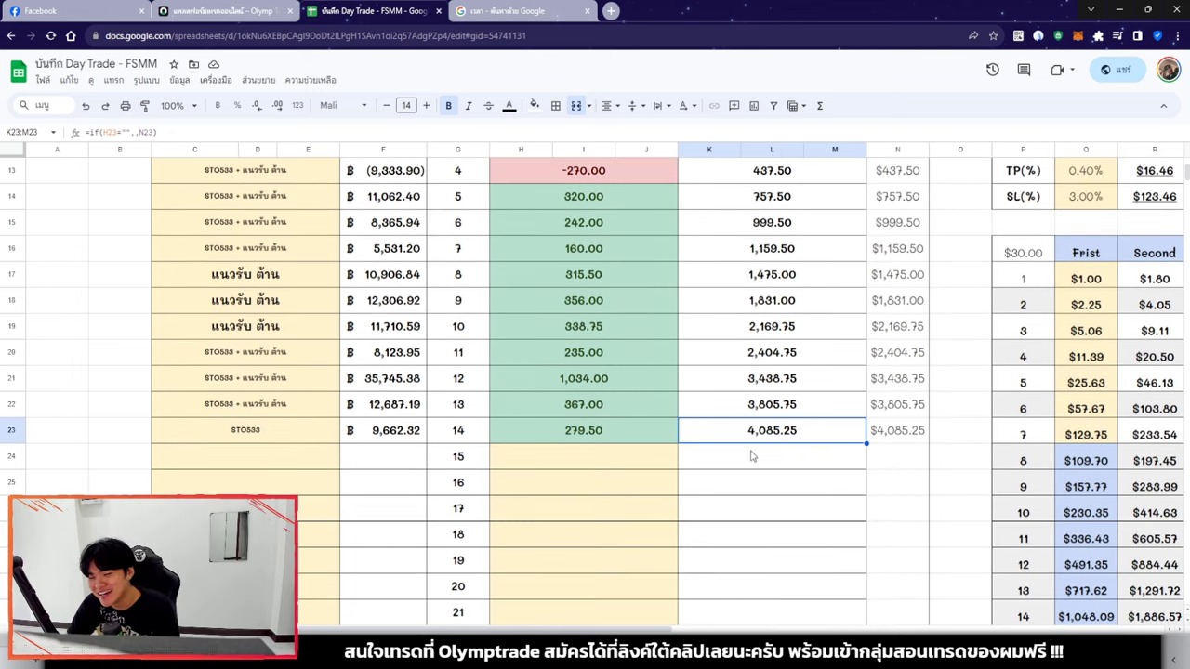
pyautogui.scroll(-2, 756, 456)
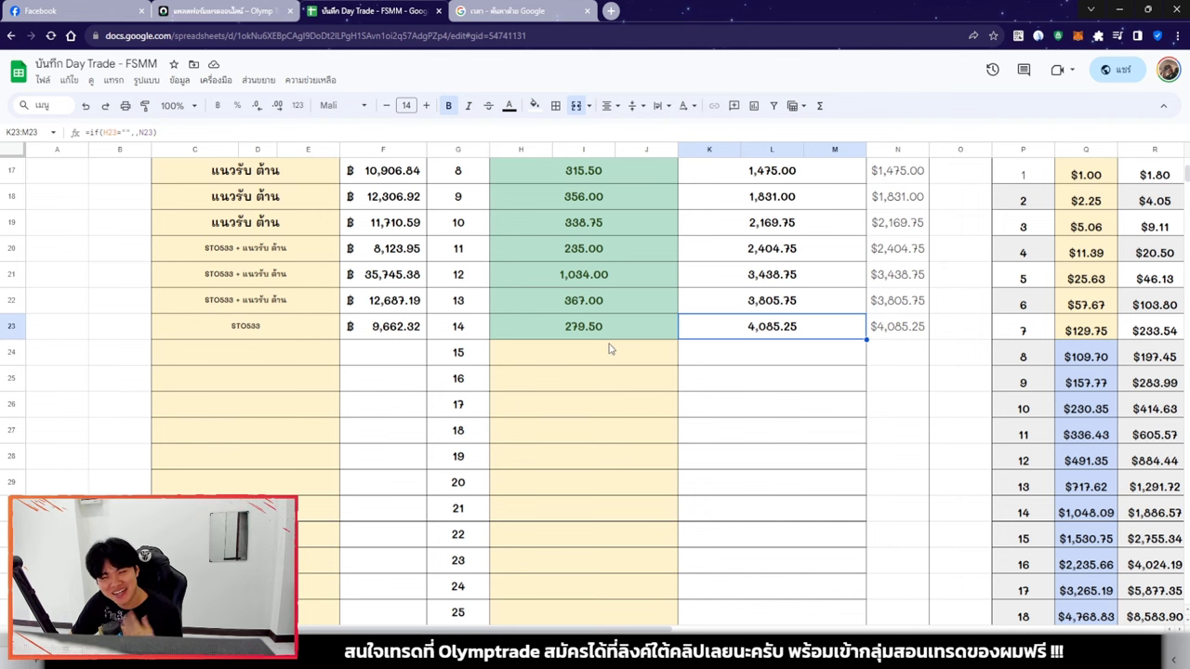
# Examine the two cumulative PnL growth charts in the overall log, and check the Asia Composite Index chart on Olymp Trade in between
pyautogui.scroll(5, 655, 418)
pyautogui.hscroll(6, 650, 381)
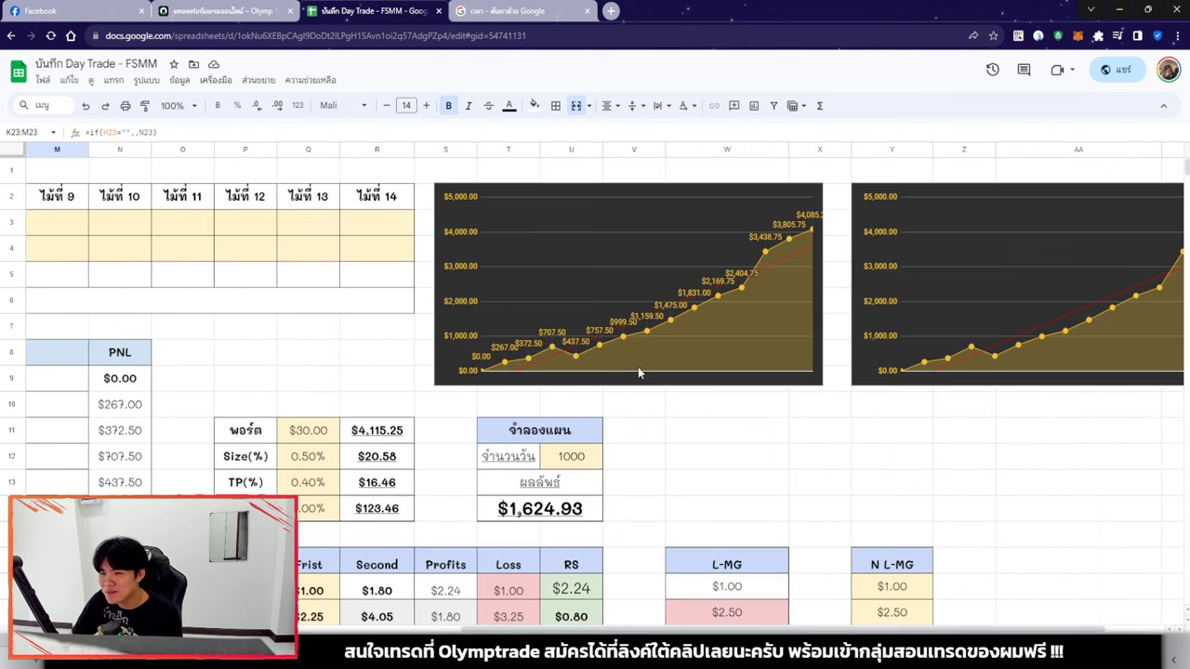
pyautogui.hscroll(2, 638, 372)
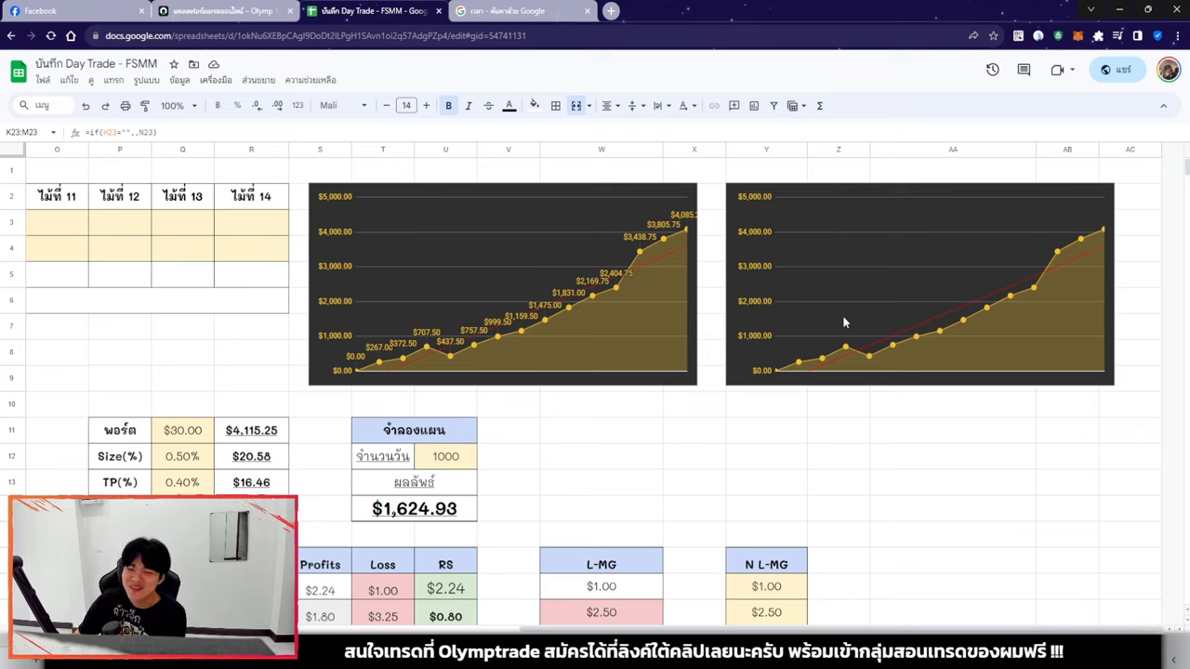
pyautogui.click(705, 428)
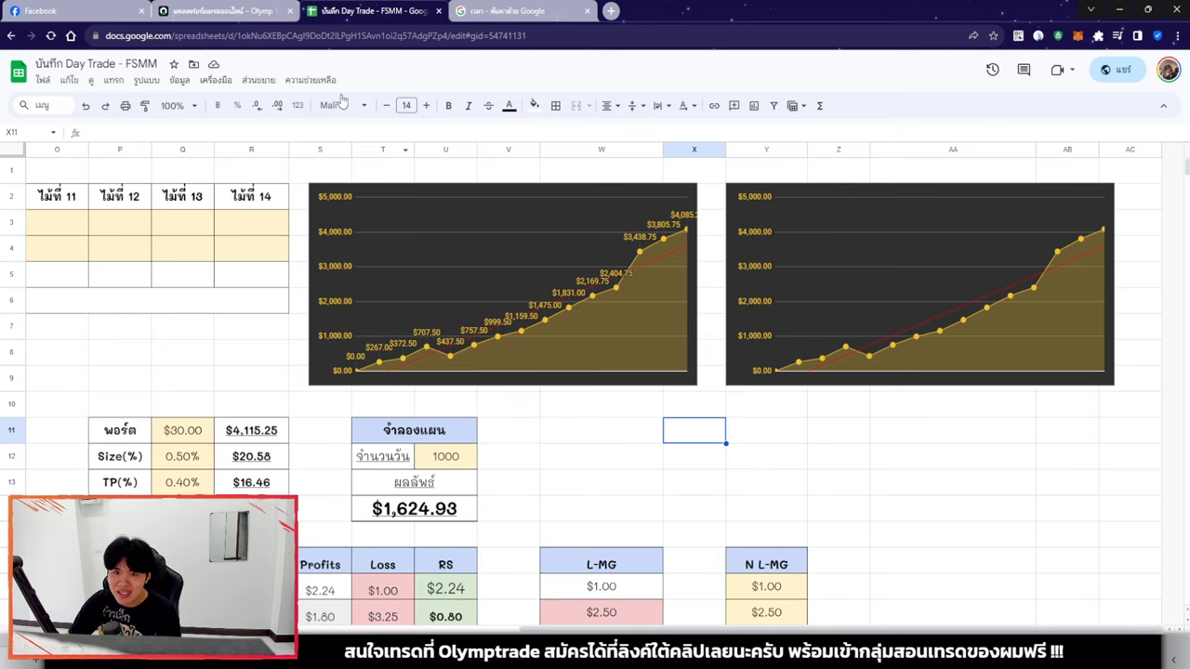
pyautogui.hotkey('ctrl', 'shift', 'Tab')
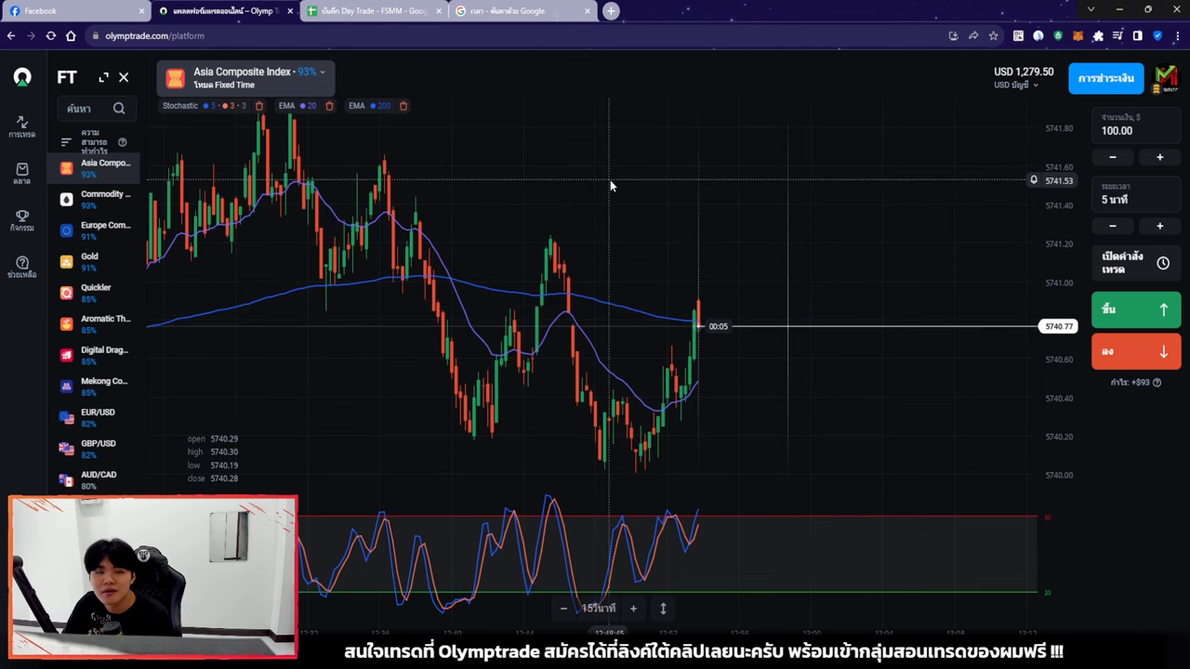
pyautogui.click(392, 12)
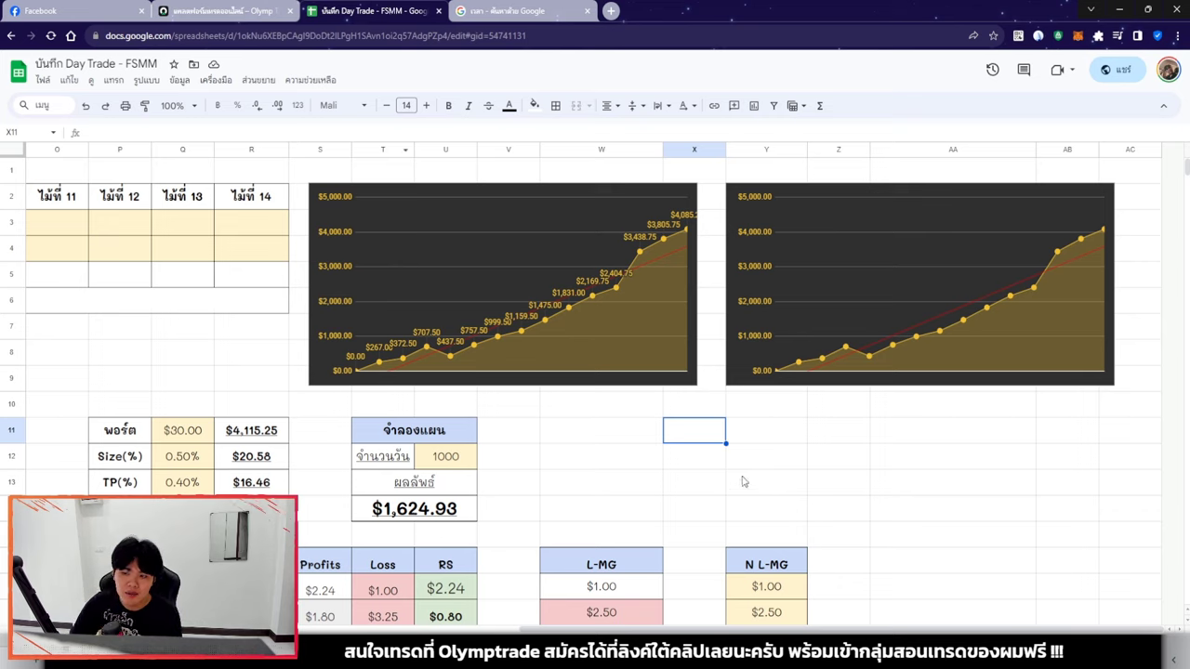